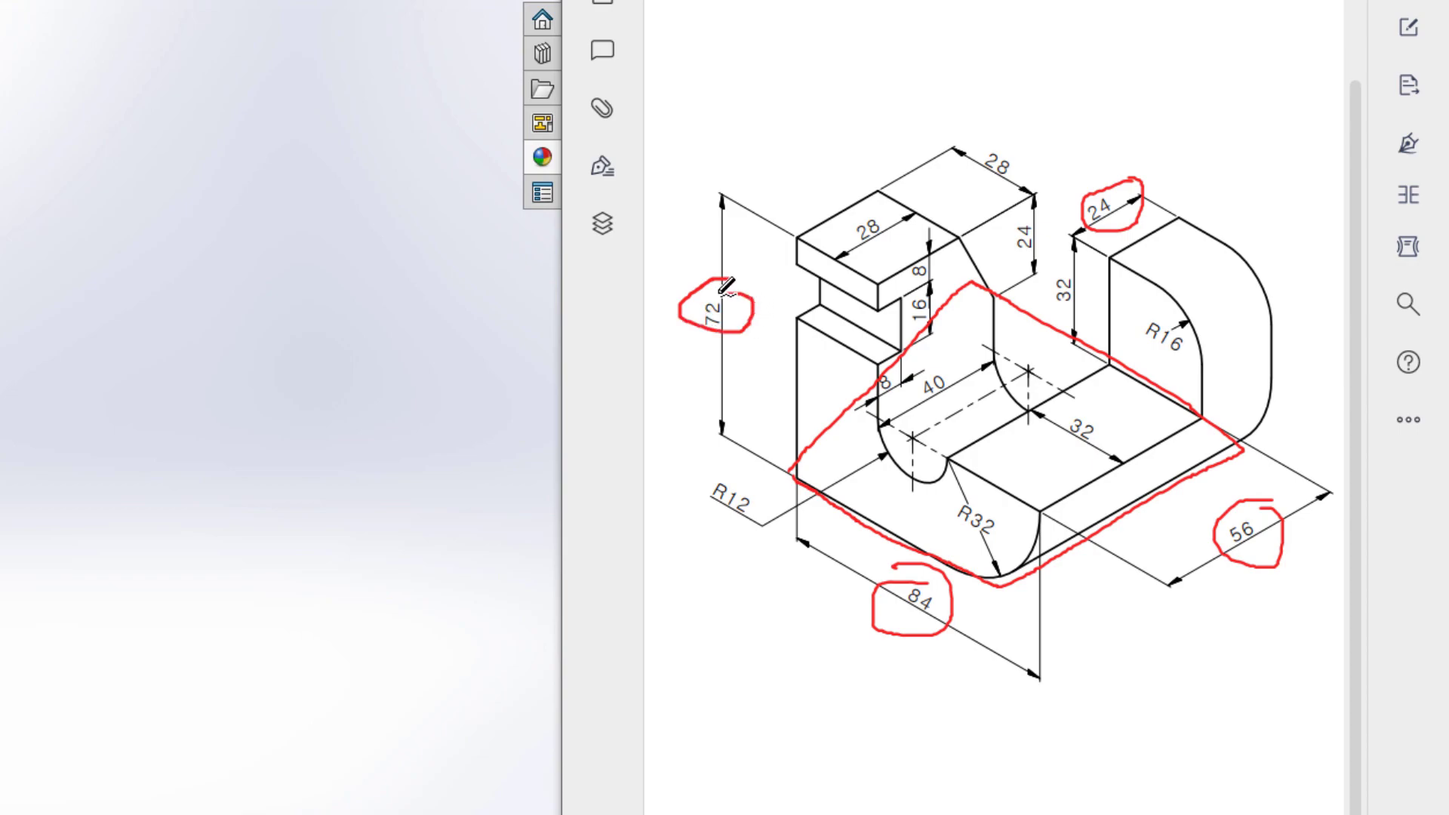
Step: Examine the reference drawing for the U-shaped slot's R12 radius, the R32 corner radius and the 32 mm dimension beside the slot
key("ctrl+z")
key("ctrl+z")
key("ctrl+z")
key("ctrl+z")
key("ctrl+z")
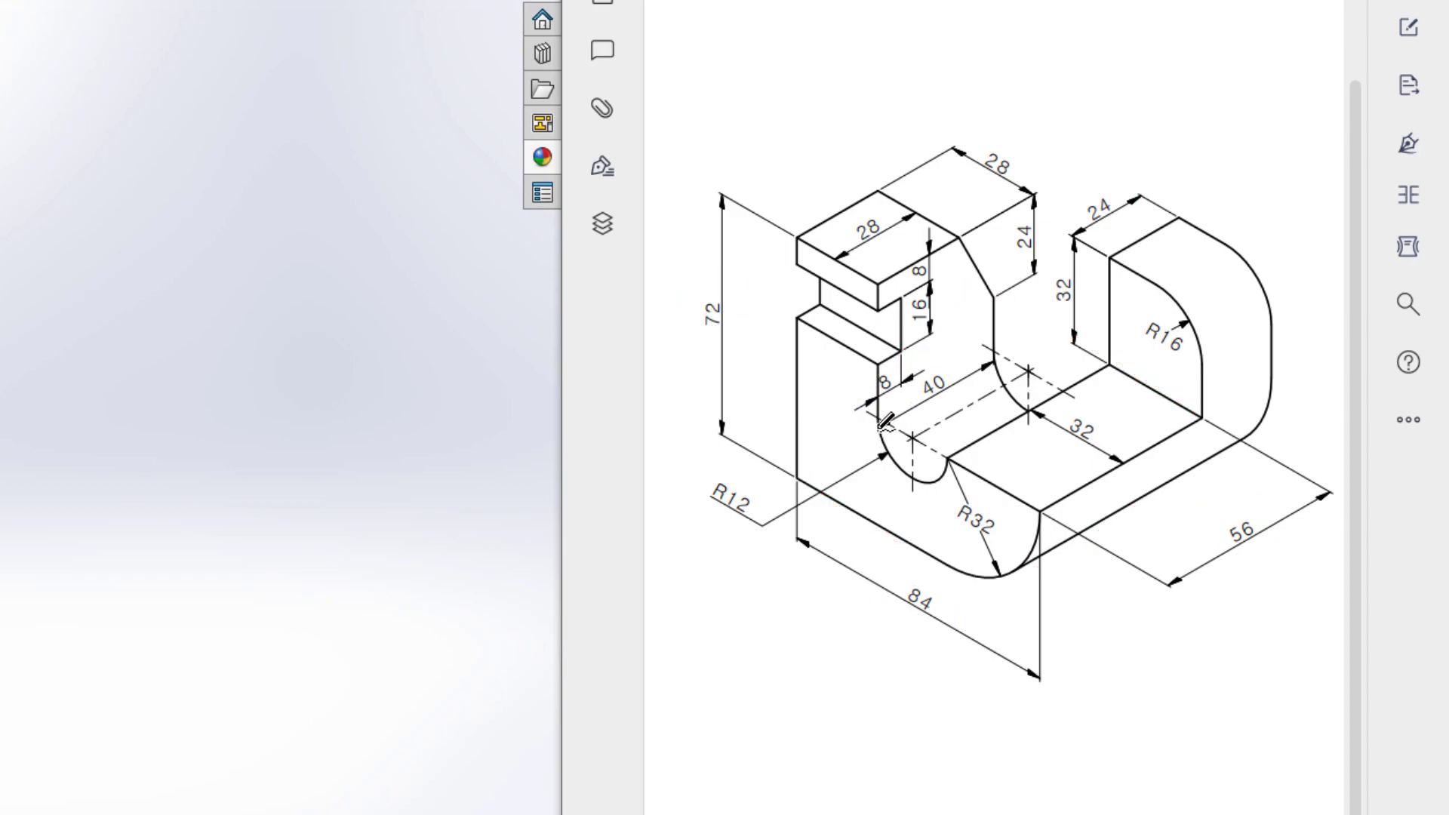
mouse_move(874, 427)
left_mouse_down()
mouse_move(889, 464)
mouse_move(936, 477)
left_mouse_up()
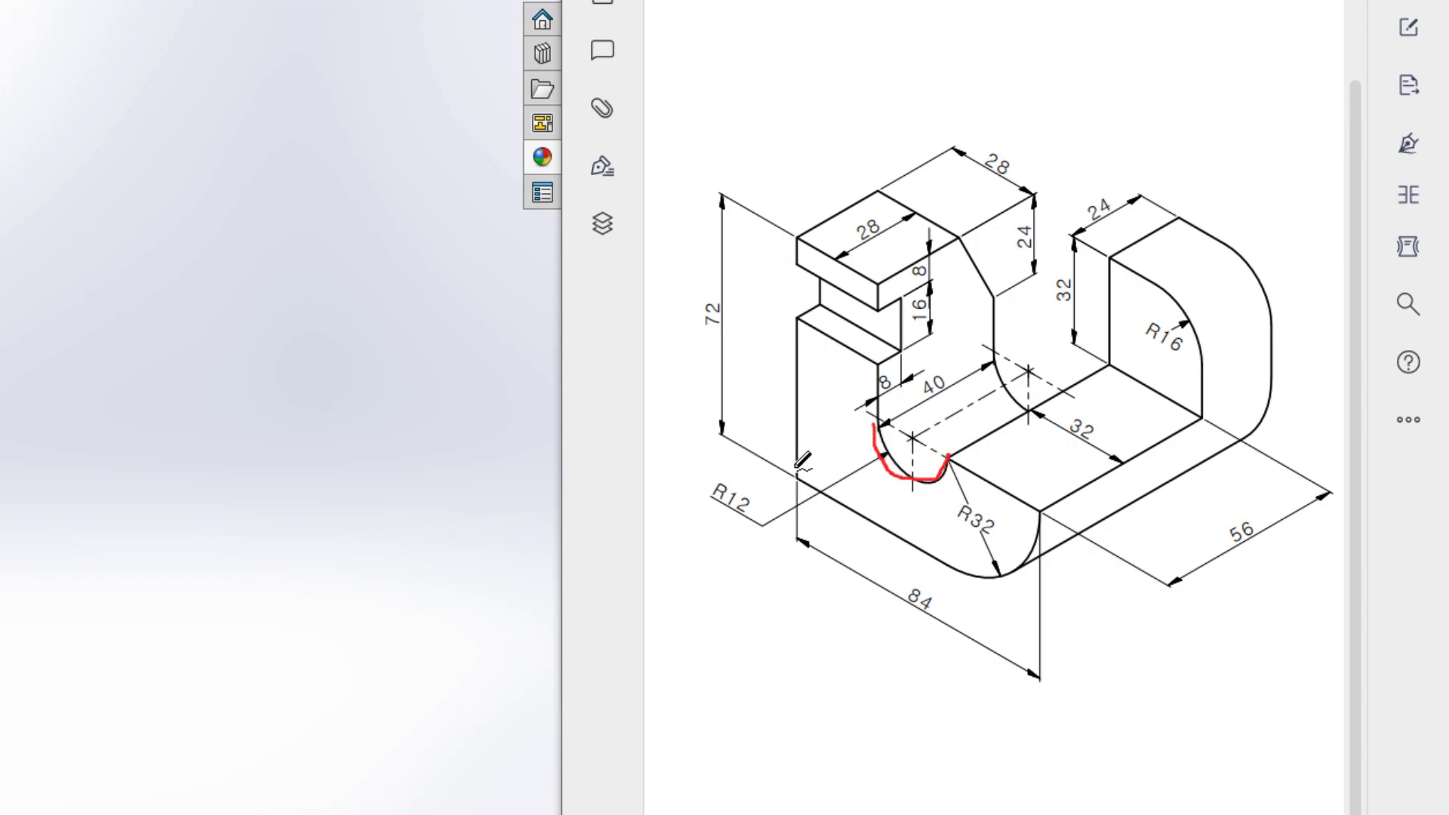
mouse_move(734, 471)
left_mouse_down()
mouse_move(700, 495)
mouse_move(725, 529)
mouse_move(749, 478)
mouse_move(727, 470)
left_mouse_up()
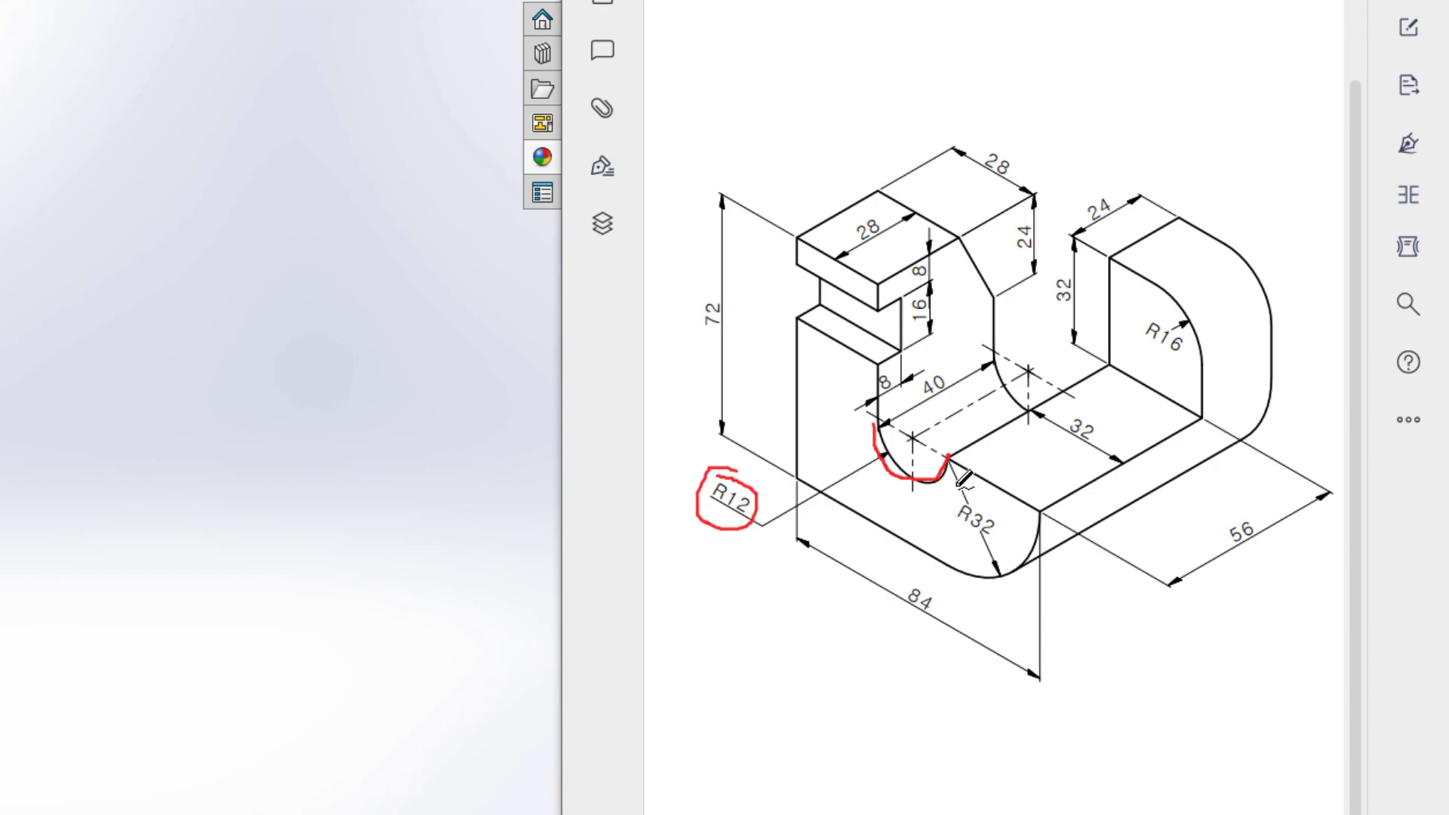
left_click_drag(1012, 497, 991, 591)
mouse_move(995, 500)
left_mouse_down()
mouse_move(955, 537)
mouse_move(944, 494)
left_mouse_up()
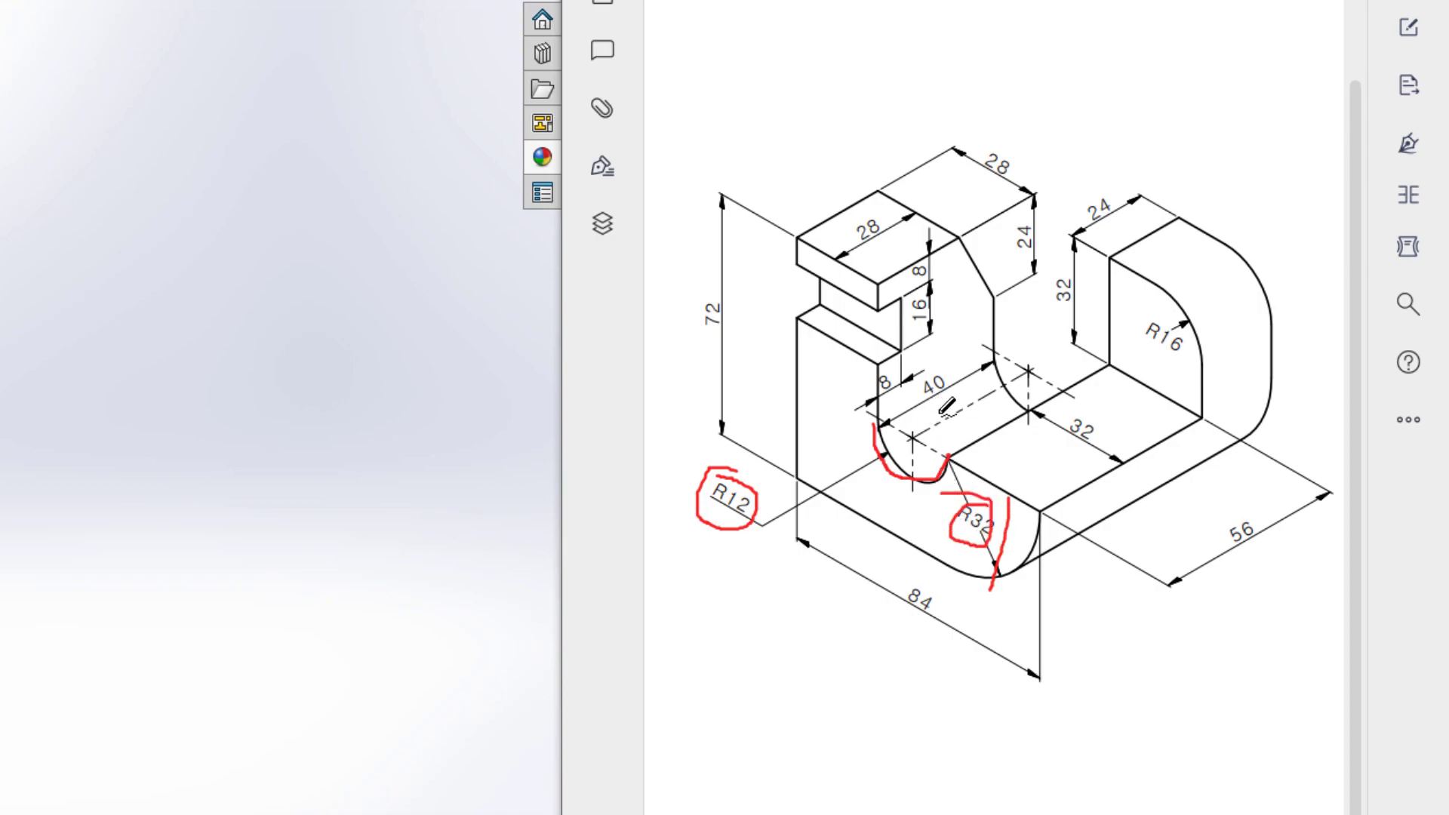
mouse_move(922, 429)
left_mouse_down()
mouse_move(956, 410)
mouse_move(1109, 487)
left_mouse_up()
mouse_move(1102, 415)
left_mouse_down()
mouse_move(1079, 410)
mouse_move(1069, 443)
mouse_move(1053, 436)
left_mouse_up()
mouse_move(736, 477)
left_mouse_down()
mouse_move(747, 530)
mouse_move(758, 475)
left_mouse_up()
left_click_drag(876, 408, 907, 255)
mouse_move(948, 459)
left_mouse_down()
mouse_move(989, 281)
mouse_move(906, 253)
left_mouse_up()
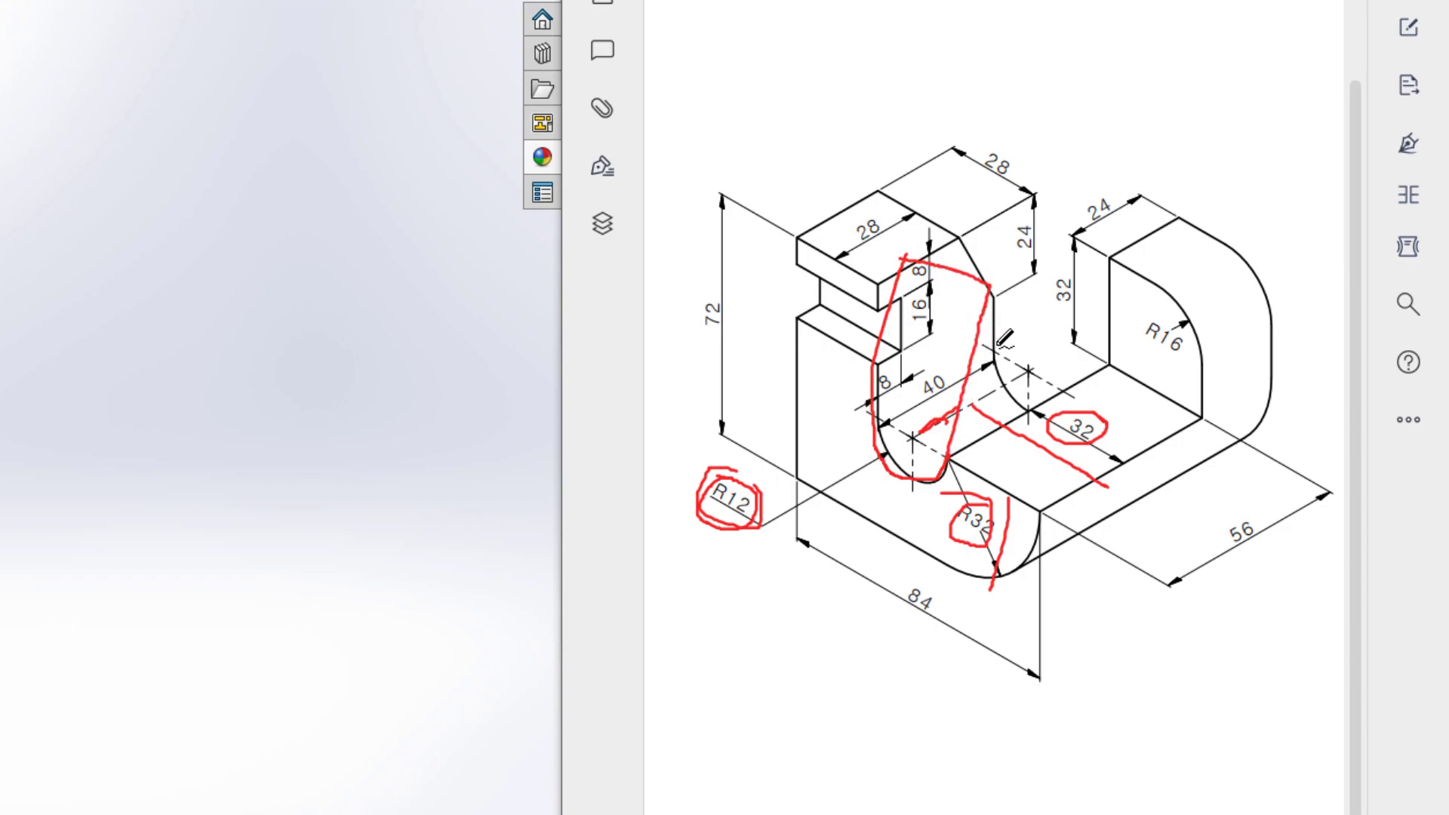
mouse_move(981, 381)
left_mouse_down()
mouse_move(1087, 253)
mouse_move(1078, 302)
left_mouse_up()
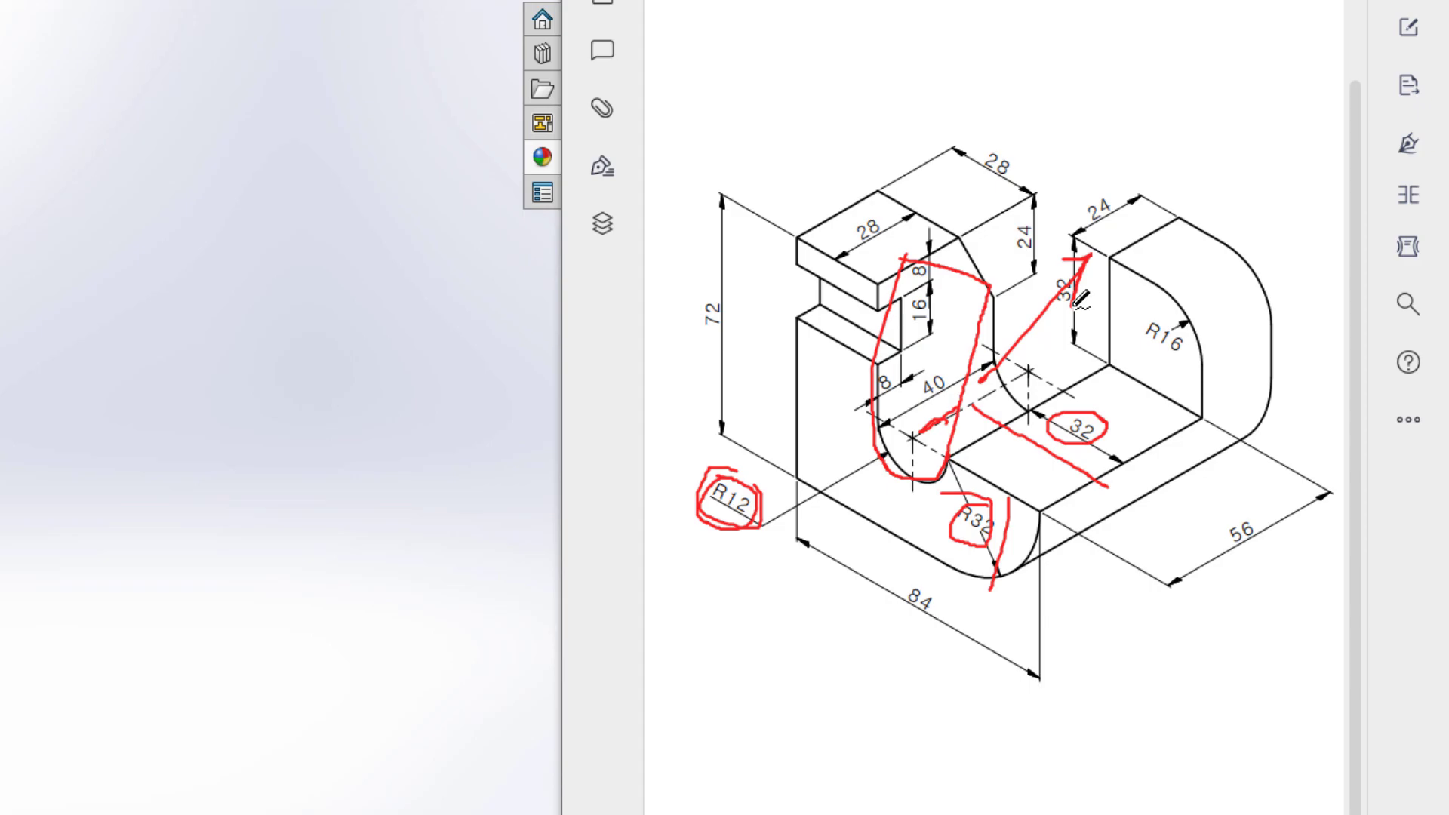
key("ctrl+z")
key("ctrl+z")
key("ctrl+z")
key("ctrl+z")
key("ctrl+z")
key("ctrl+z")
key("ctrl+z")
key("ctrl+z")
key("Escape")
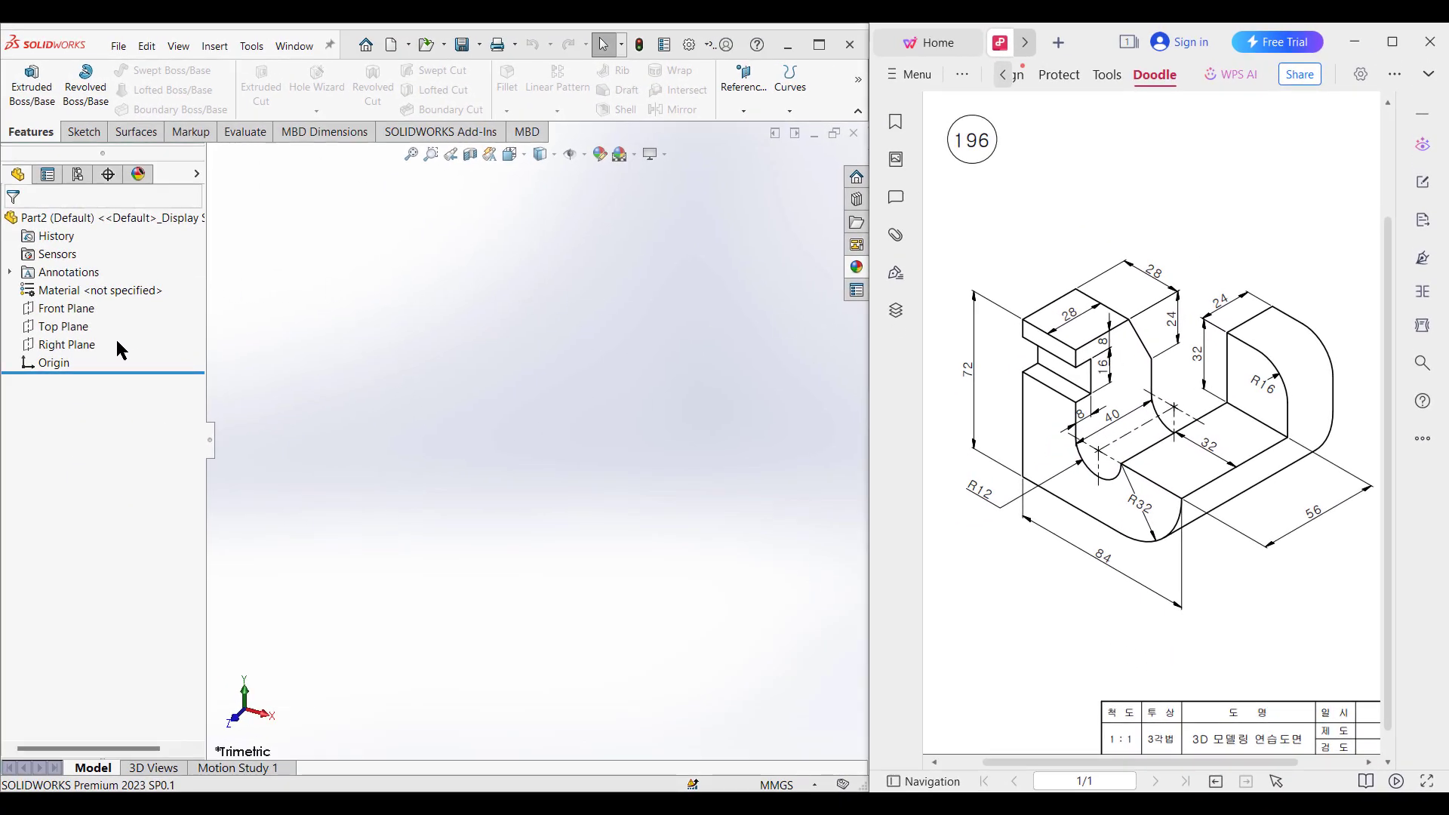
Step: Sketch a center rectangle on the Top Plane at the origin, 84 mm wide and 56+24 mm deep
left_click(67, 330)
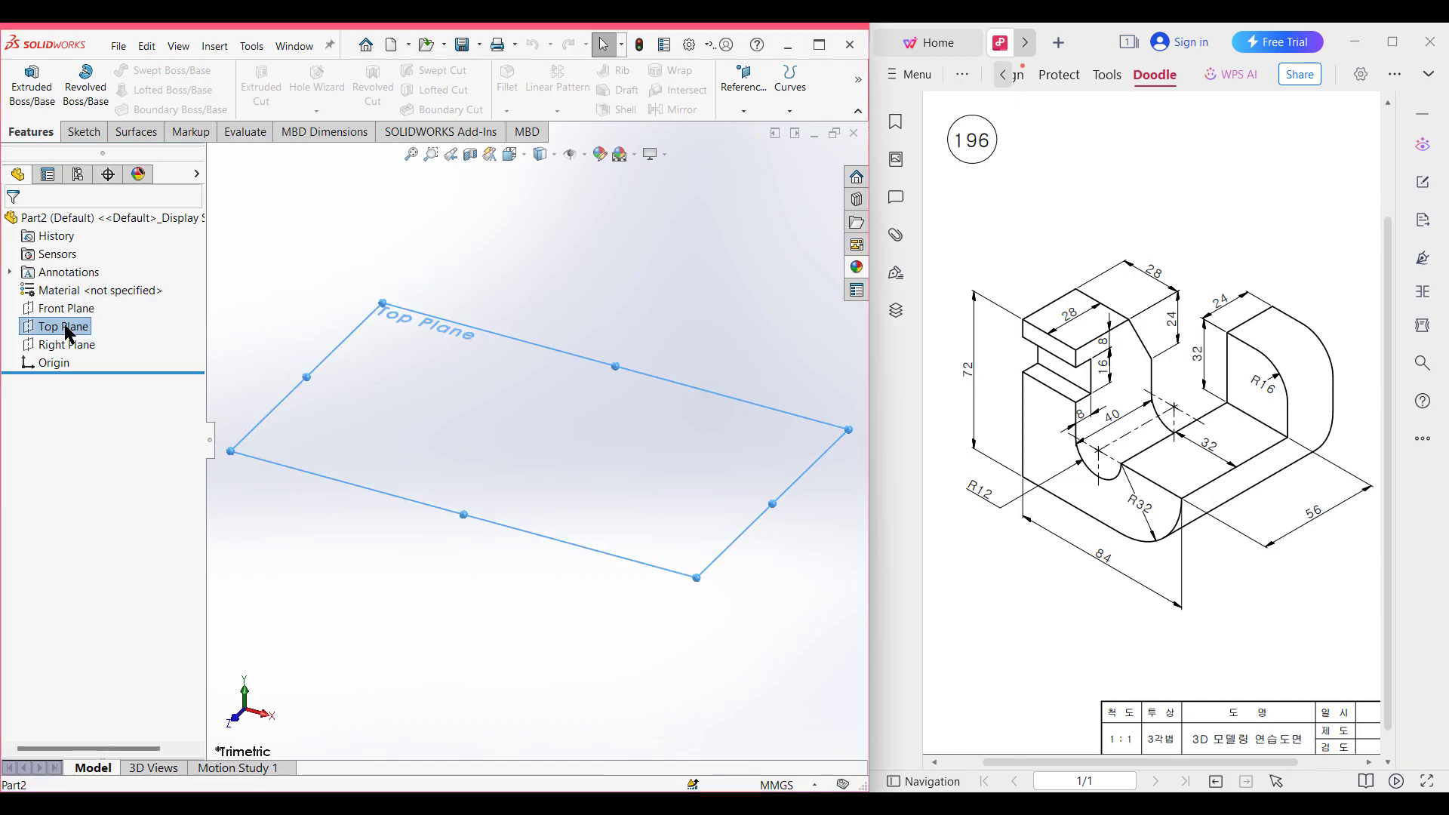
right_click(66, 329)
left_click(81, 305)
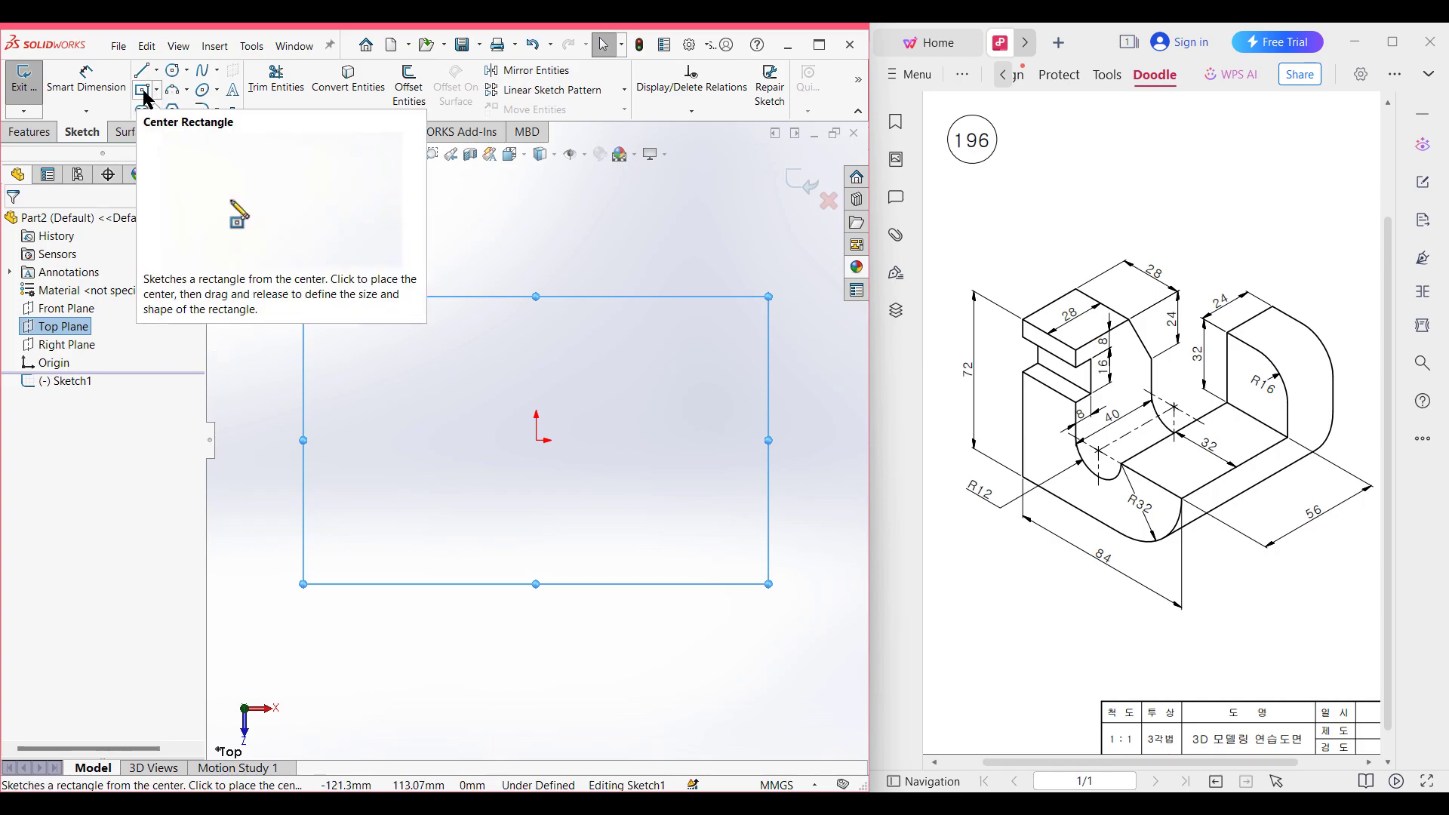
left_click(143, 92)
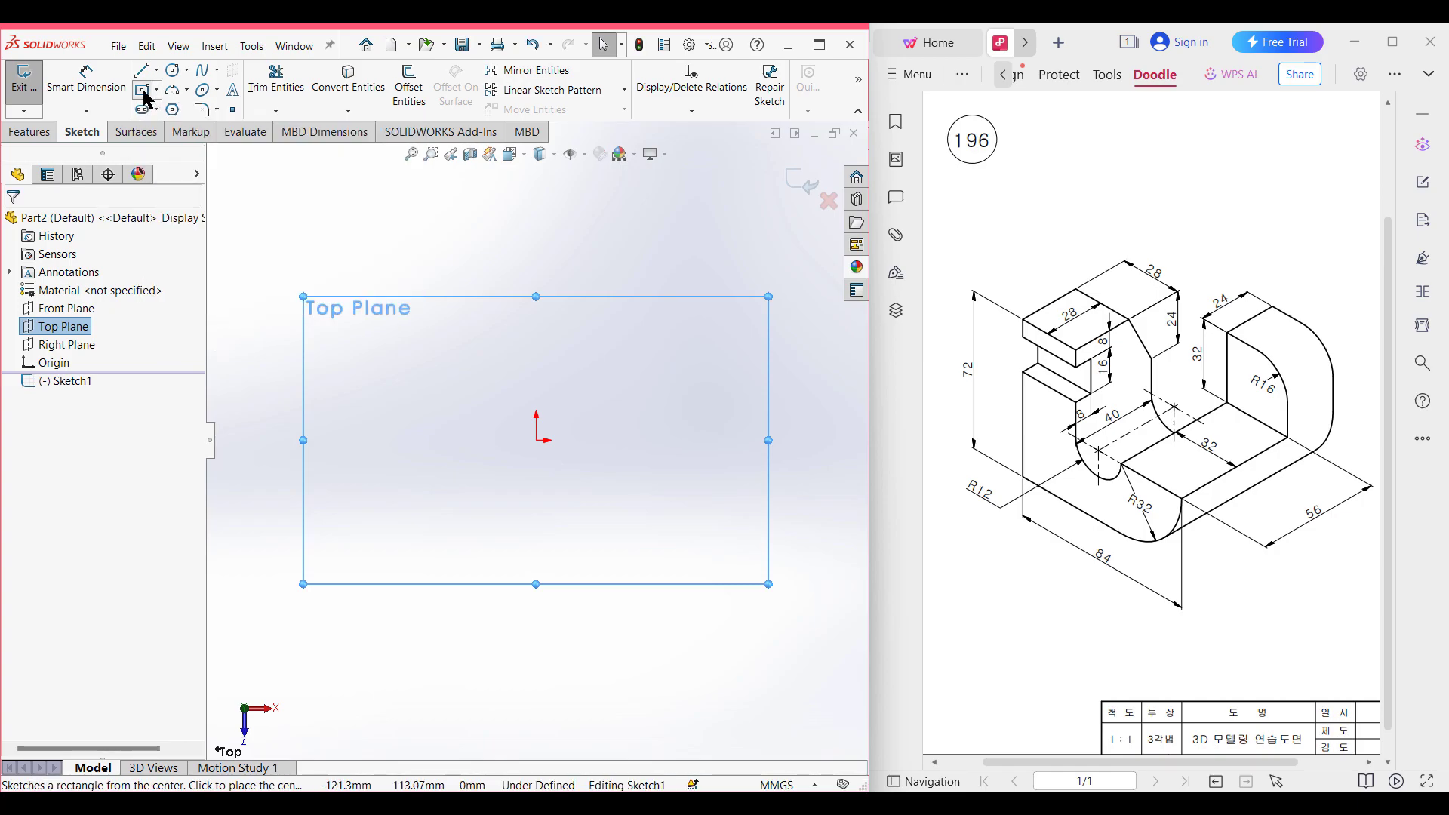
left_click(537, 441)
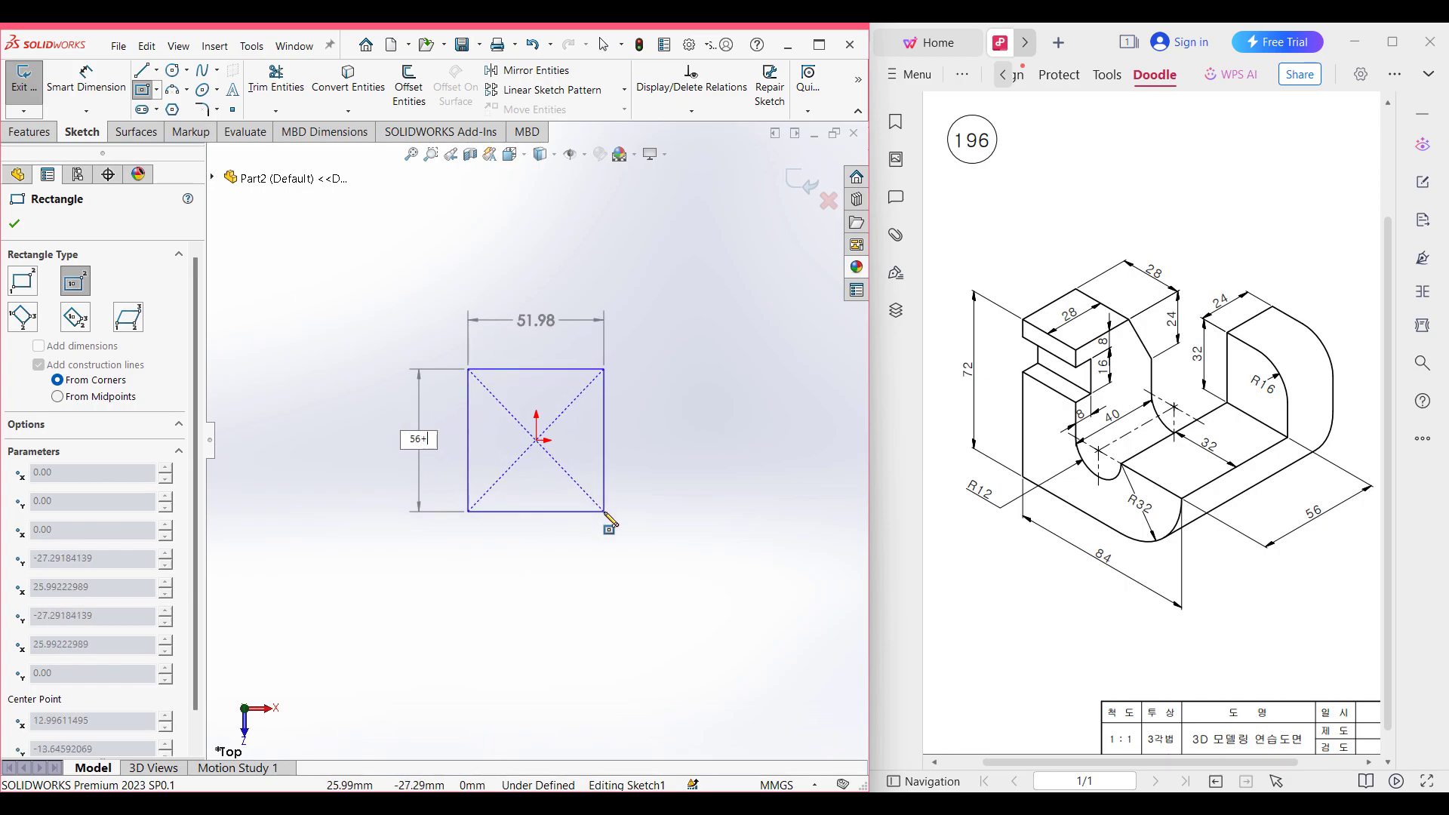
type("56+24")
key("Tab")
type("84")
key("Return")
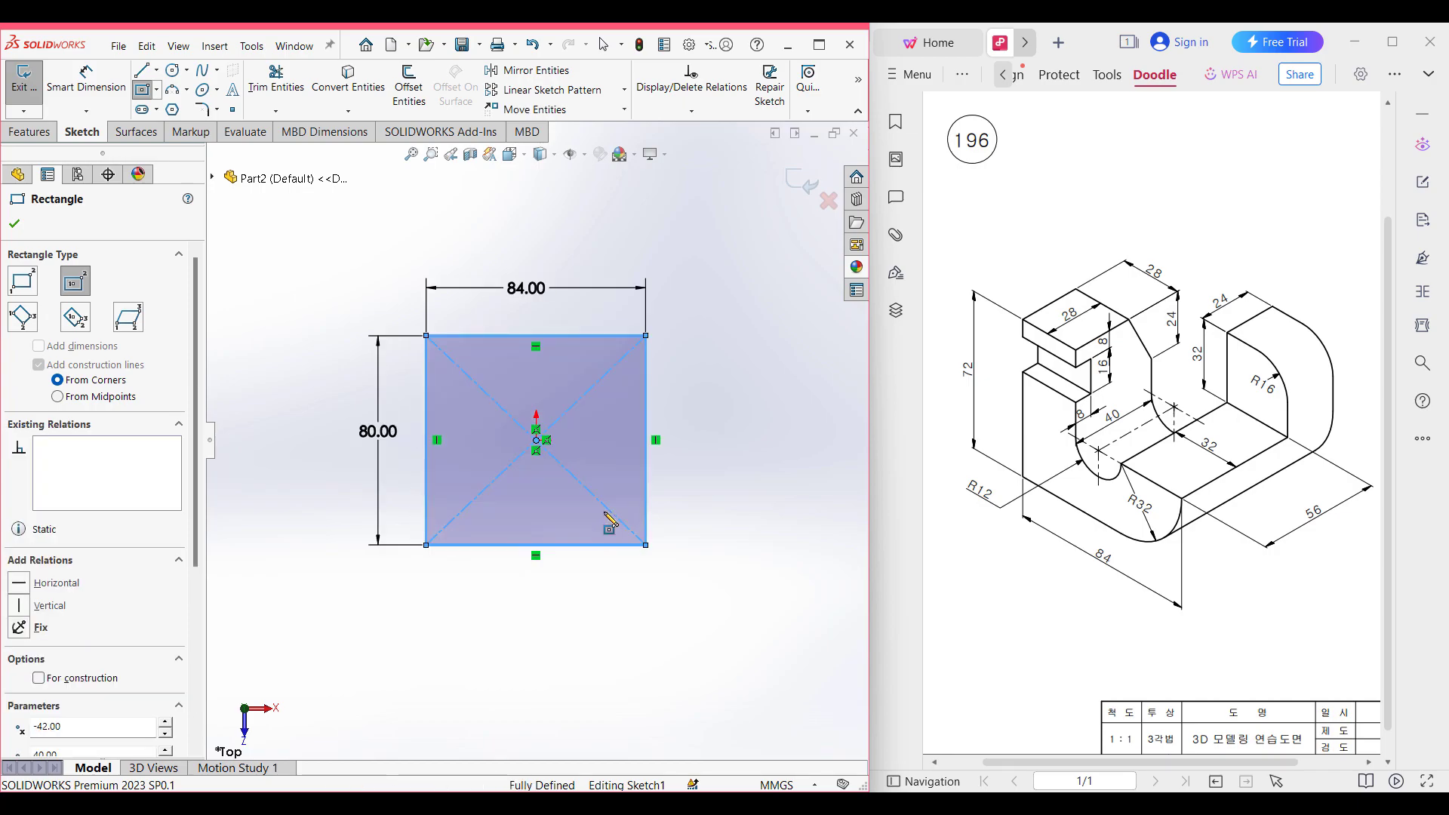
Step: Extrude the rectangle upward 72 mm as a solid block
key("ctrl+7")
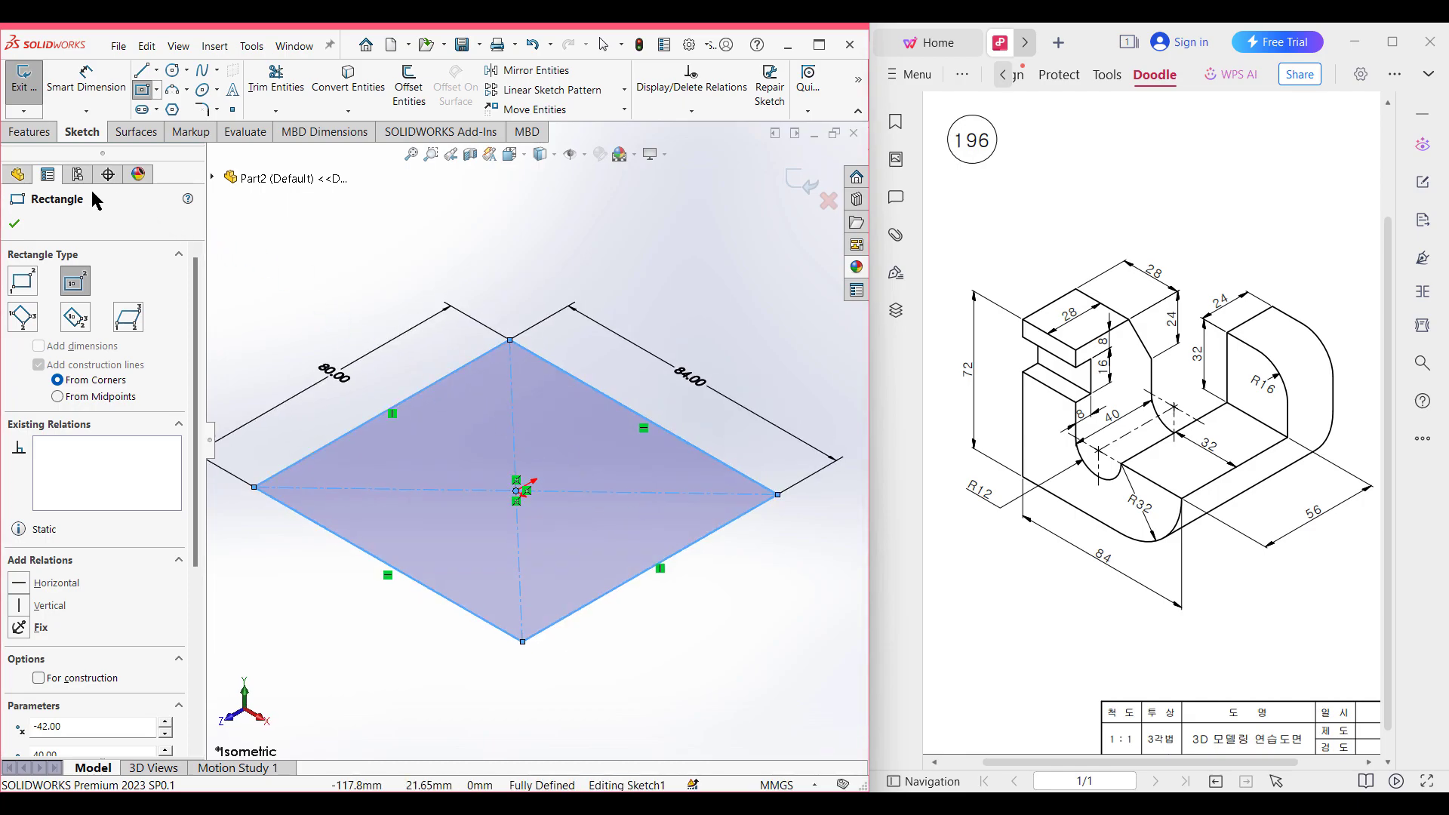
left_click(29, 132)
left_click(32, 86)
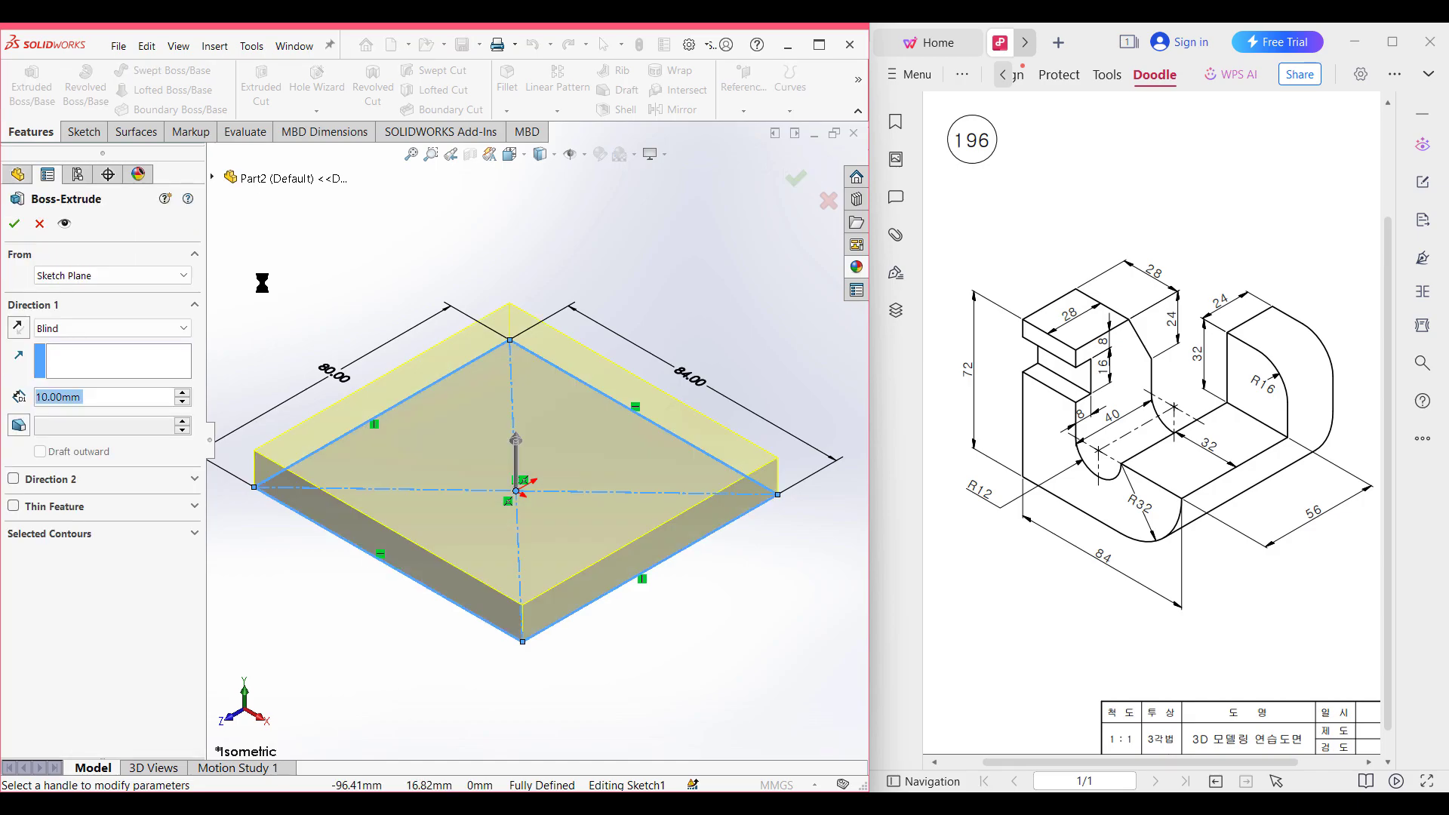
type("72")
key("Return")
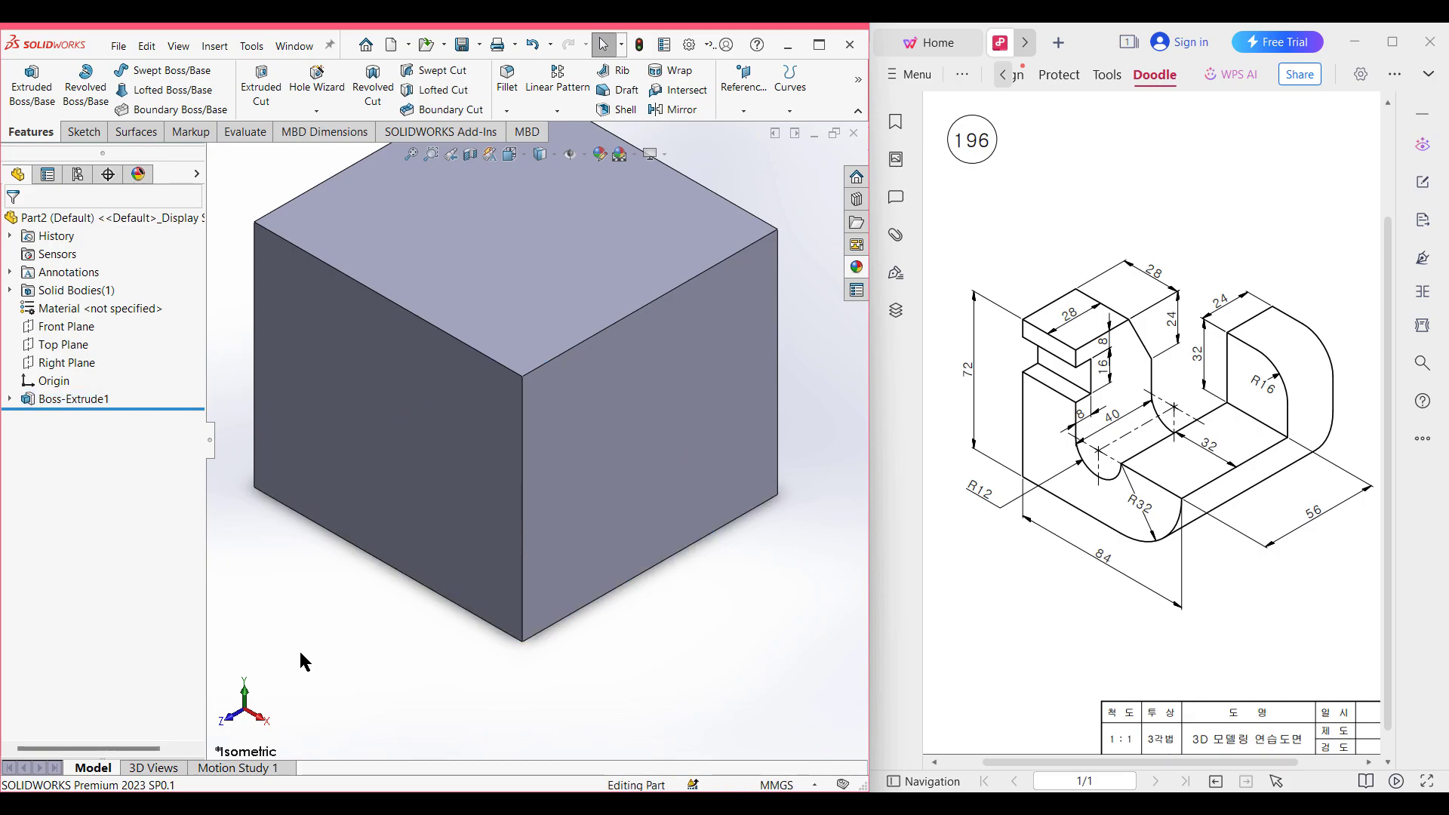
Step: Start a sketch on the block's front face and draw a circle of 12*2 mm diameter near its middle
left_click(414, 501)
right_click(420, 485)
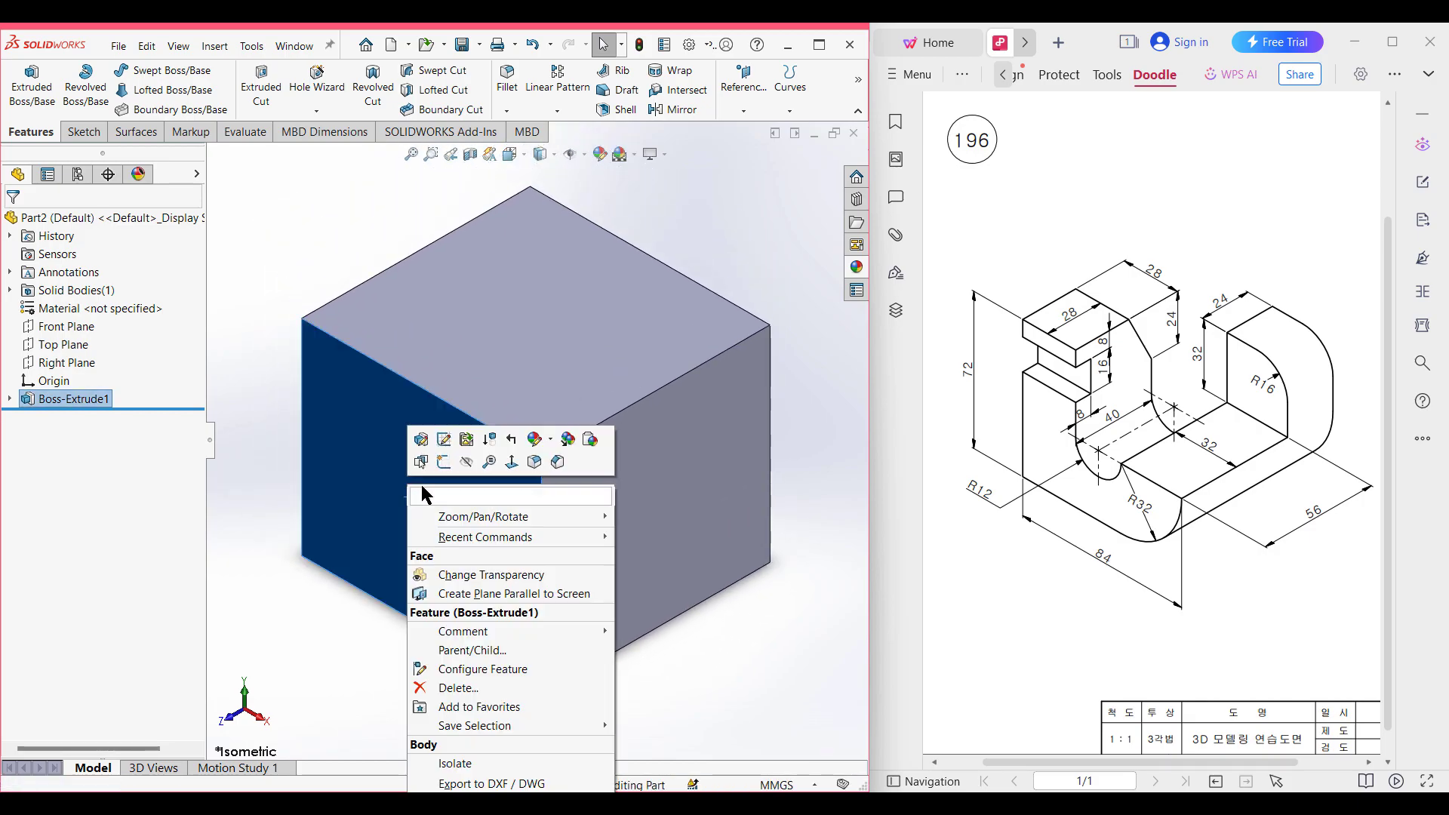
left_click(439, 462)
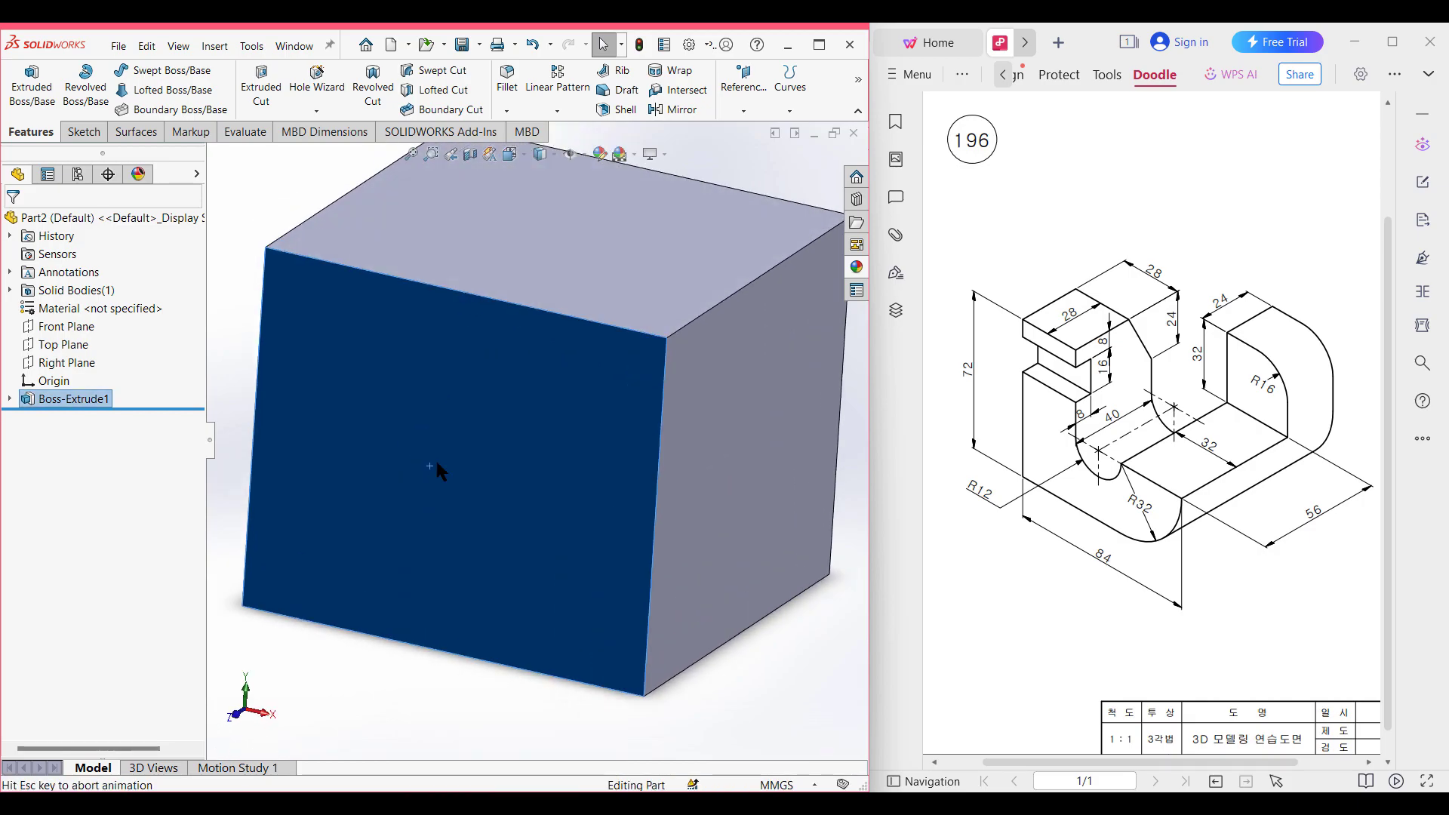
left_click(142, 70)
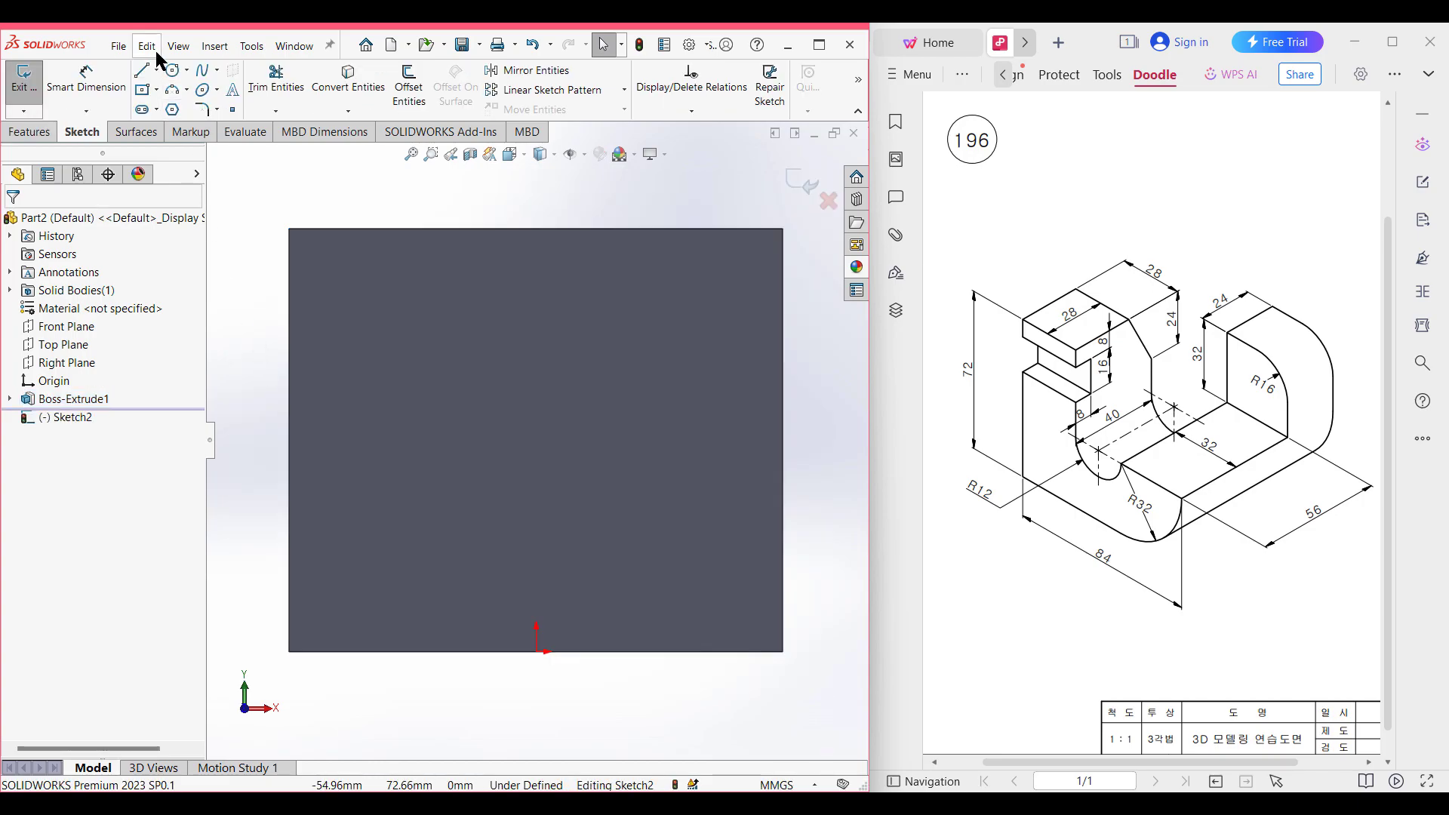
left_click(172, 71)
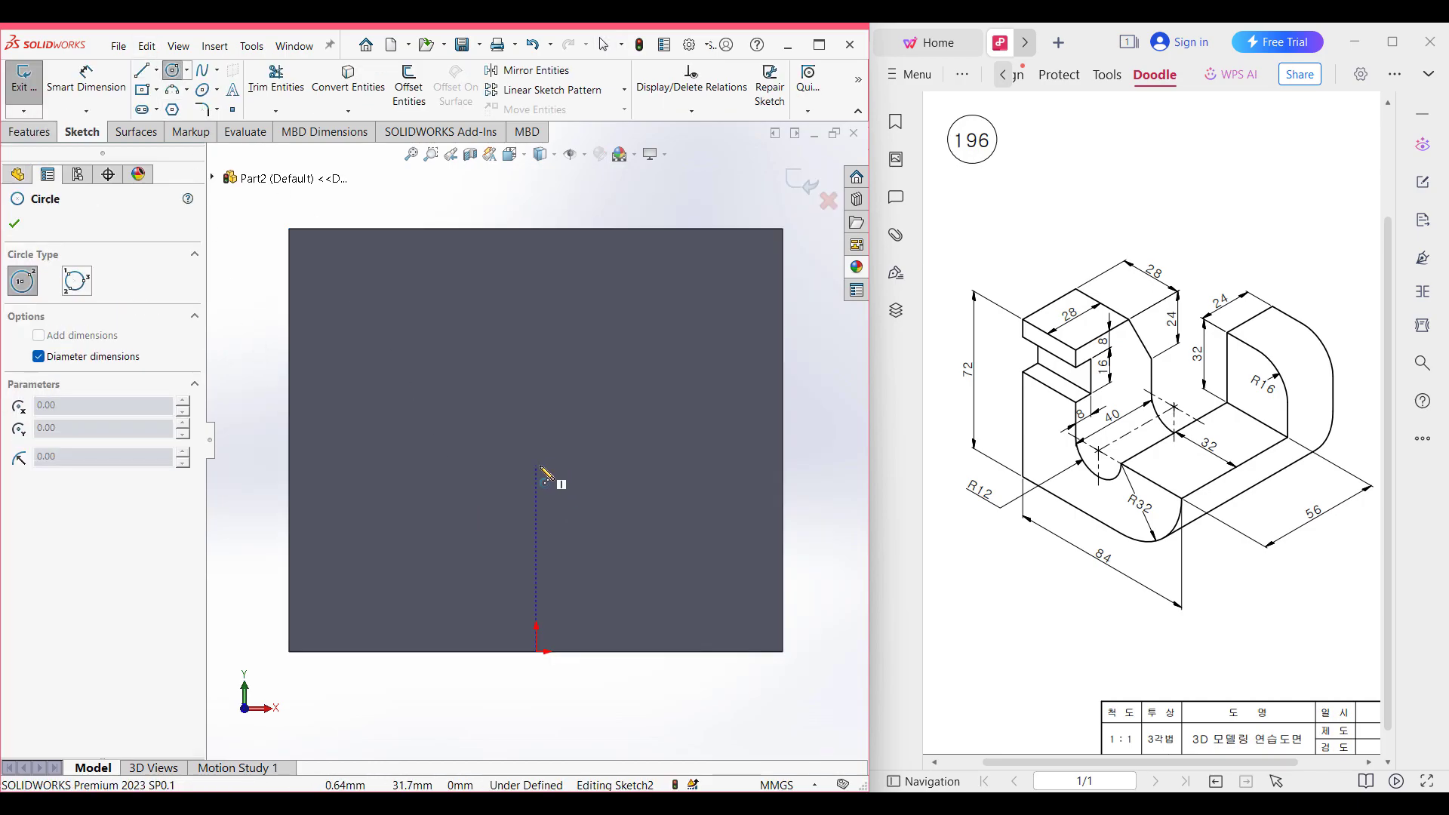
left_click(549, 454)
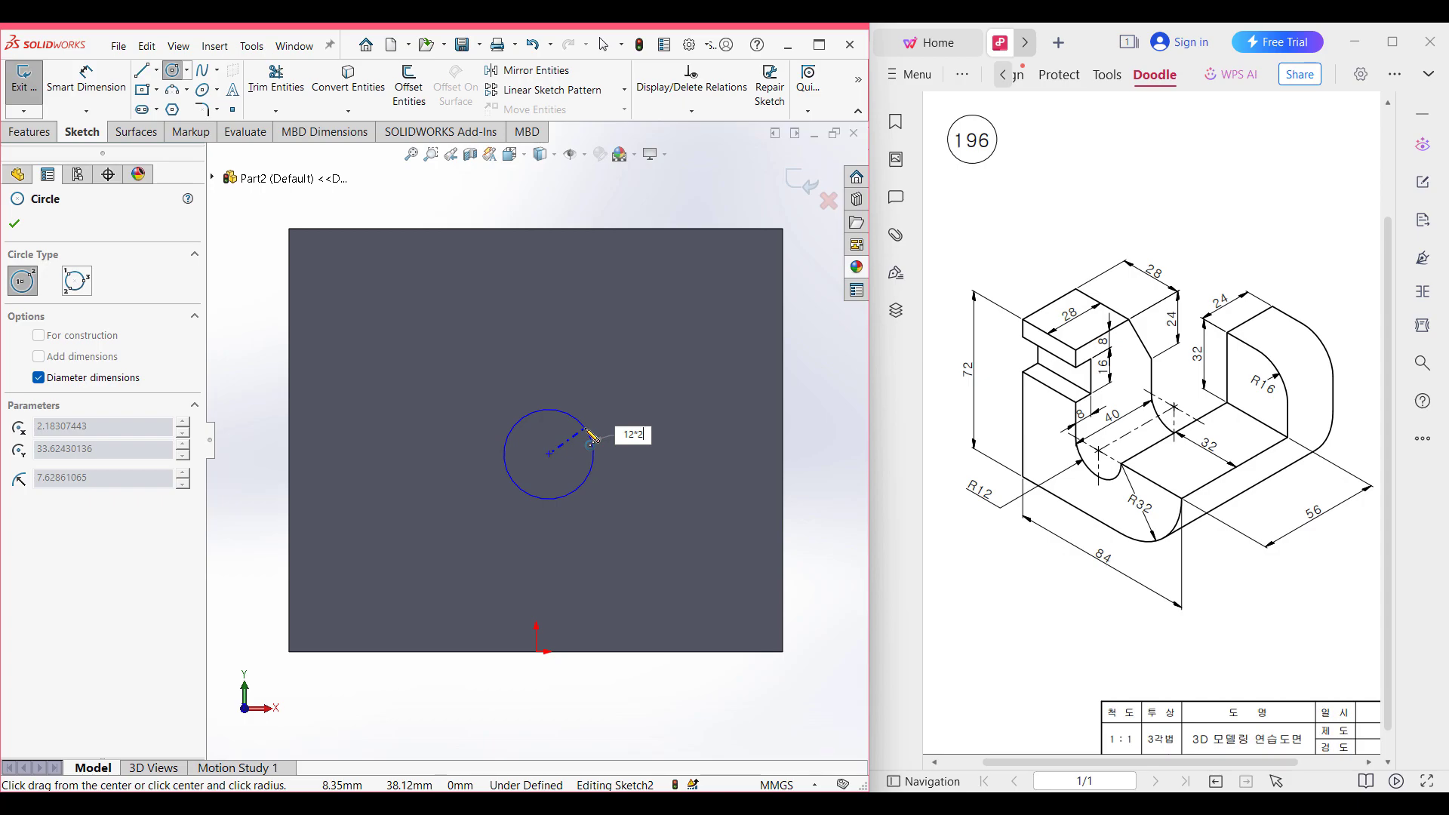
key("Return")
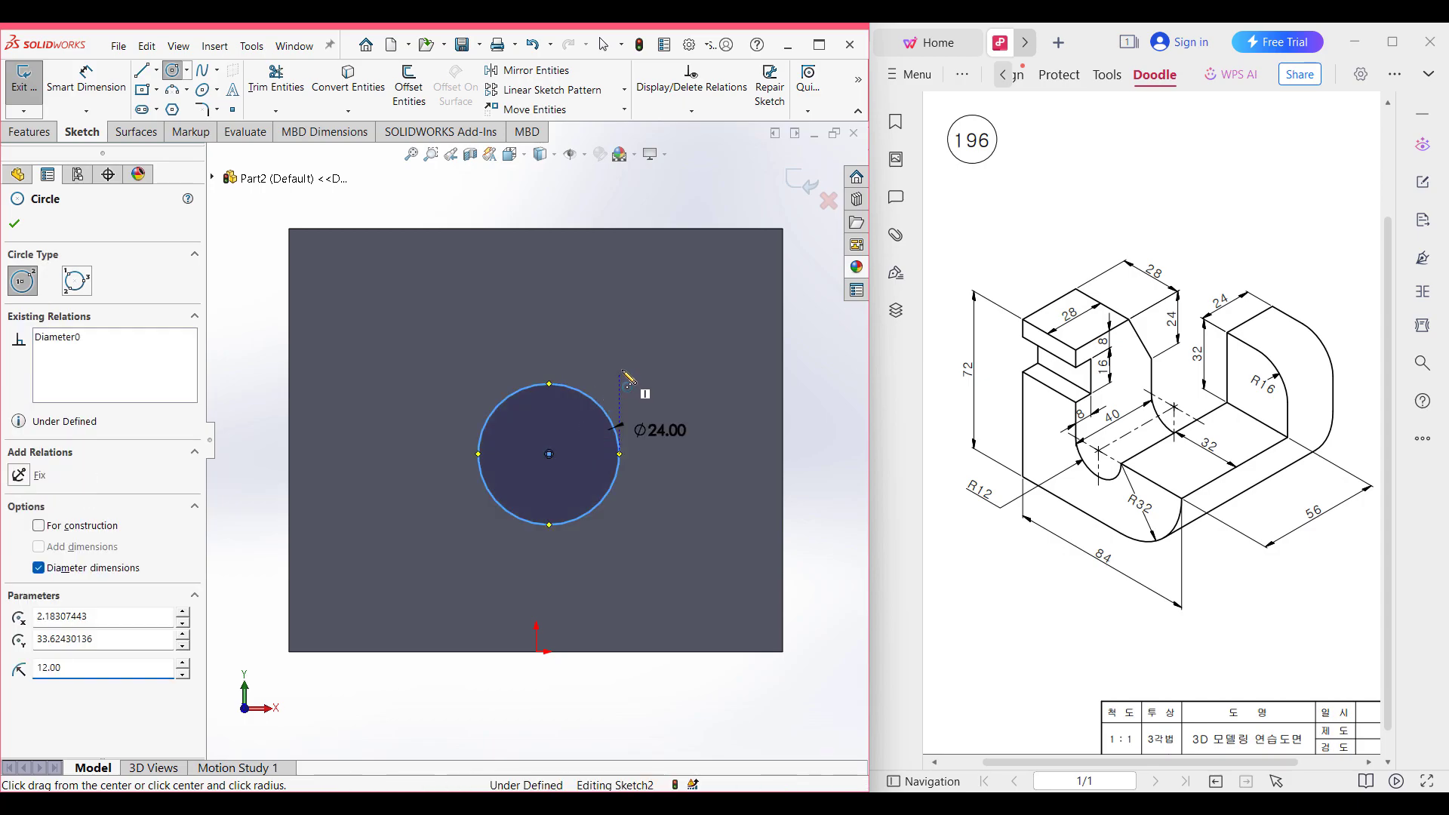
key("Escape")
Step: Dimension the circle's center 32 mm above the block's bottom edge
left_click(60, 89)
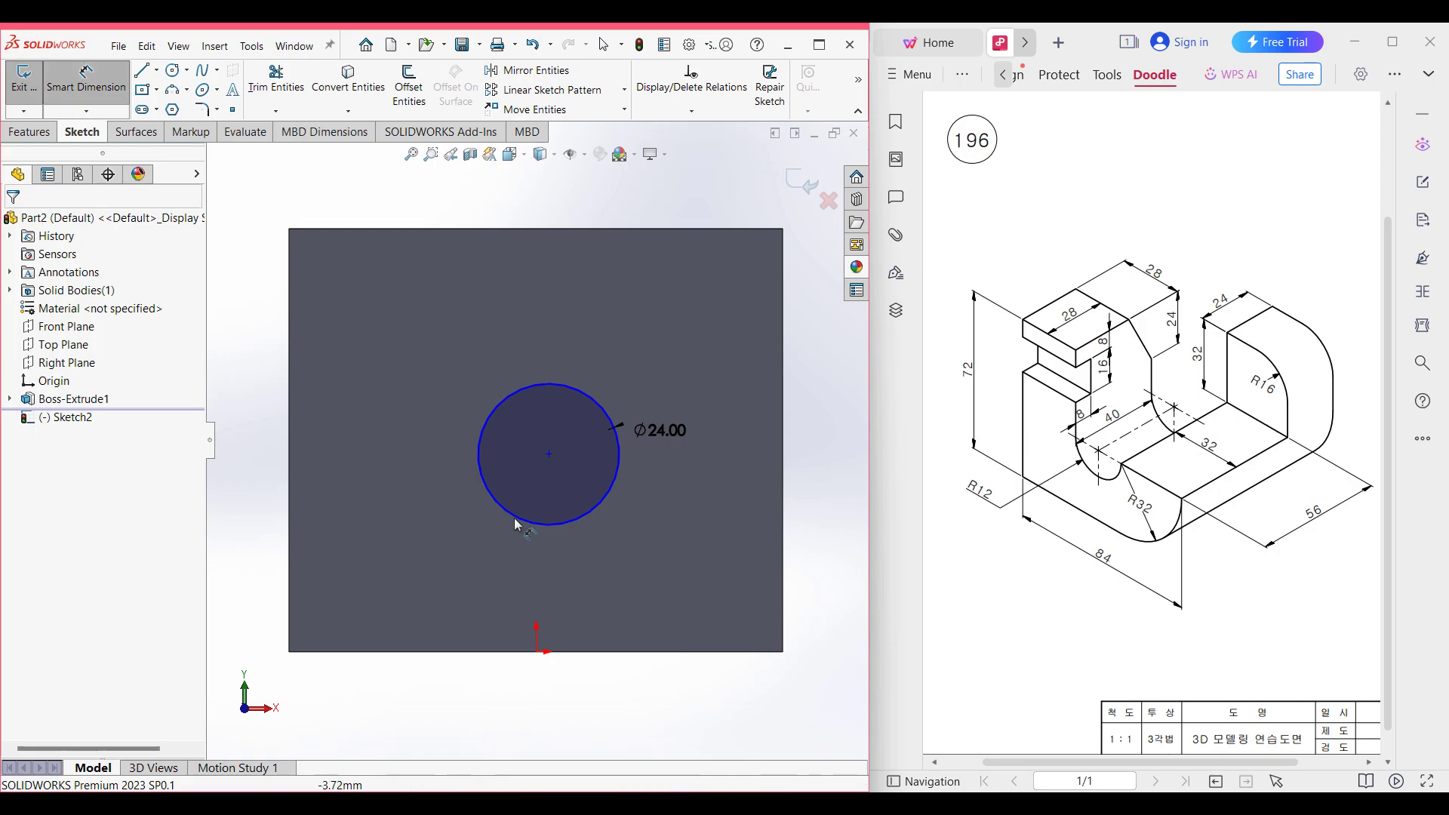
left_click(558, 525)
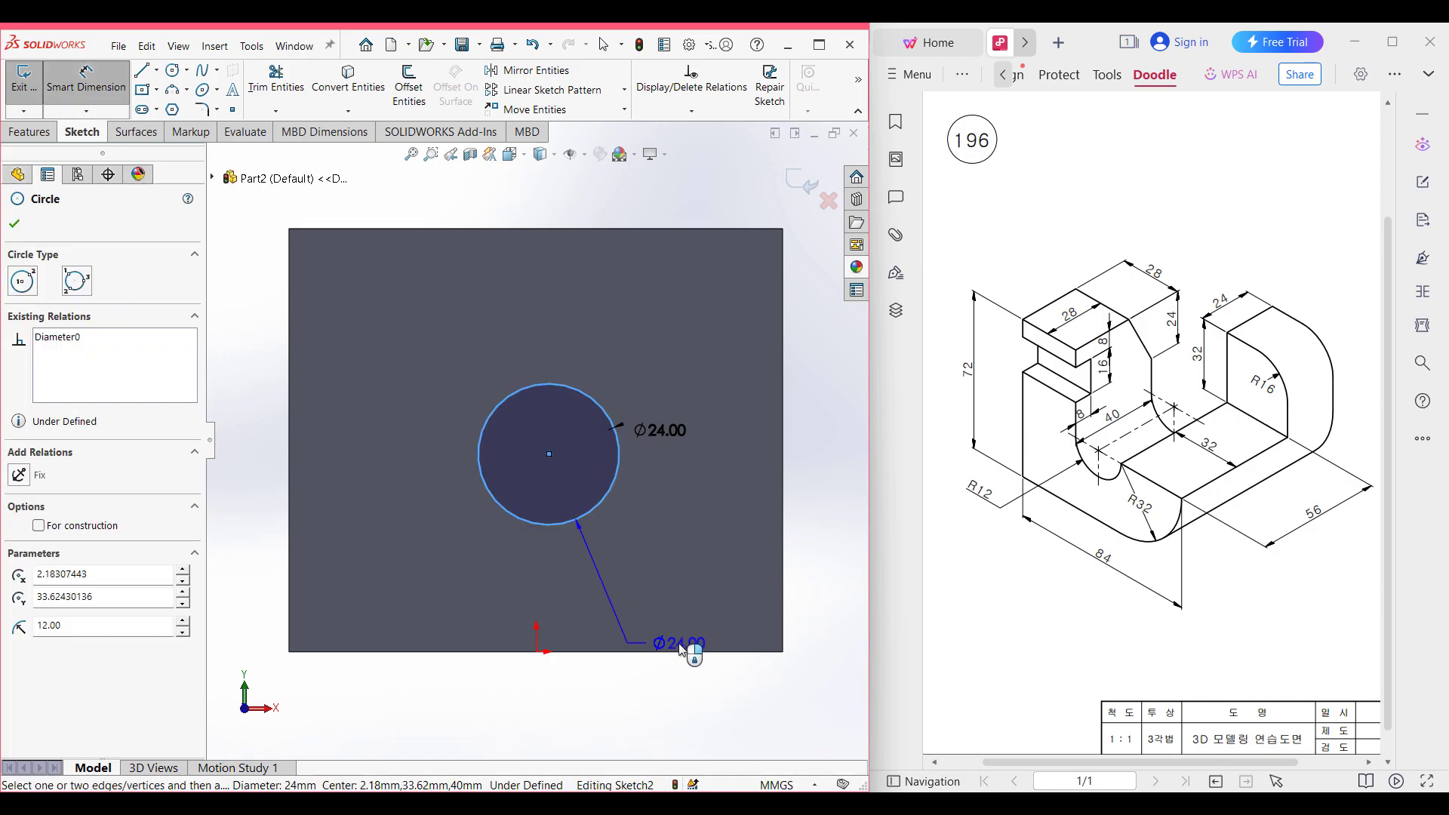
left_click(689, 651)
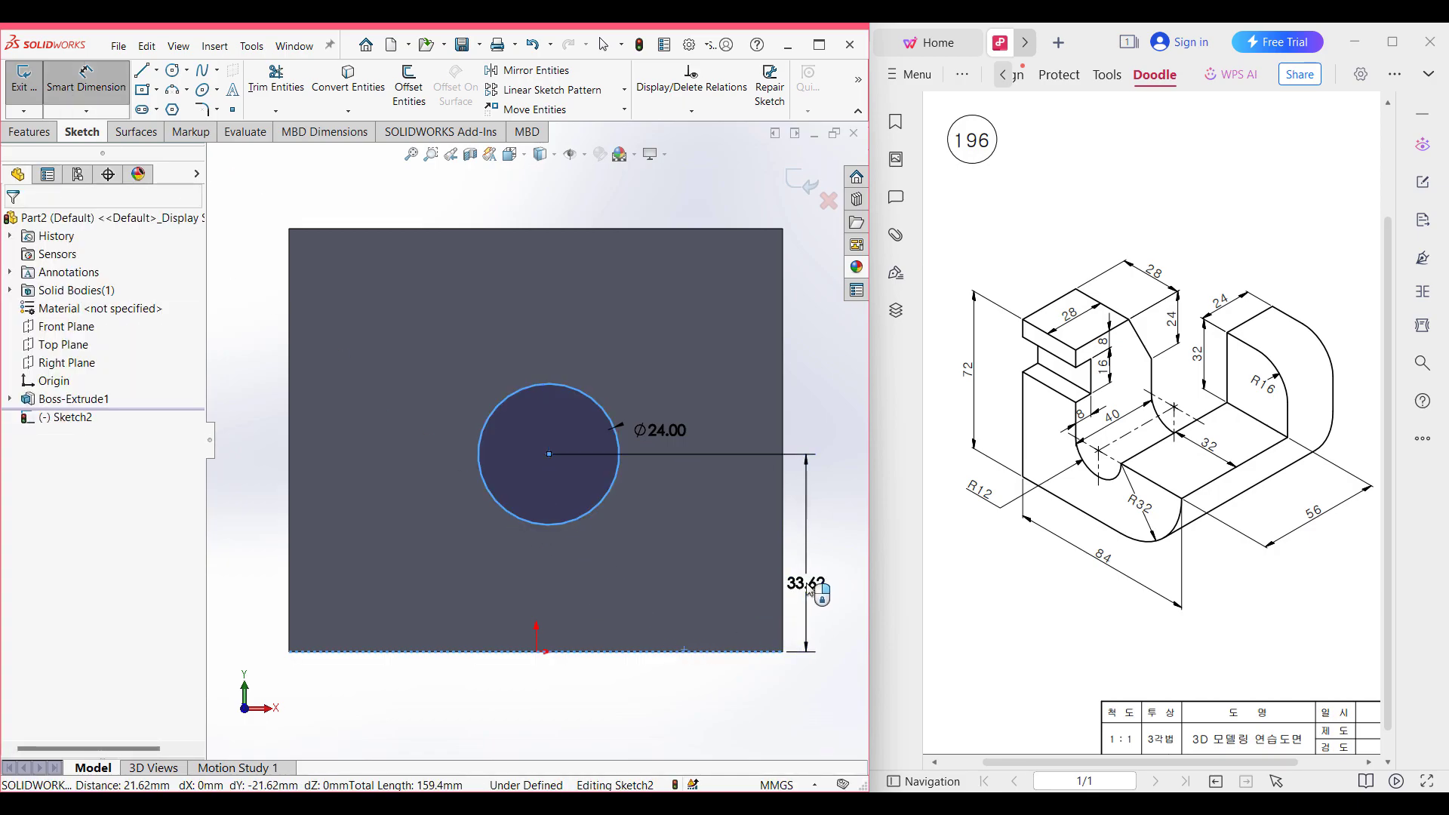
left_click(809, 590)
type("32")
key("Return")
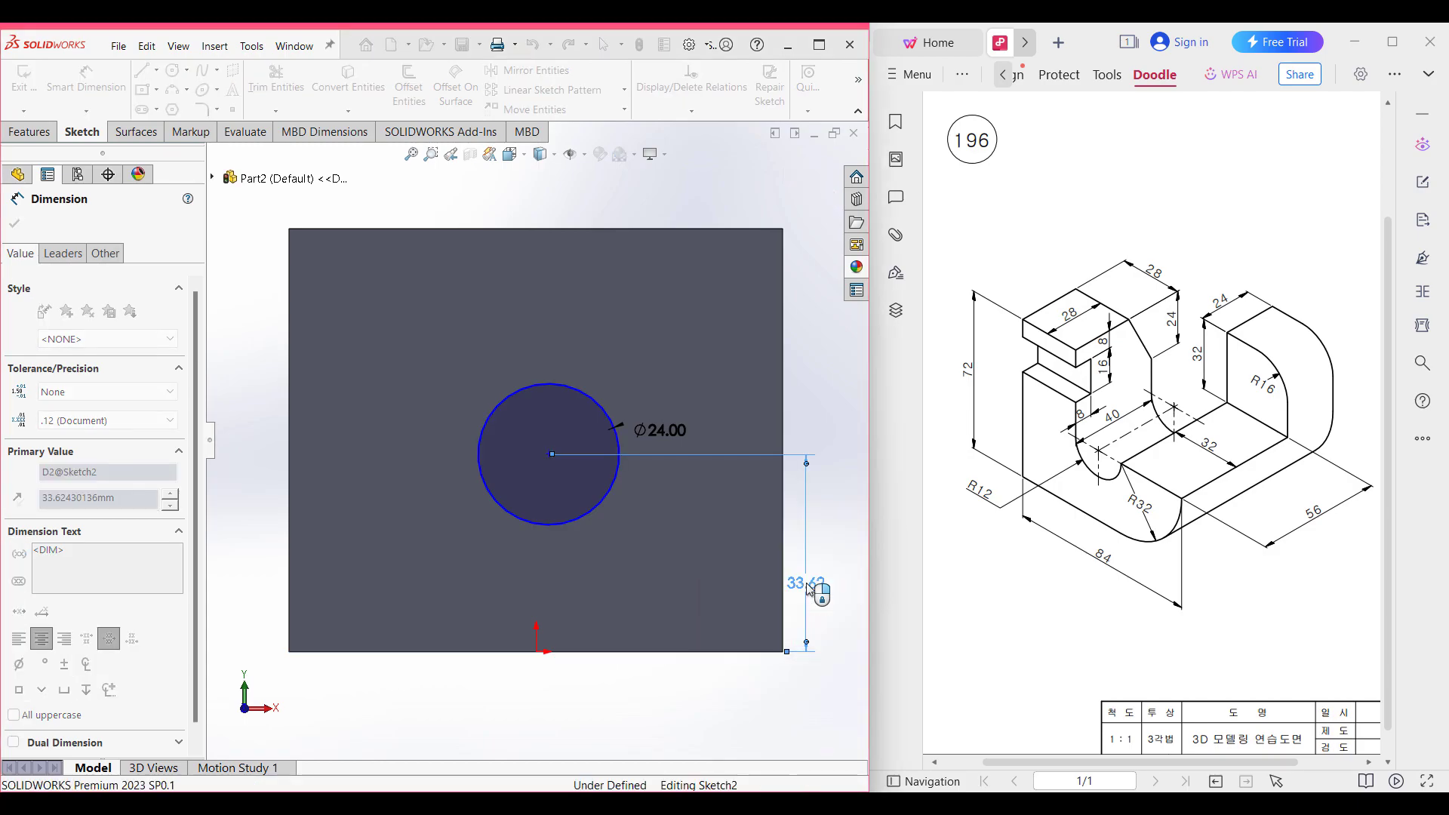
Step: Dimension the circle's center 32+12 mm from the face's right vertical edge
left_click(610, 507)
left_click(783, 427)
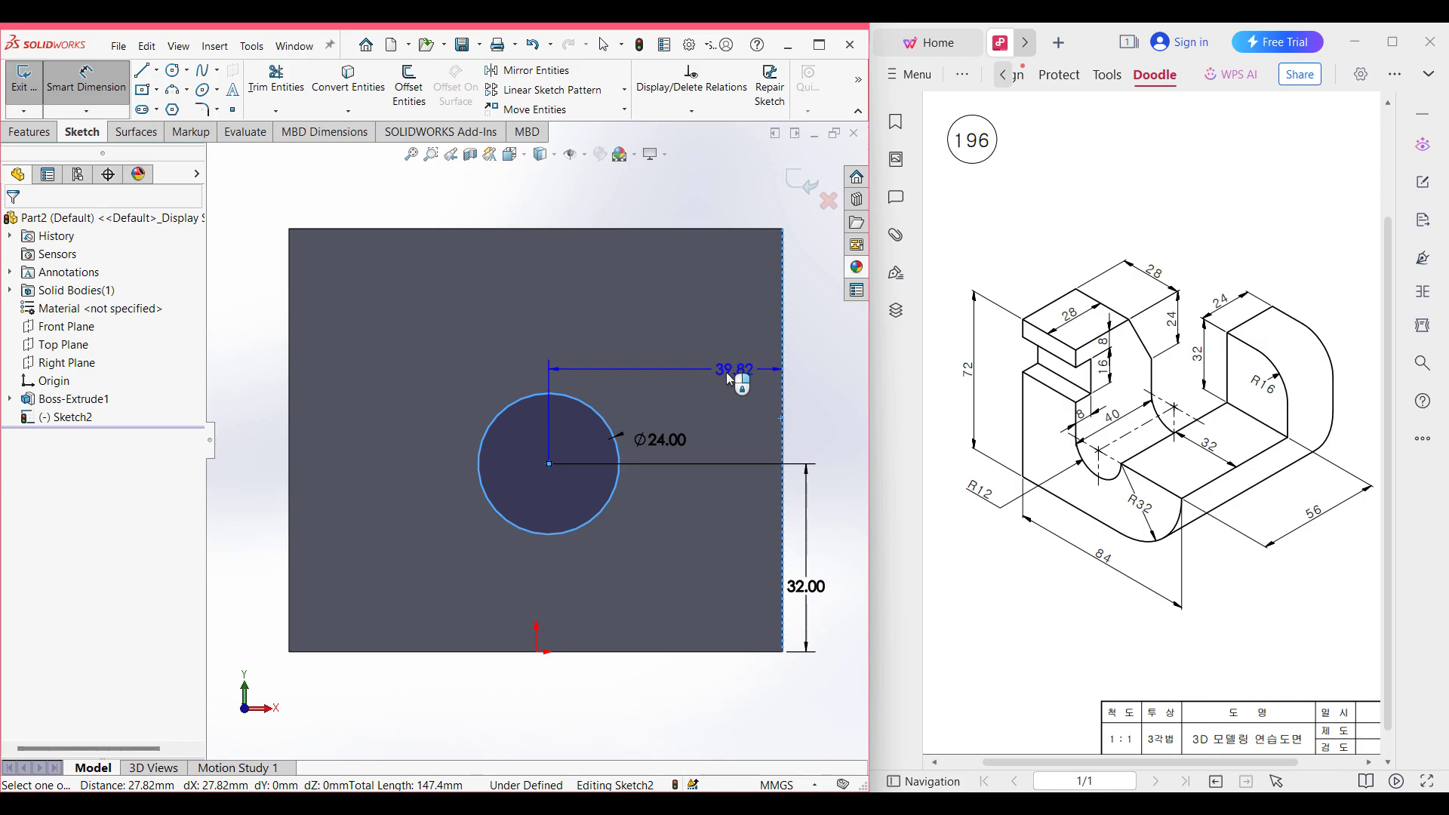
left_click(727, 373)
type("32+12")
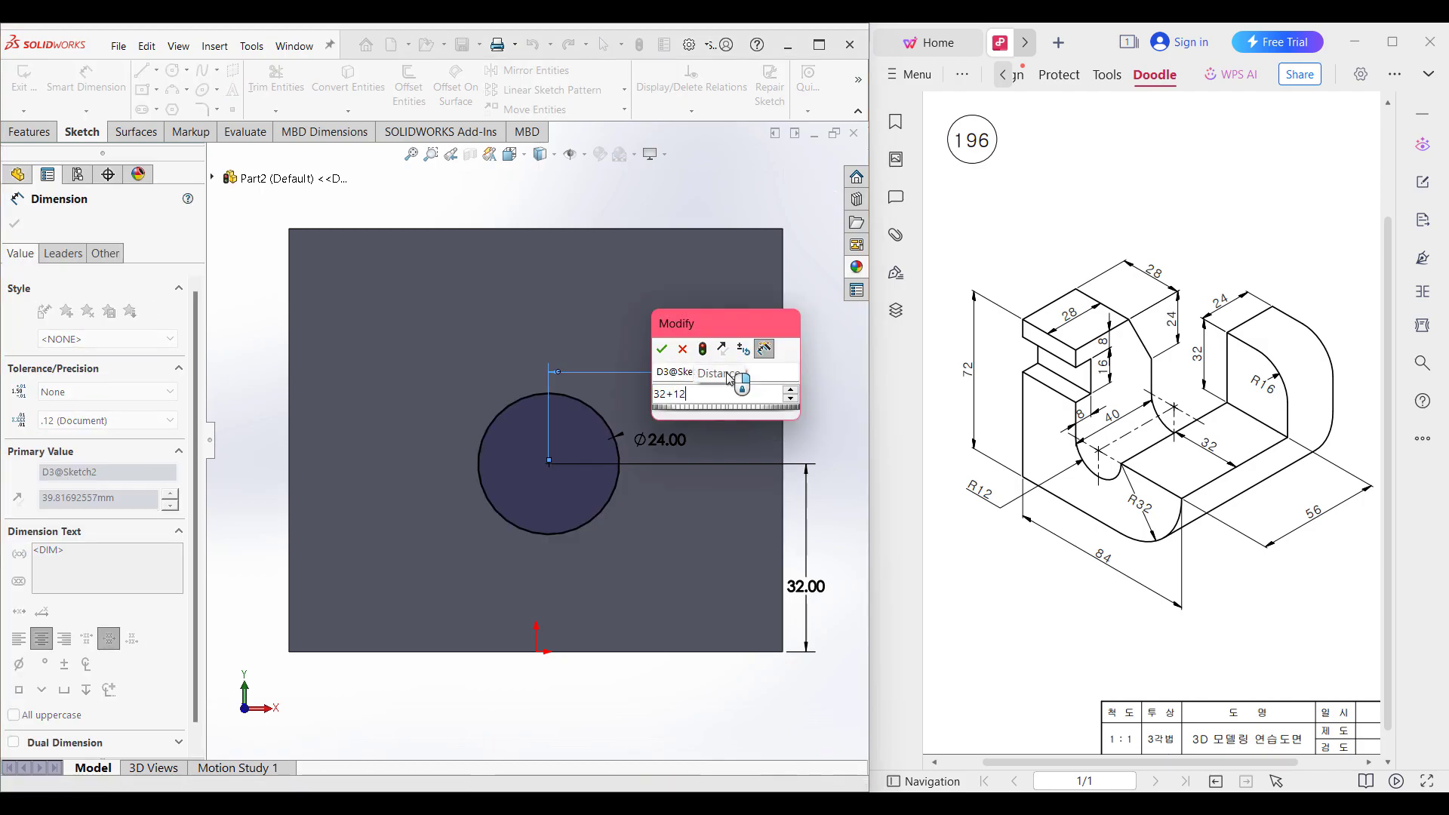
key("Return")
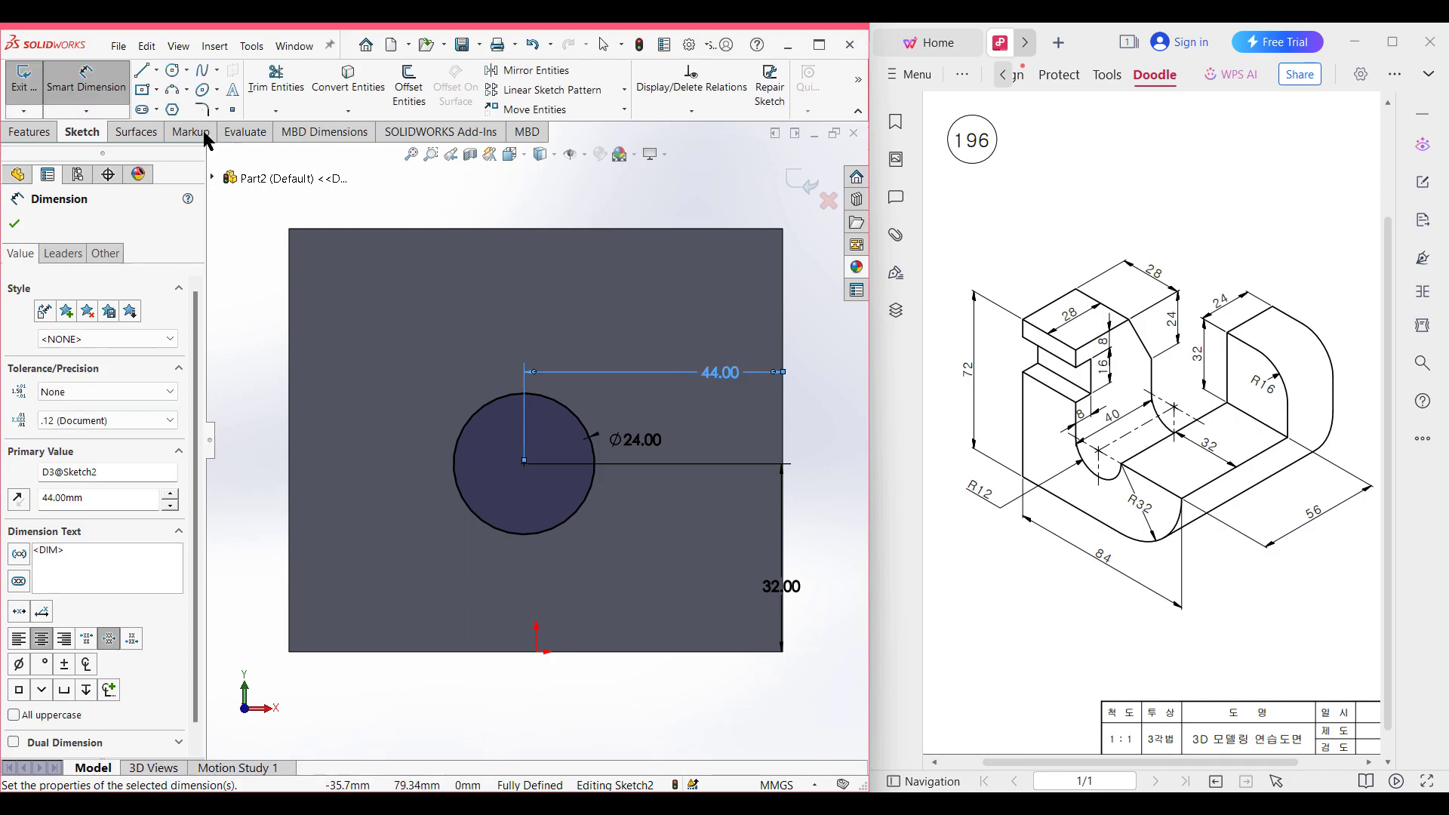
Step: Draw vertical tangent lines from both sides of the circle to the block's top edge, joined by a horizontal line along that edge
left_click(142, 72)
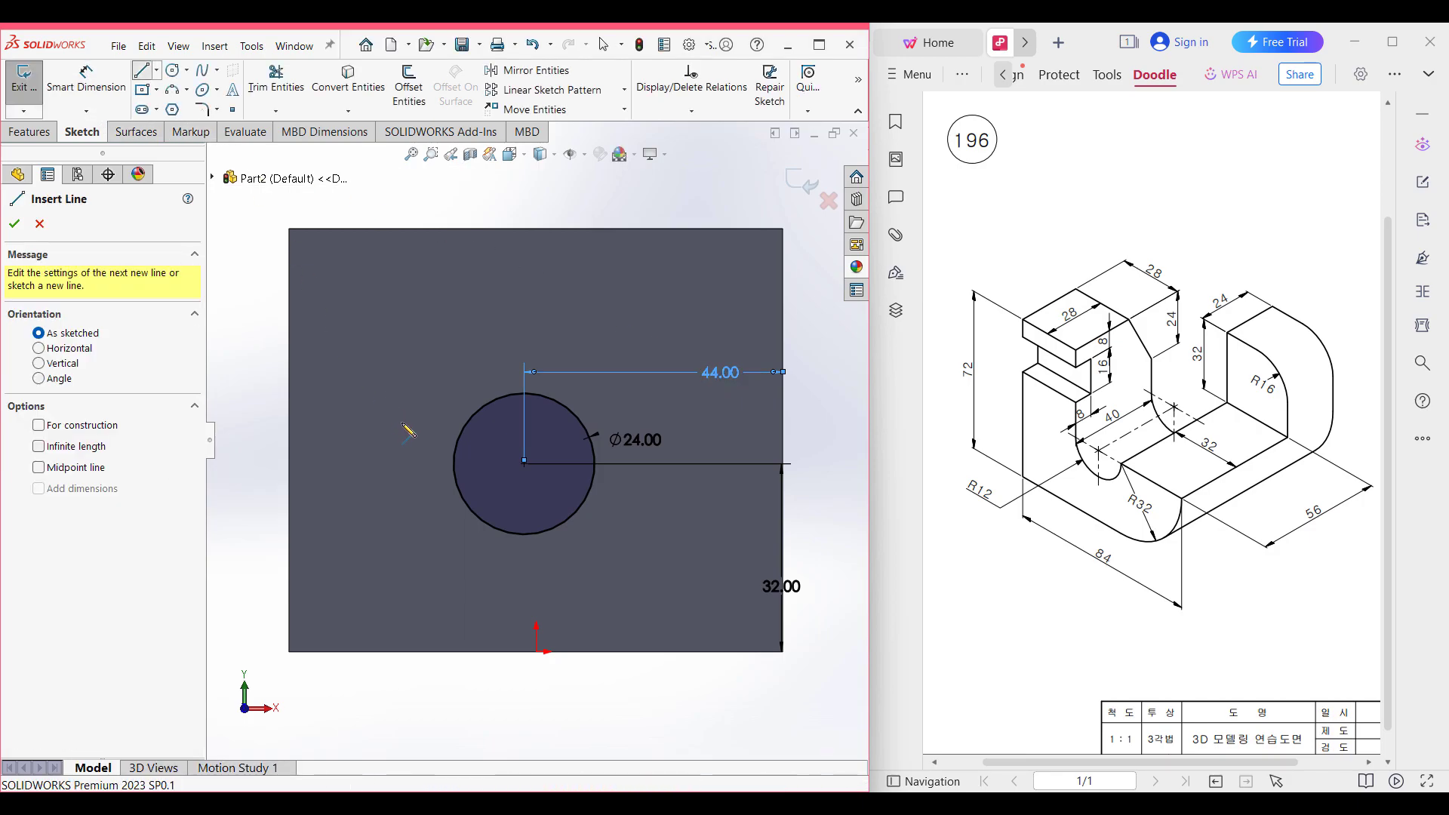
left_click(453, 463)
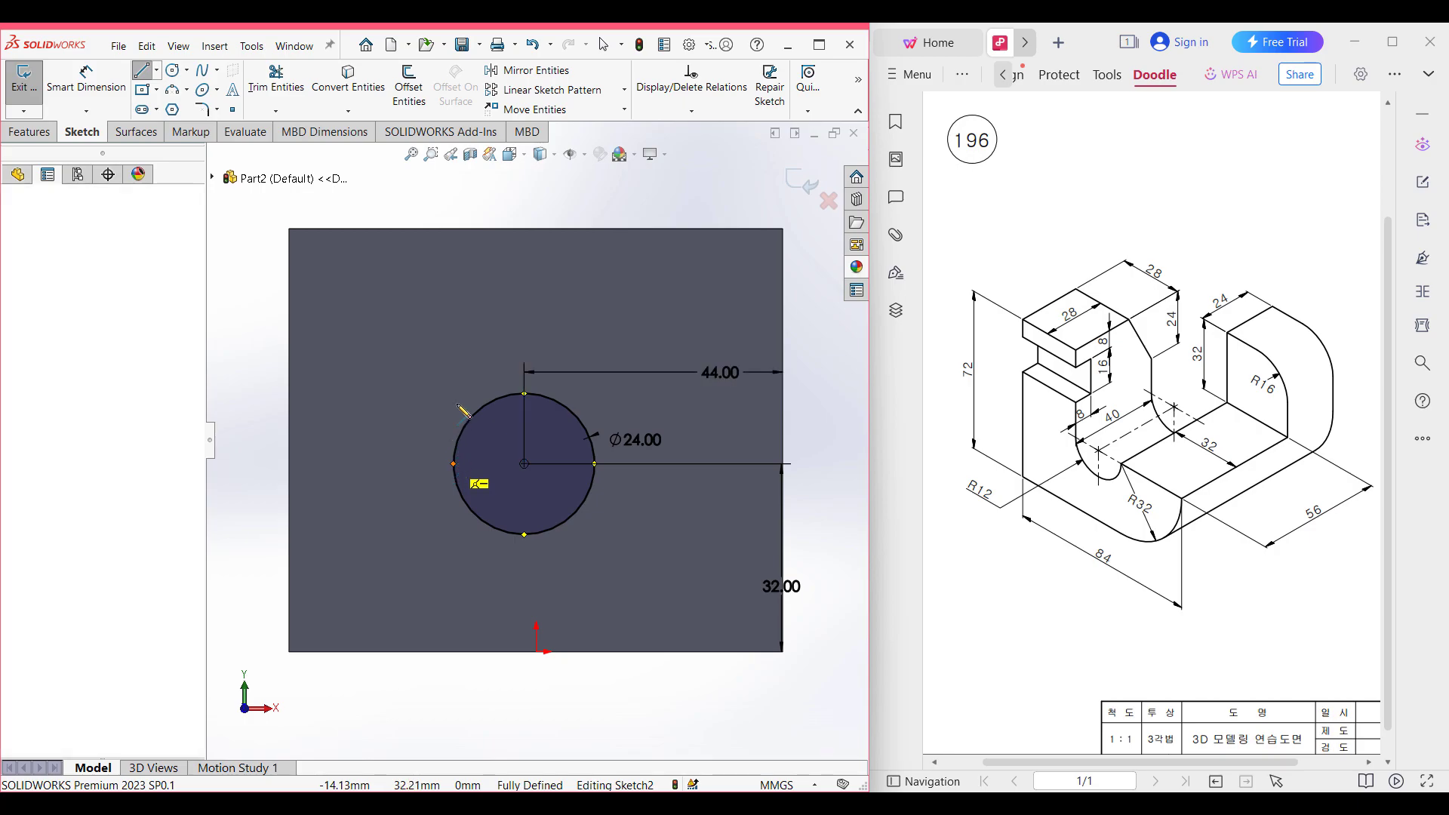
left_click(453, 229)
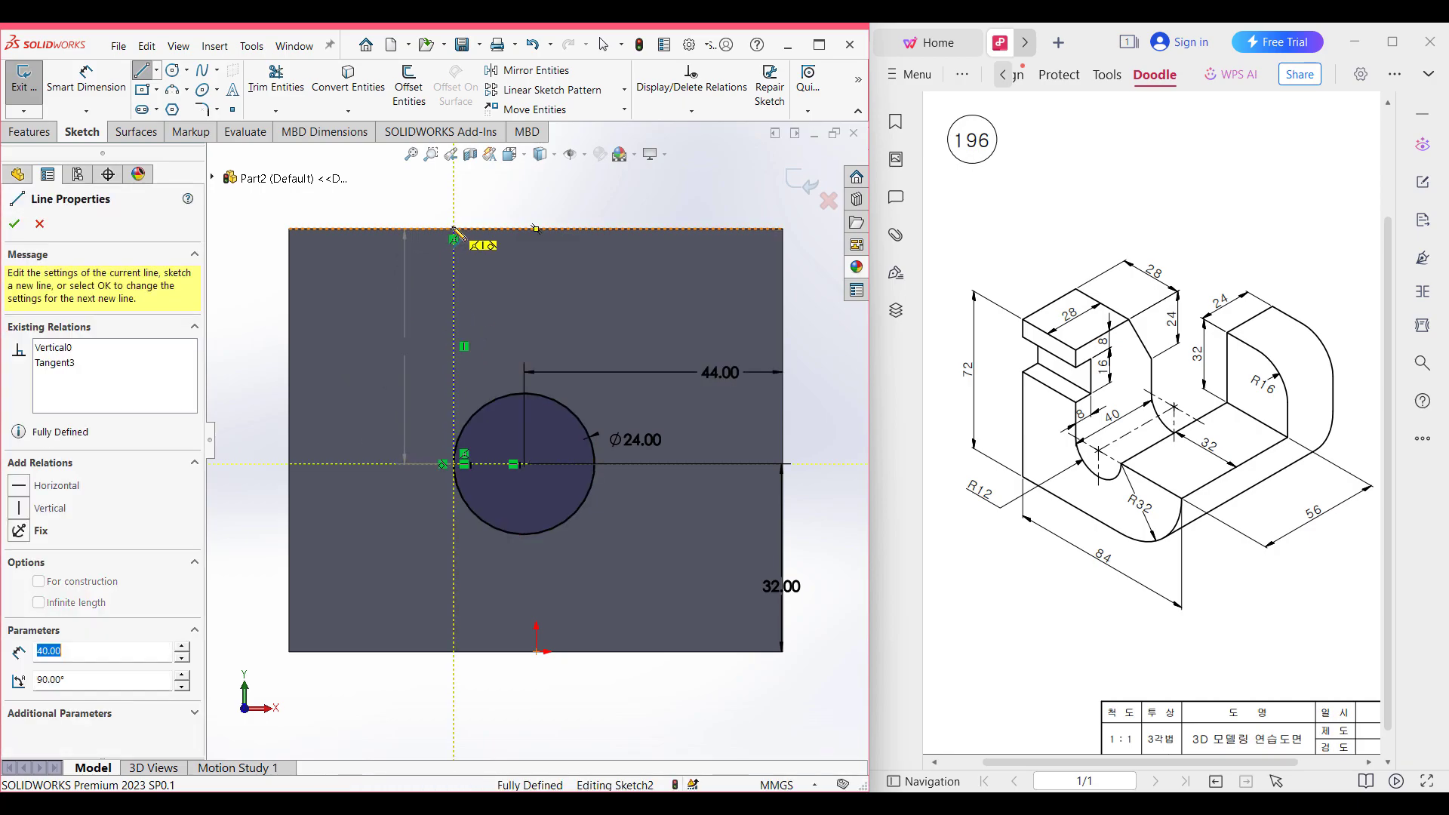
left_click(594, 229)
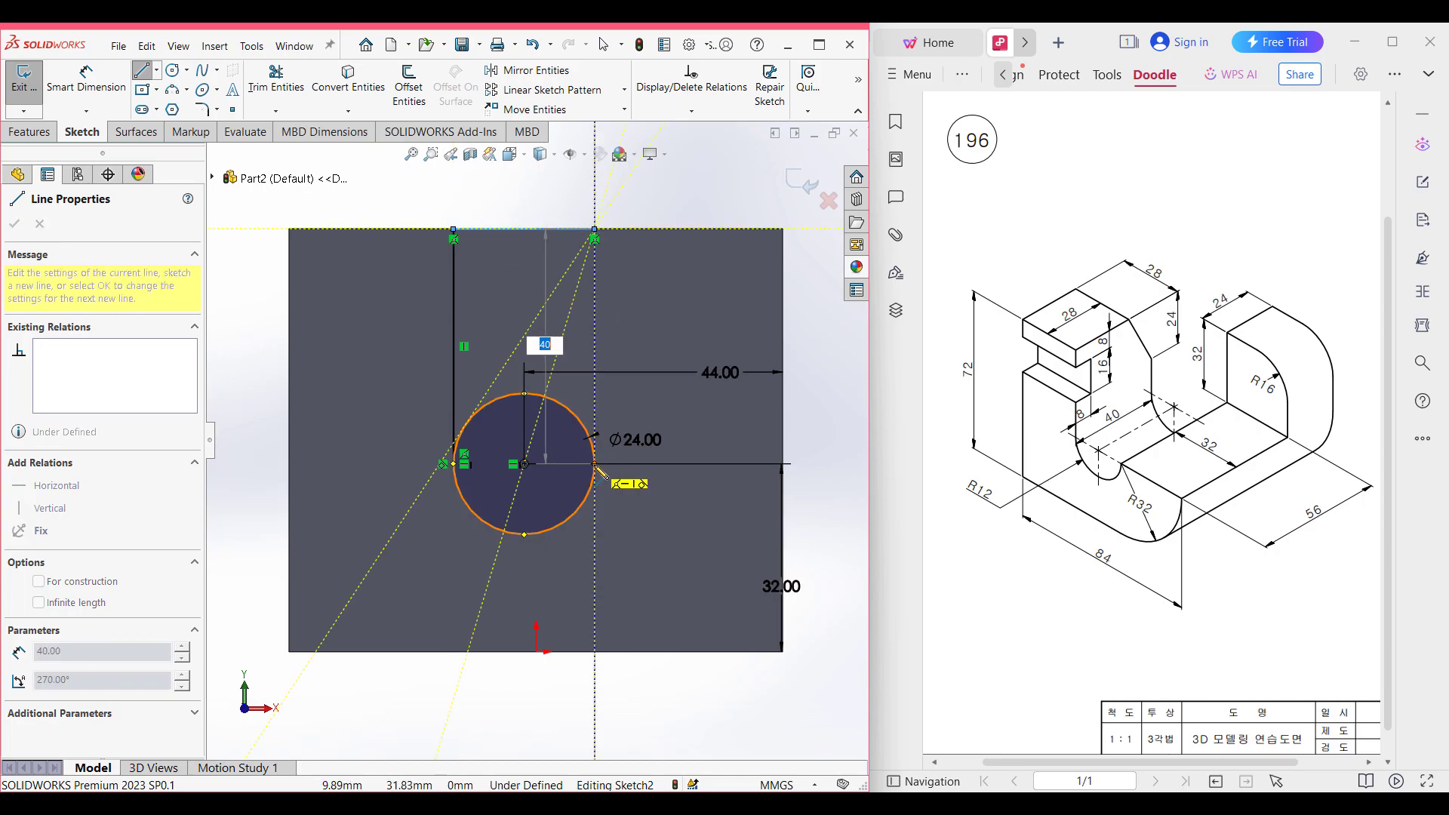
left_click(596, 465)
key("Escape")
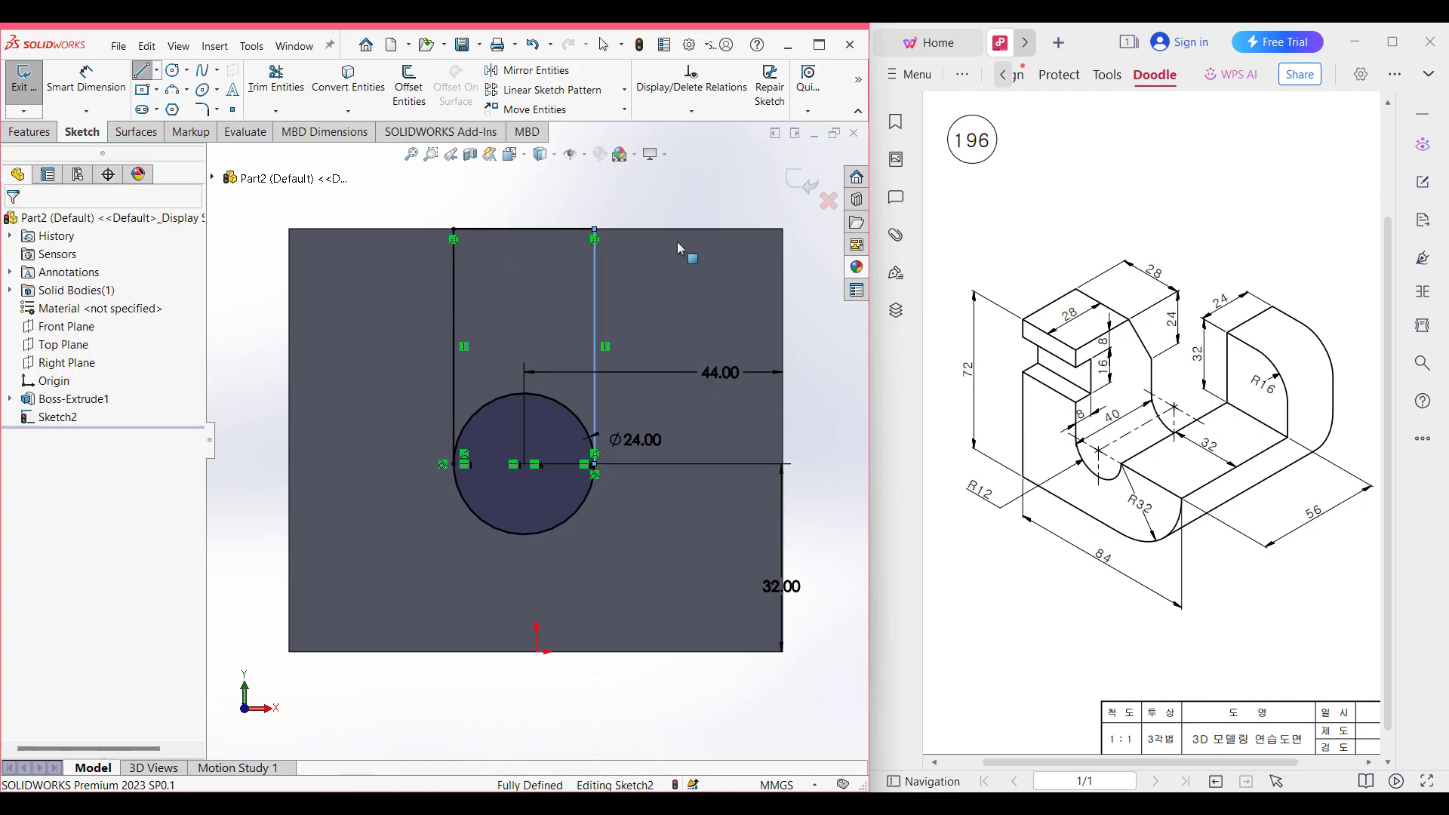
Step: Trim away the circle's upper half to leave a closed U-shaped slot profile
left_click(288, 92)
left_click_drag(489, 376, 497, 411)
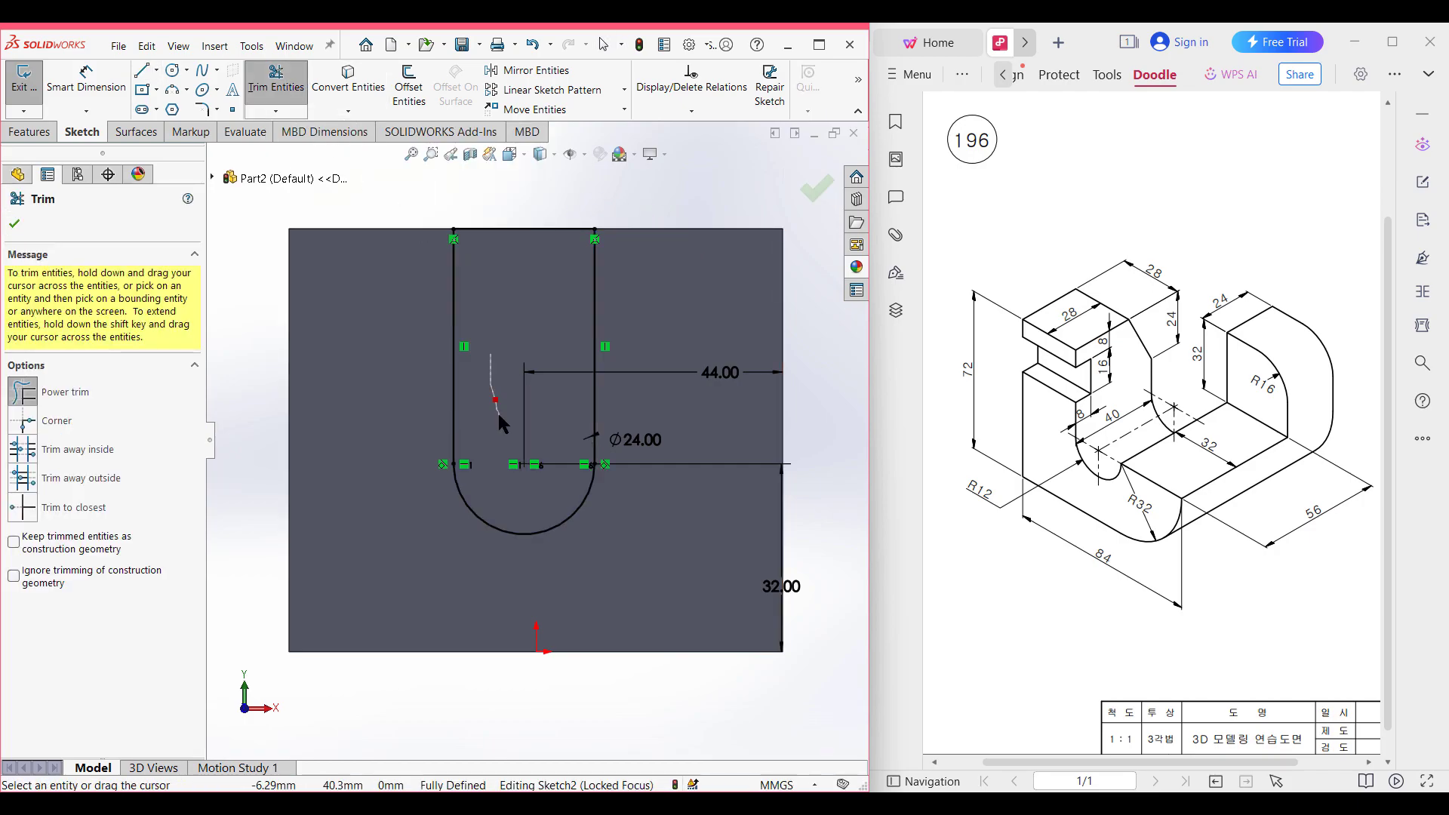
left_click(15, 225)
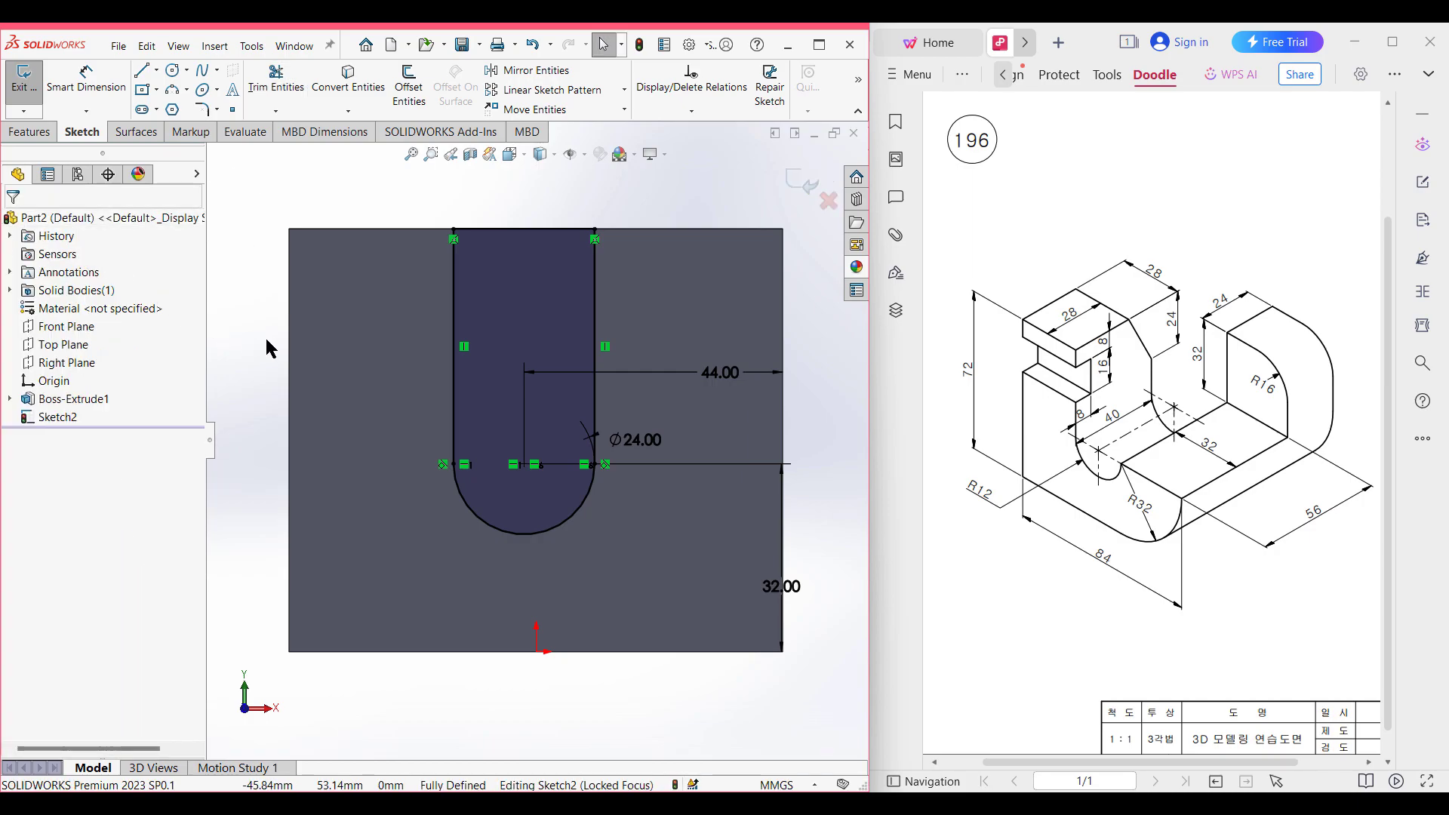
Step: Cut the U-shaped slot profile through the whole block with an Extruded Cut set to Through All
key("ctrl+7")
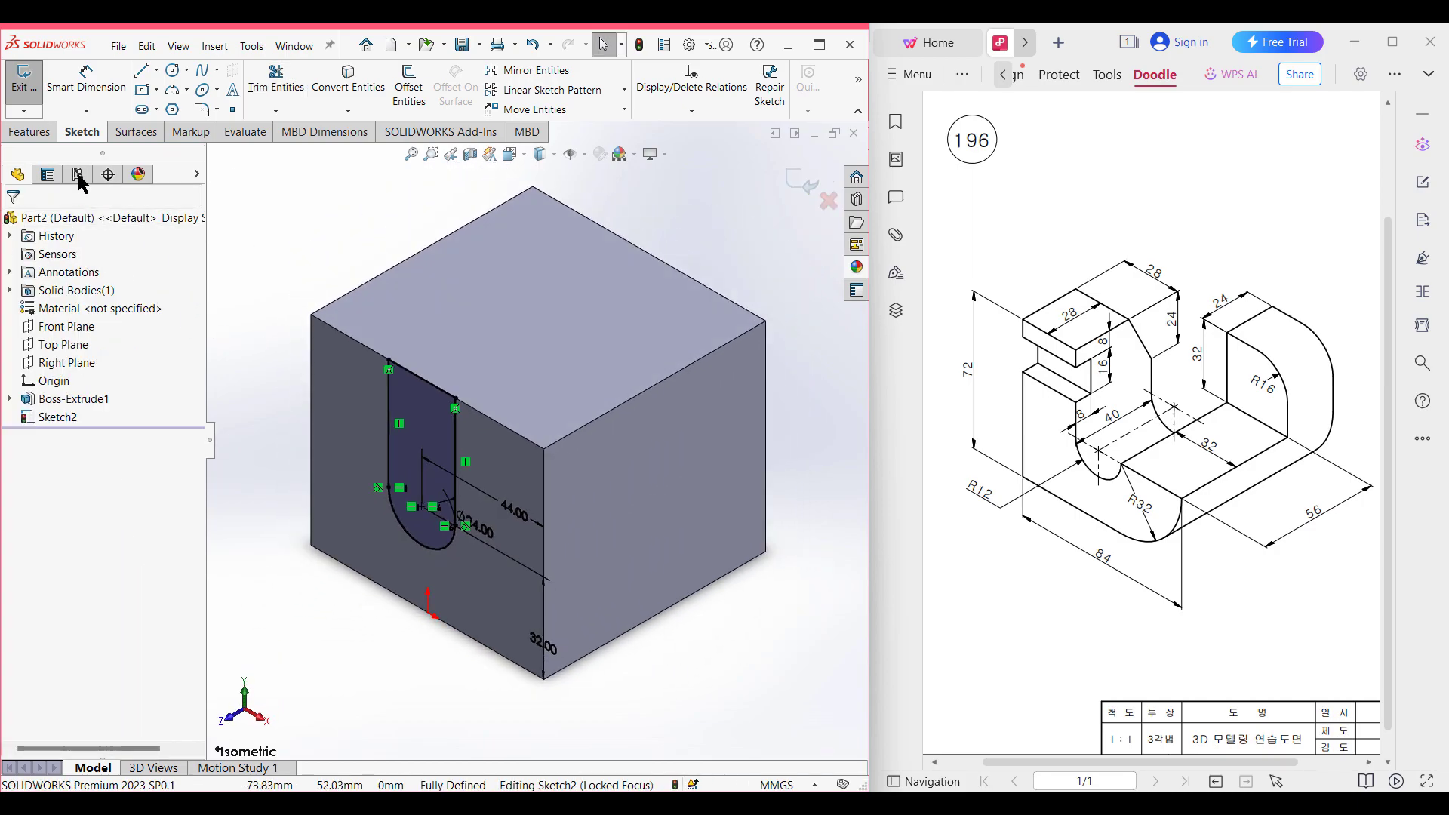
left_click(41, 138)
left_click(261, 87)
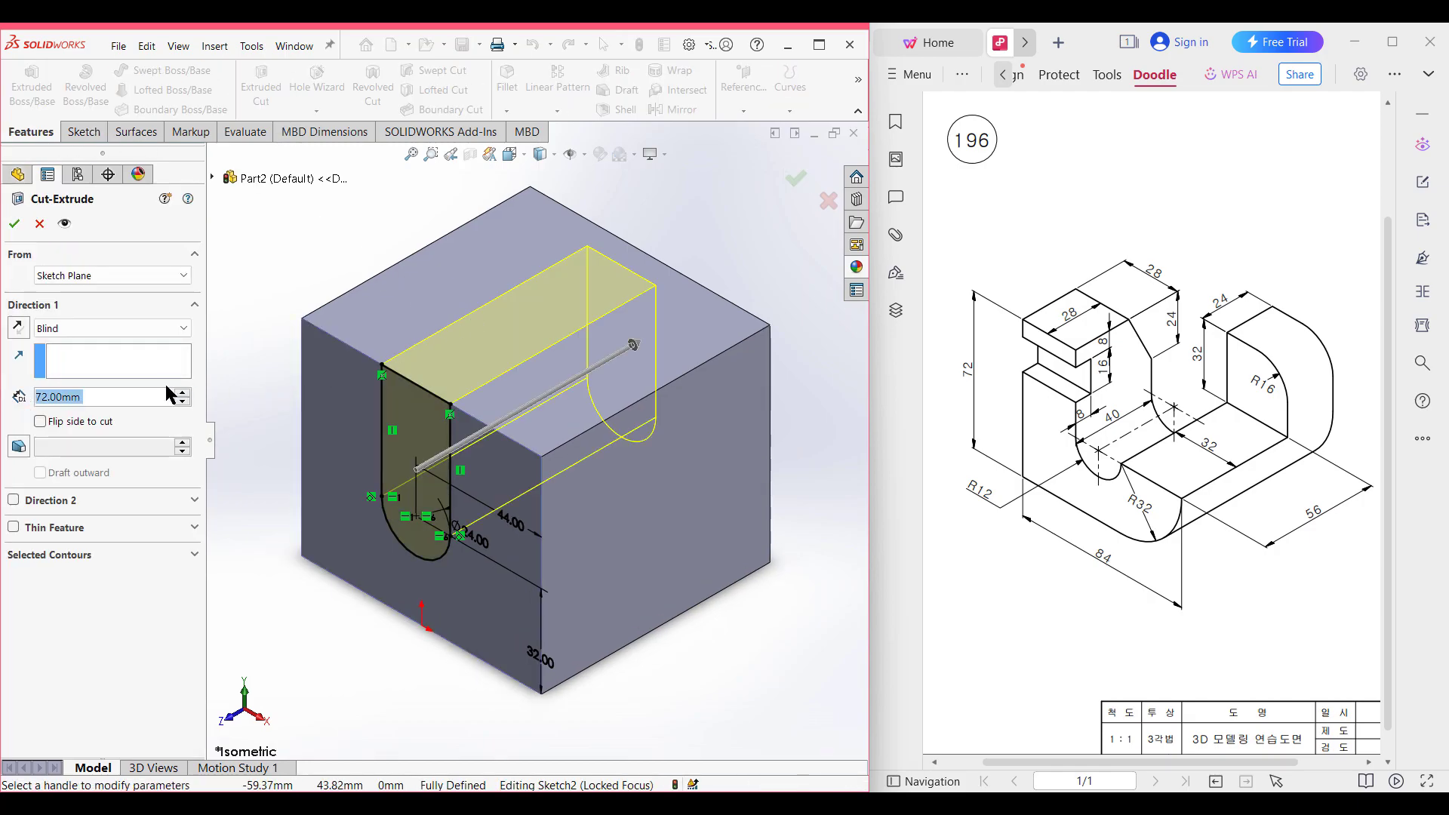
left_click(118, 329)
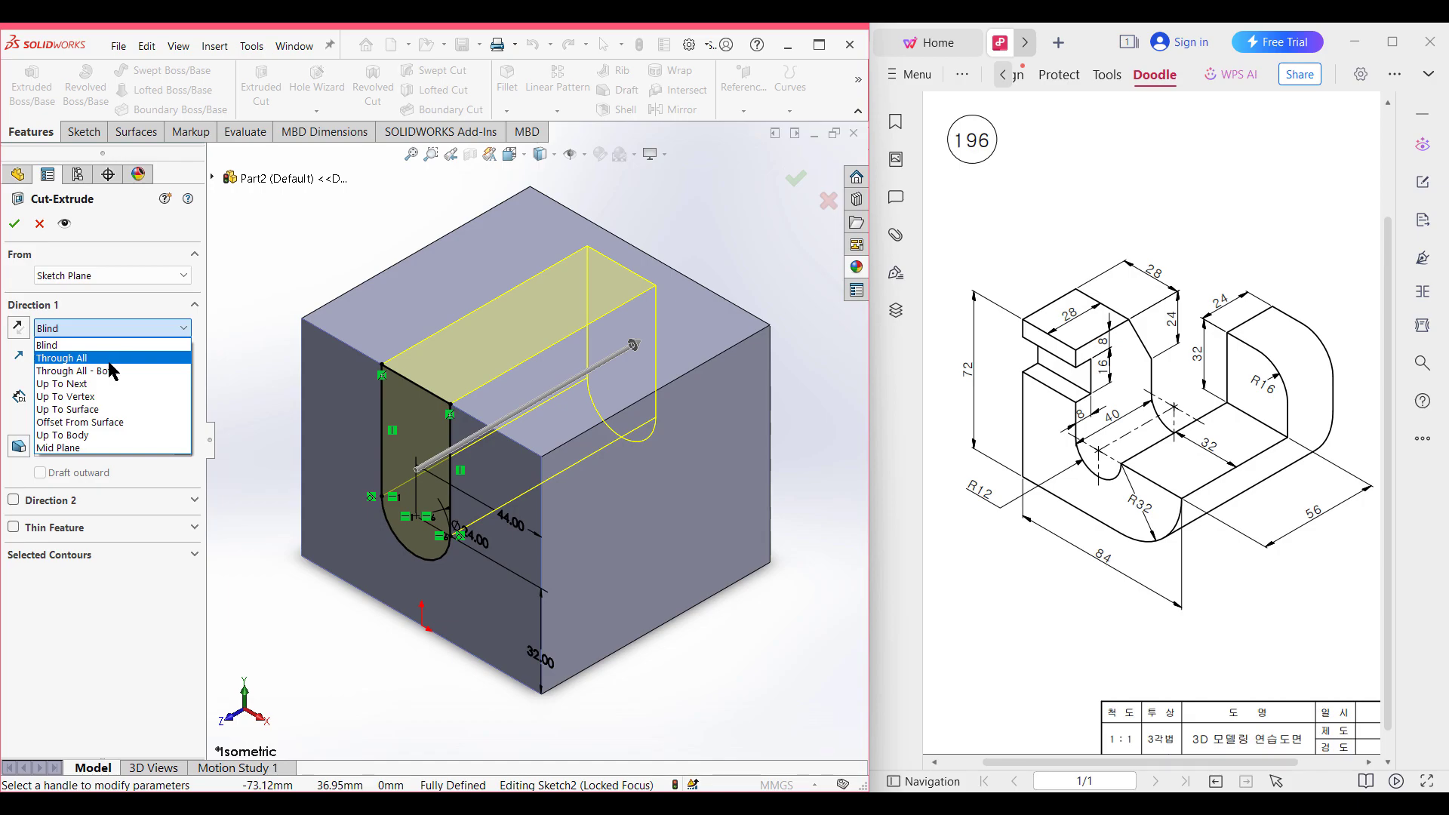
left_click(109, 359)
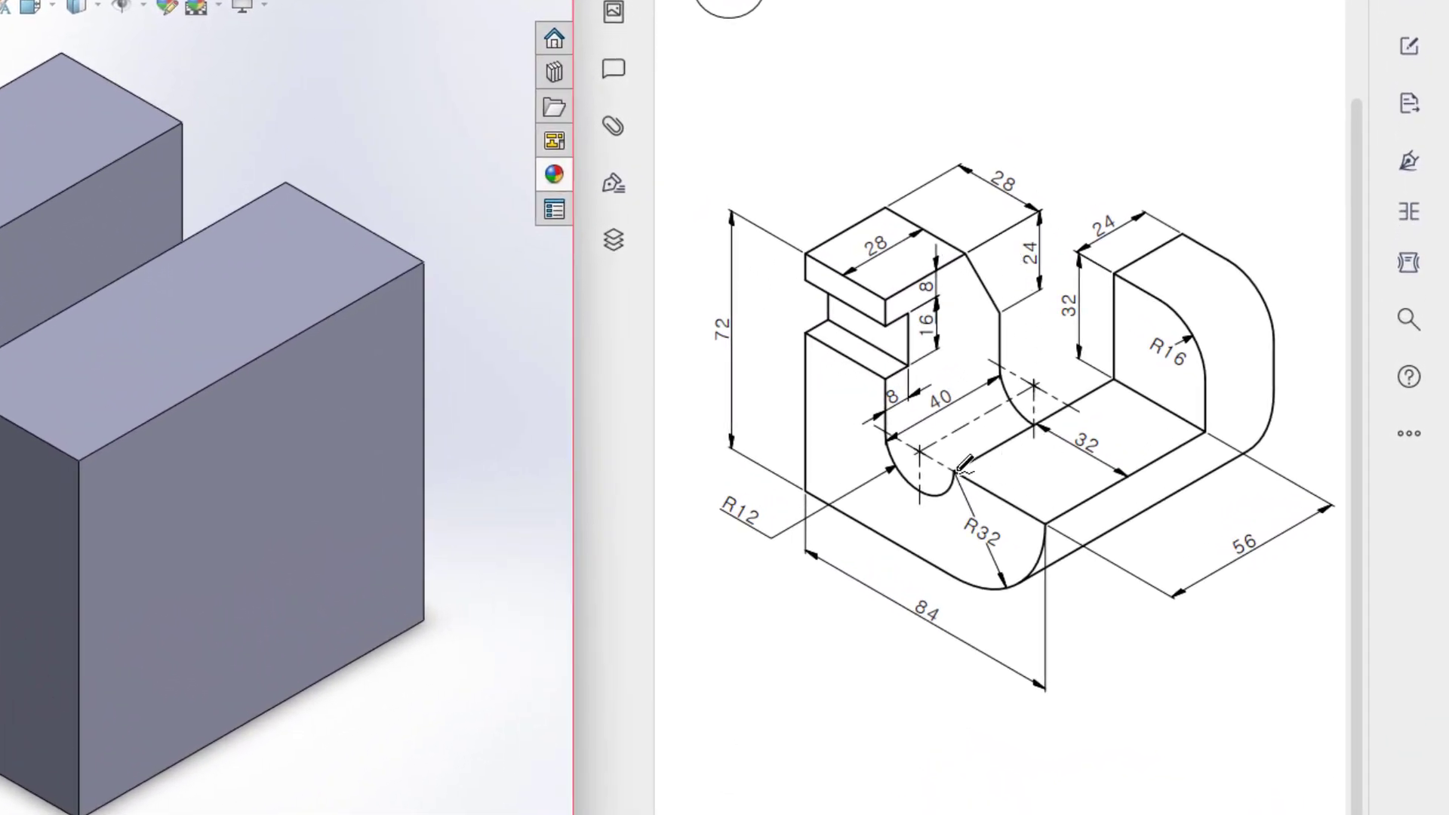
Step: Examine the practice drawing for the profile, direction and depth of the cut beside the U-shaped slot
mouse_move(956, 472)
left_mouse_down()
mouse_move(1044, 523)
mouse_move(1065, 362)
mouse_move(1034, 318)
mouse_move(988, 368)
mouse_move(953, 473)
left_mouse_up()
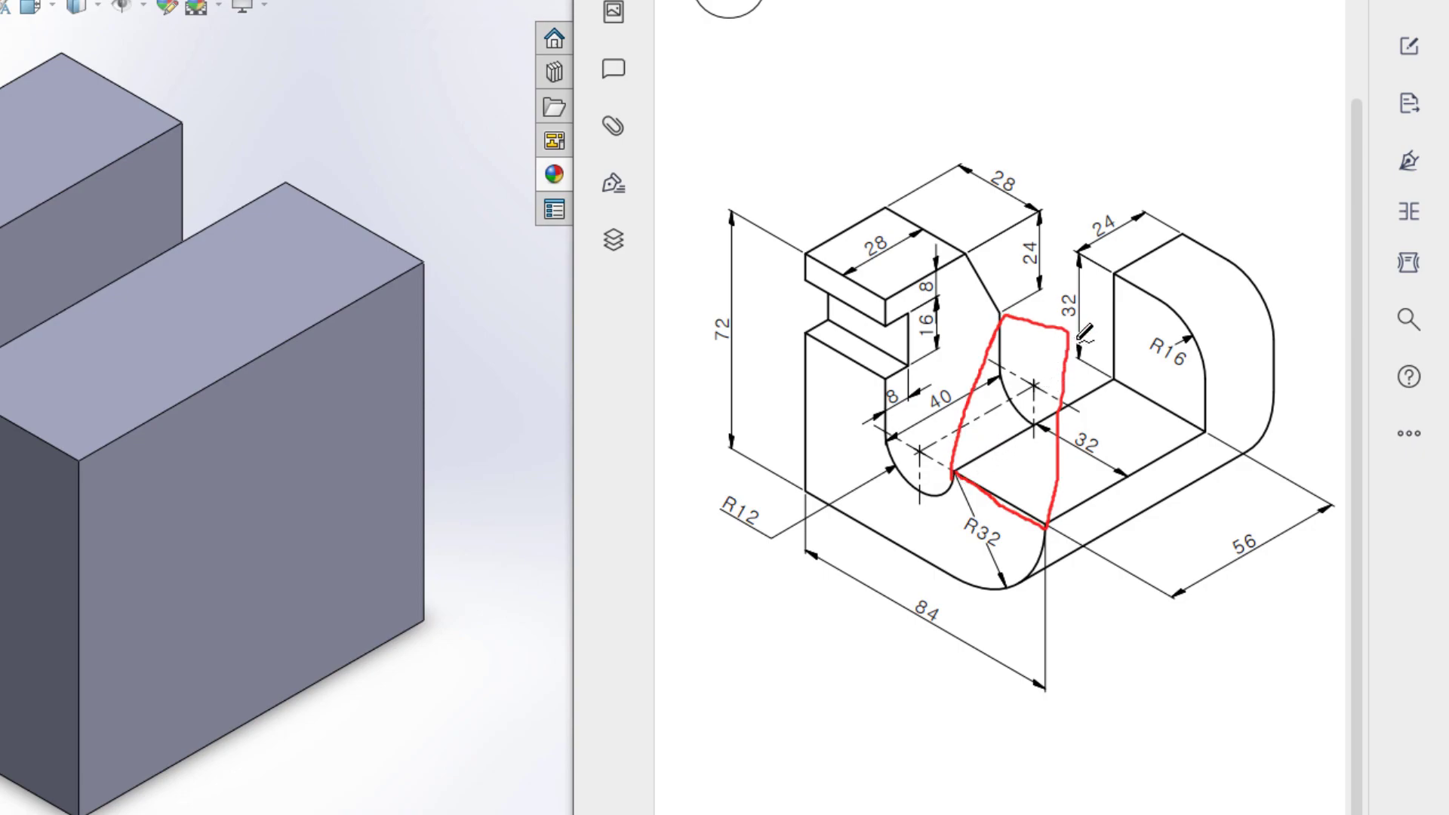
key("ctrl+z")
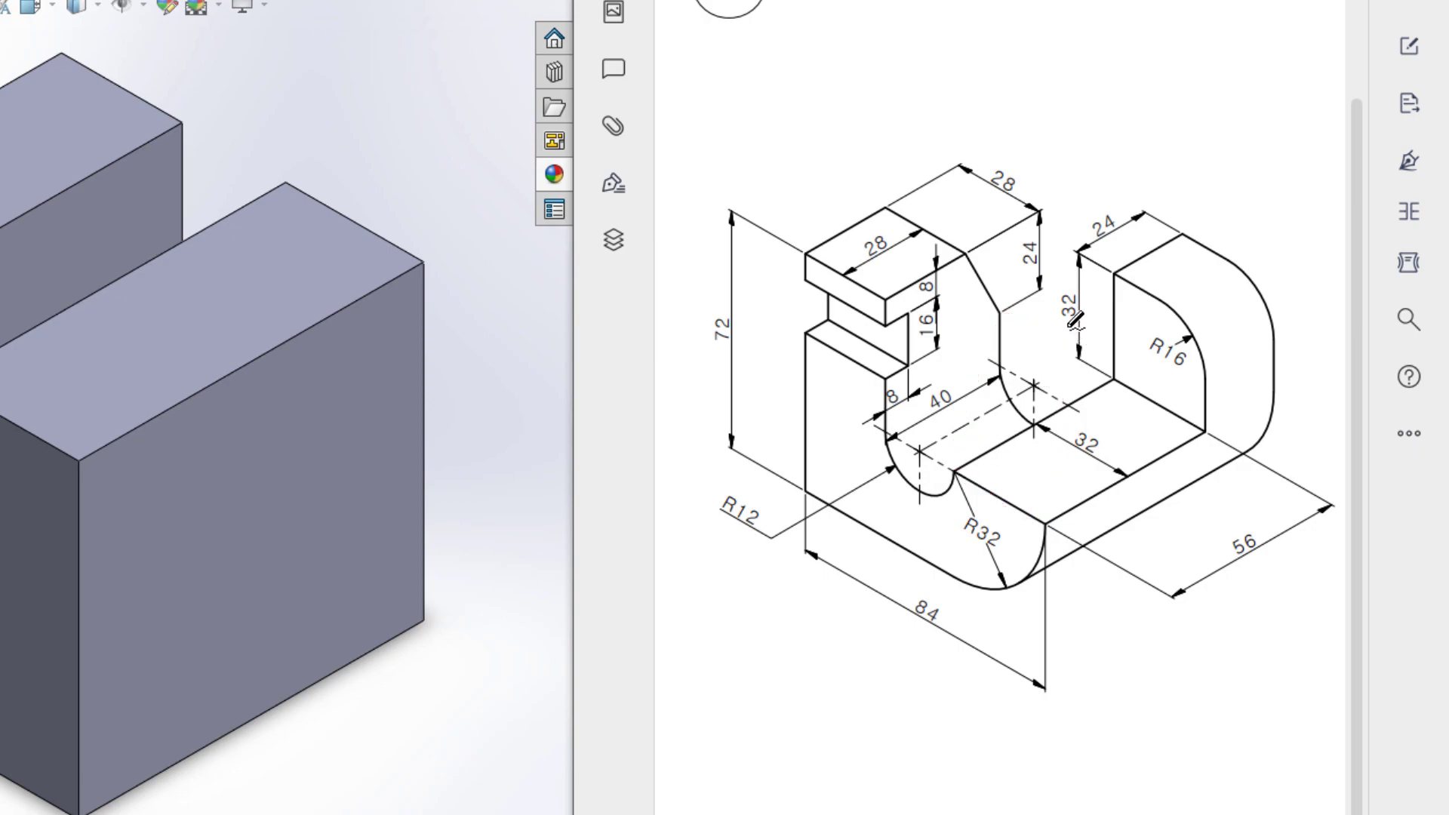
mouse_move(1072, 330)
left_mouse_down()
mouse_move(1042, 533)
mouse_move(968, 474)
left_mouse_up()
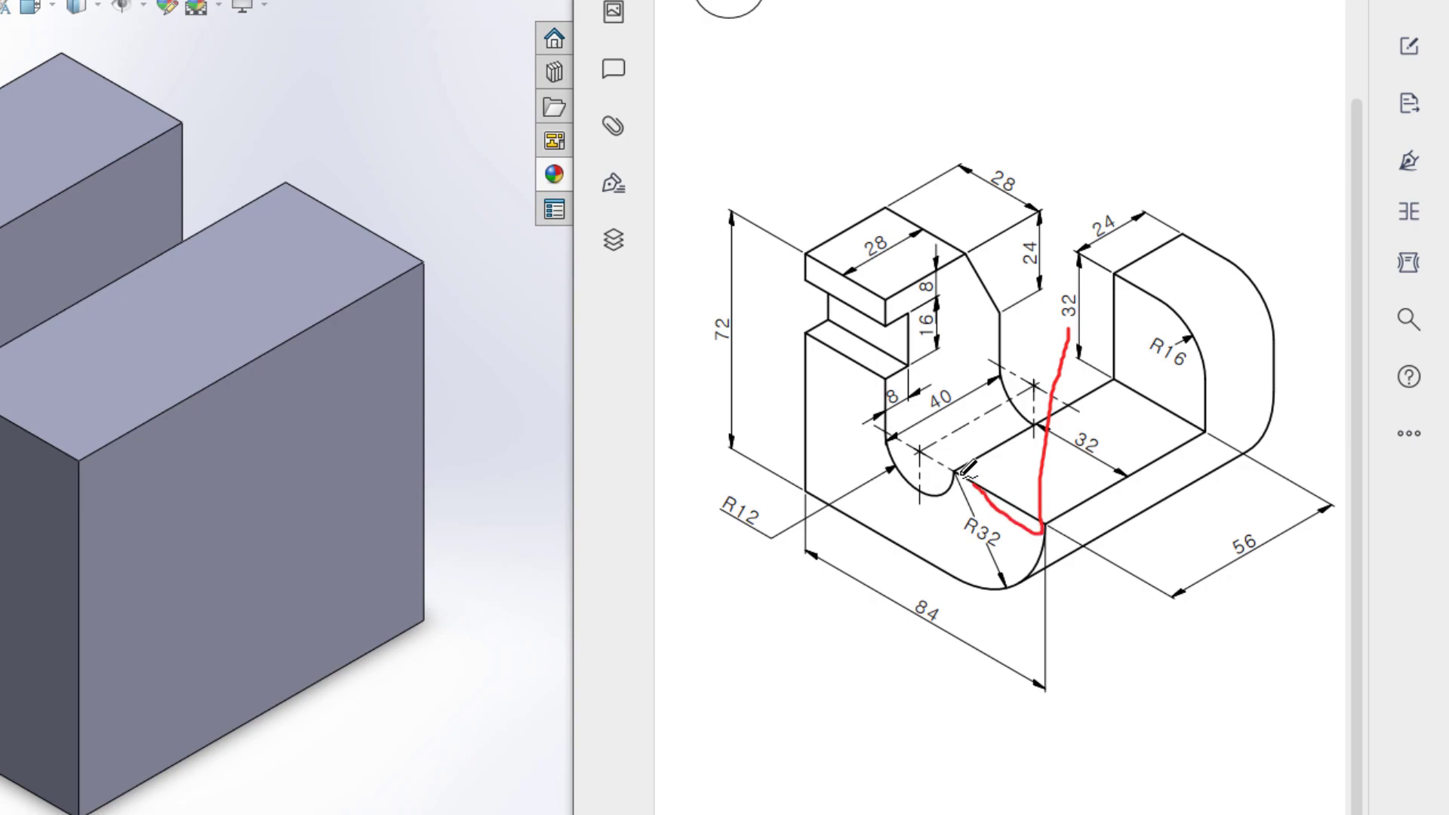
mouse_move(956, 408)
left_mouse_down()
mouse_move(972, 312)
mouse_move(1068, 330)
left_mouse_up()
mouse_move(1061, 488)
left_mouse_down()
mouse_move(1125, 436)
mouse_move(1143, 395)
mouse_move(1148, 424)
left_mouse_up()
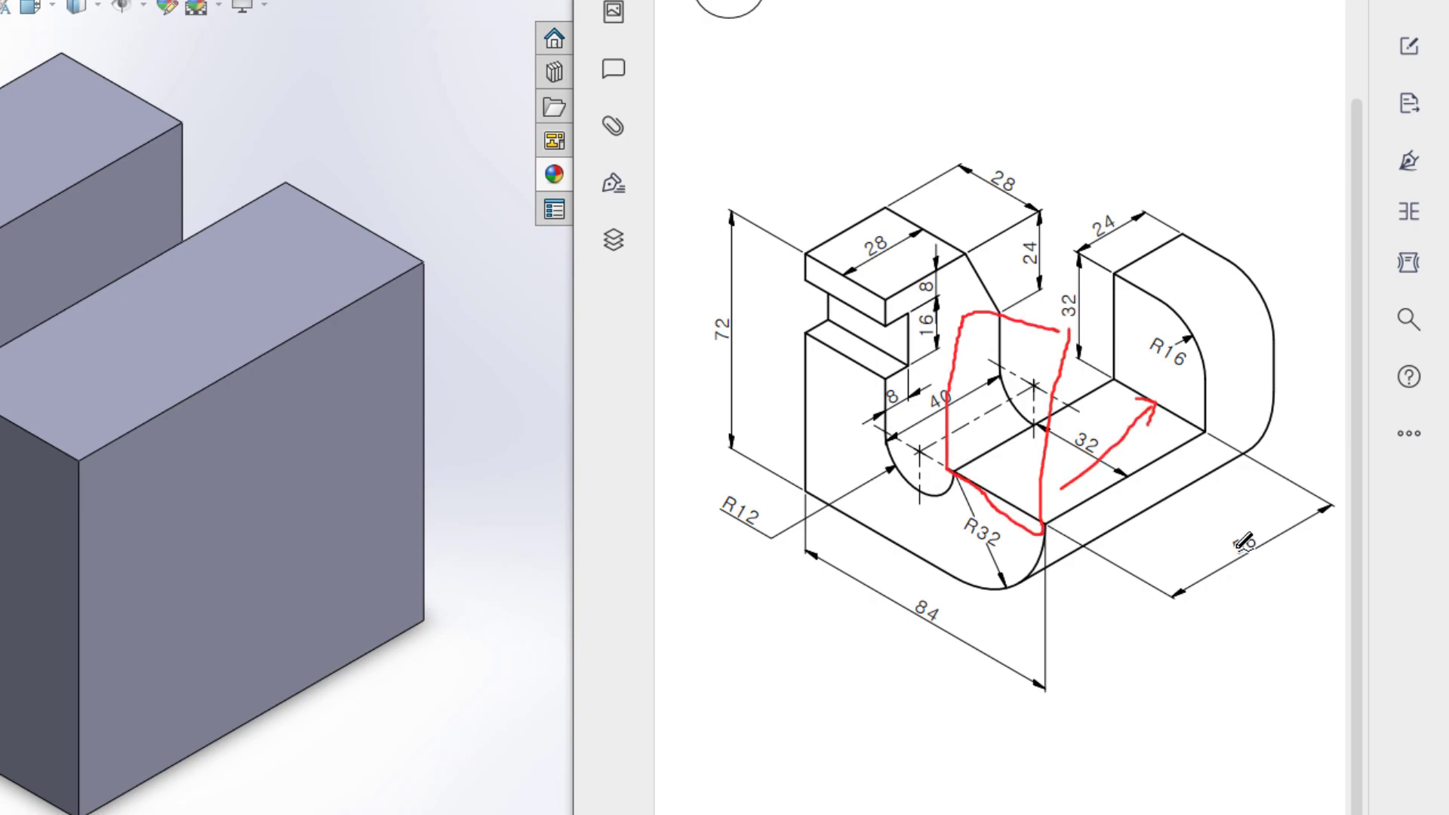
mouse_move(1271, 514)
left_mouse_down()
mouse_move(1257, 582)
mouse_move(1255, 522)
left_mouse_up()
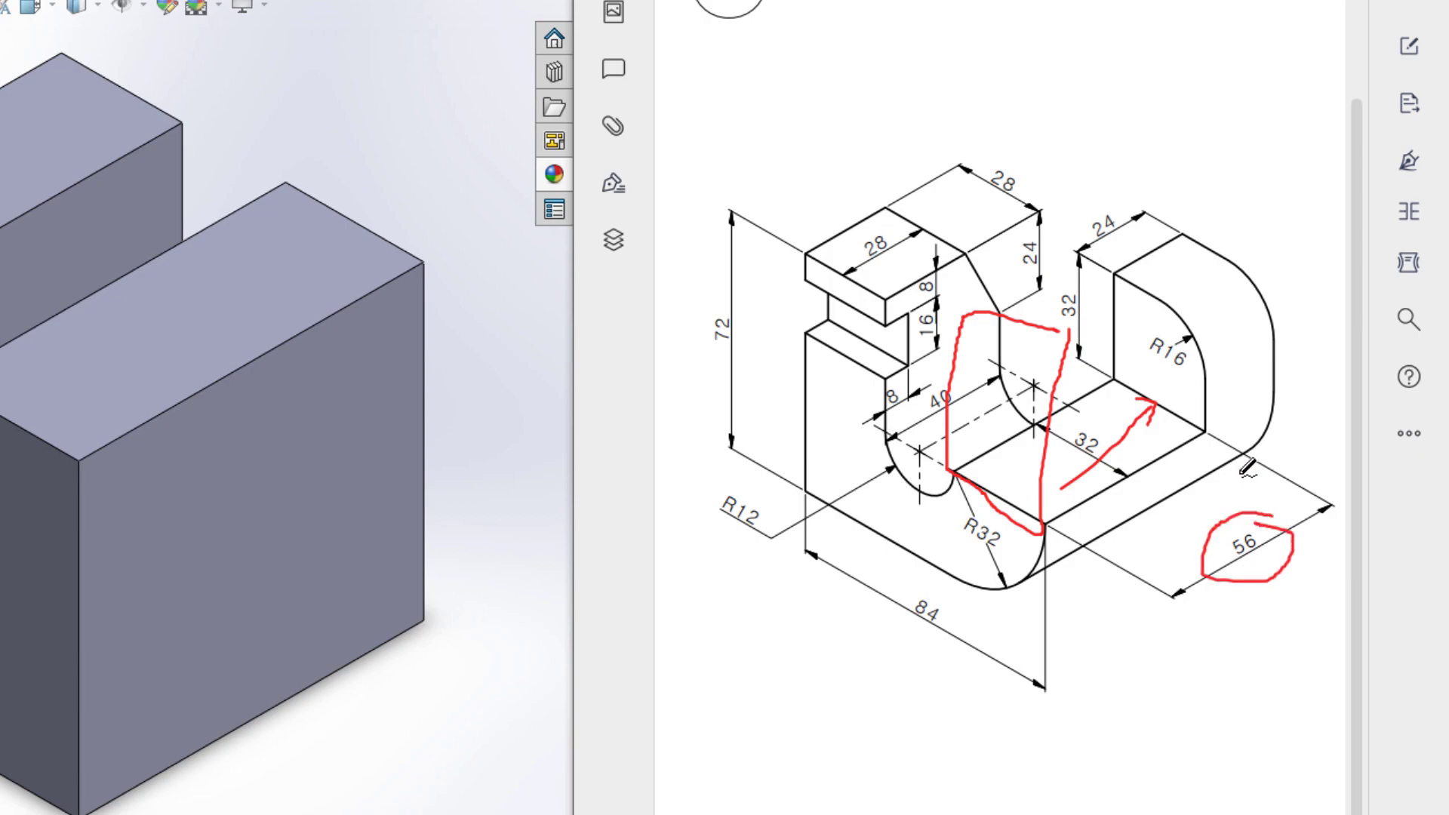
Step: Examine the drawing for the height of the rear upright and the material above it, clearing all temporary markings
mouse_move(1129, 388)
left_mouse_down()
mouse_move(1138, 291)
mouse_move(1127, 362)
mouse_move(1125, 332)
mouse_move(1055, 325)
mouse_move(1089, 321)
mouse_move(1068, 289)
left_mouse_up()
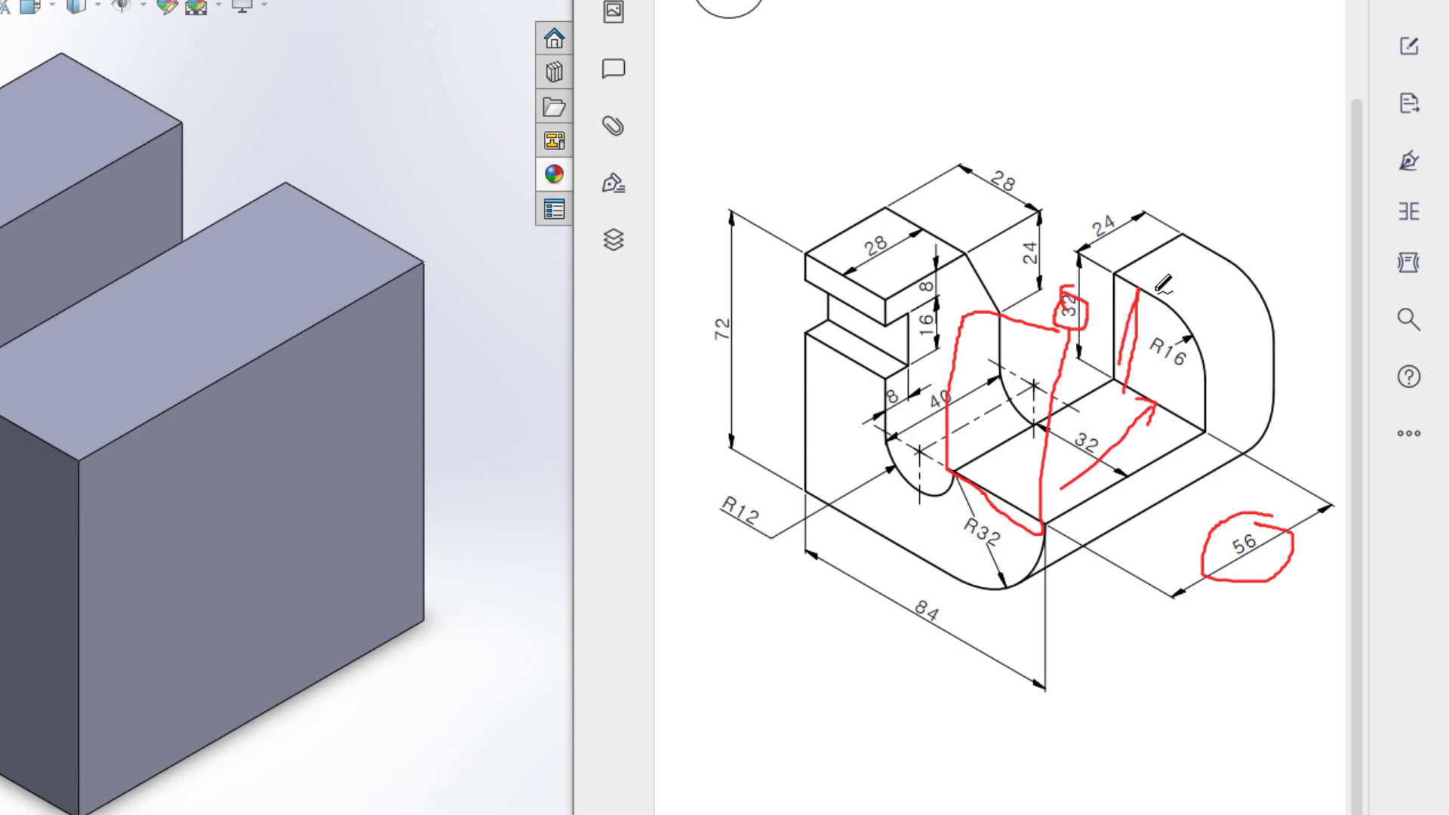
mouse_move(1118, 273)
left_mouse_down()
mouse_move(1175, 303)
mouse_move(1195, 288)
mouse_move(1136, 206)
mouse_move(1114, 278)
left_mouse_up()
left_click_drag(1185, 315, 1162, 408)
left_click_drag(1048, 291, 1025, 323)
mouse_move(1172, 278)
left_mouse_down()
mouse_move(1246, 211)
mouse_move(1234, 239)
left_mouse_up()
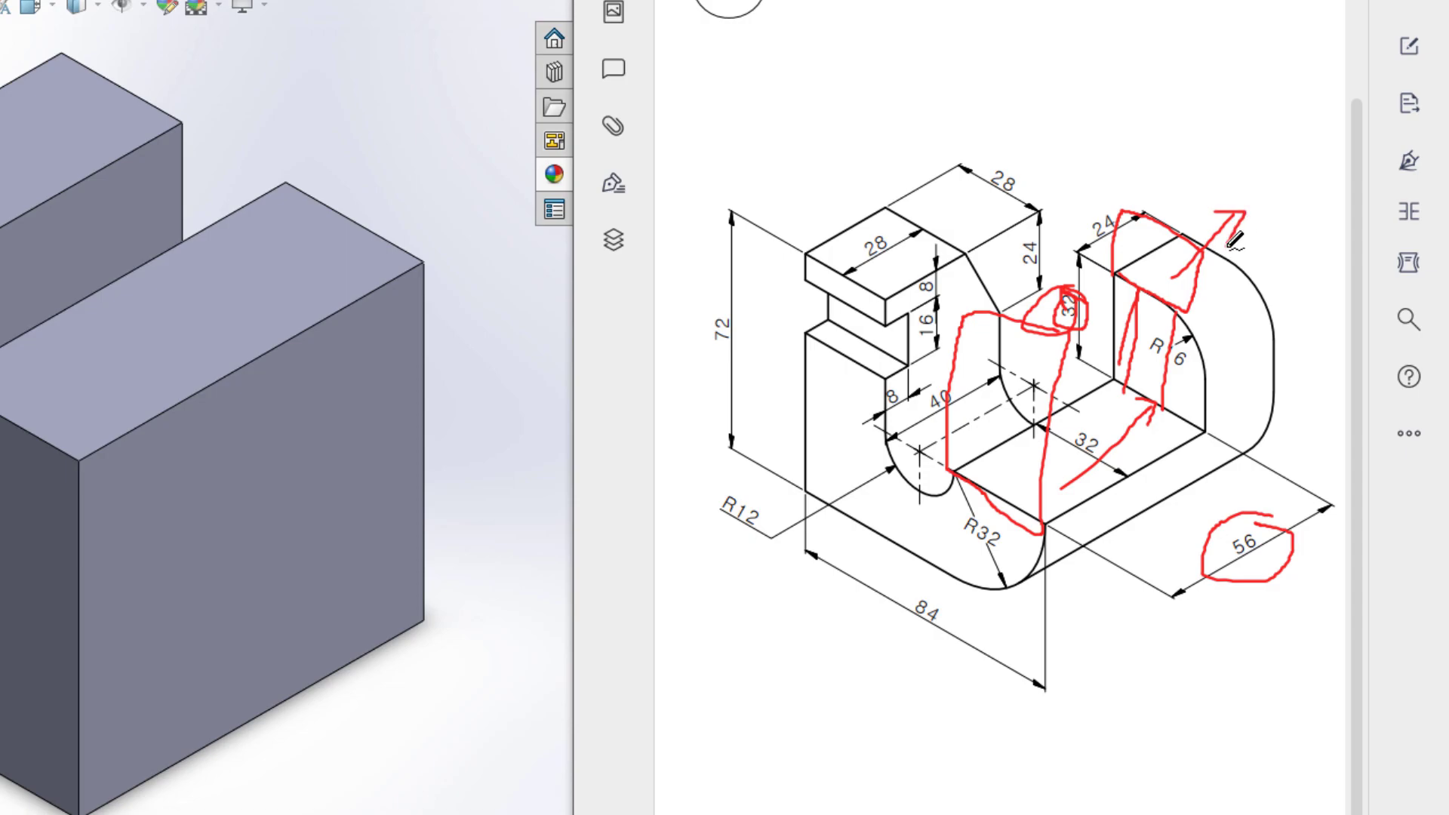
key("ctrl+z")
key("ctrl+z")
key("ctrl+z")
key("ctrl+z")
key("ctrl+z")
key("ctrl+z")
key("ctrl+z")
key("ctrl+z")
key("ctrl+z")
key("ctrl+z")
key("ctrl+z")
key("ctrl+z")
key("ctrl+z")
key("ctrl+z")
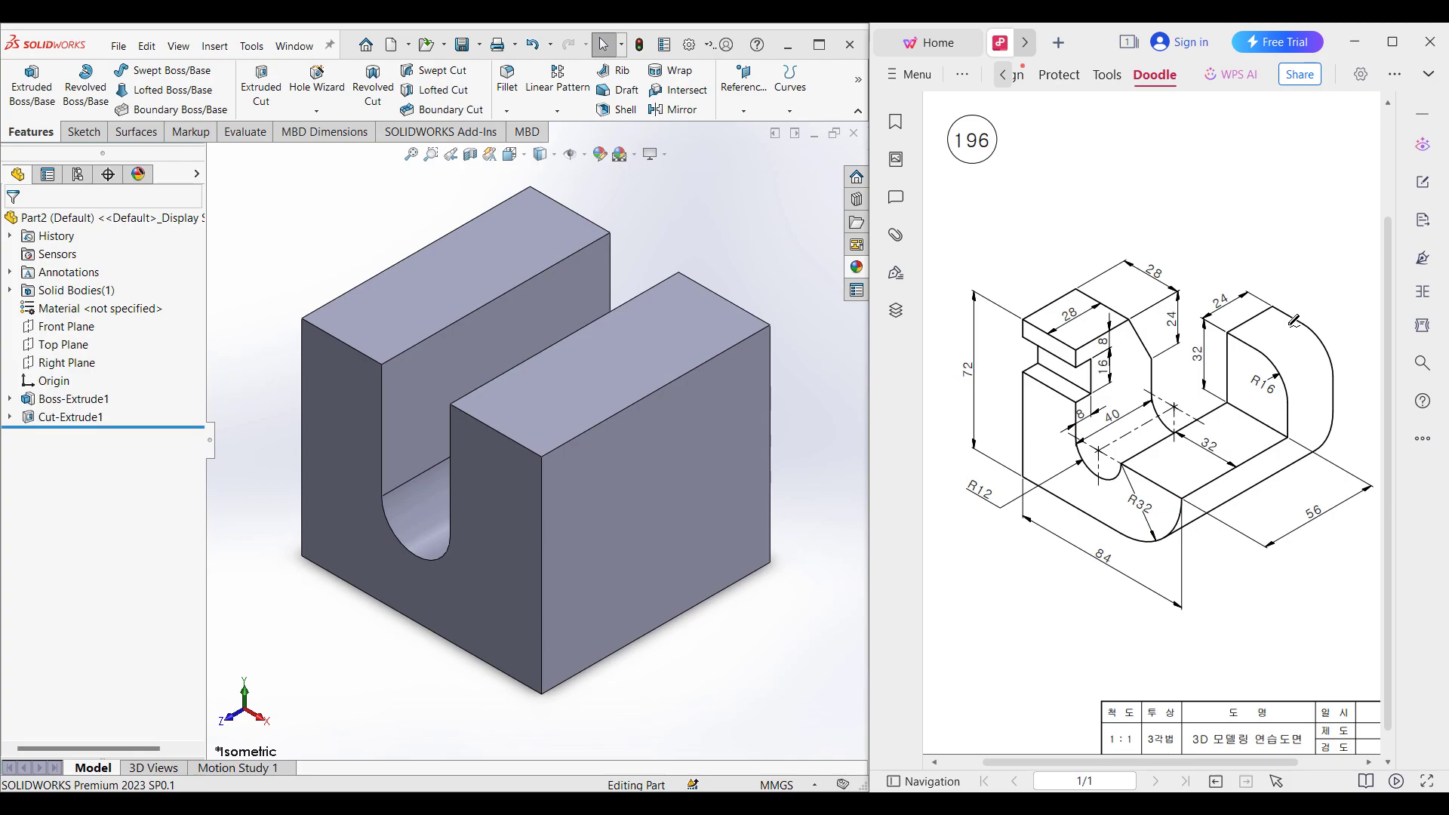
left_click(494, 492)
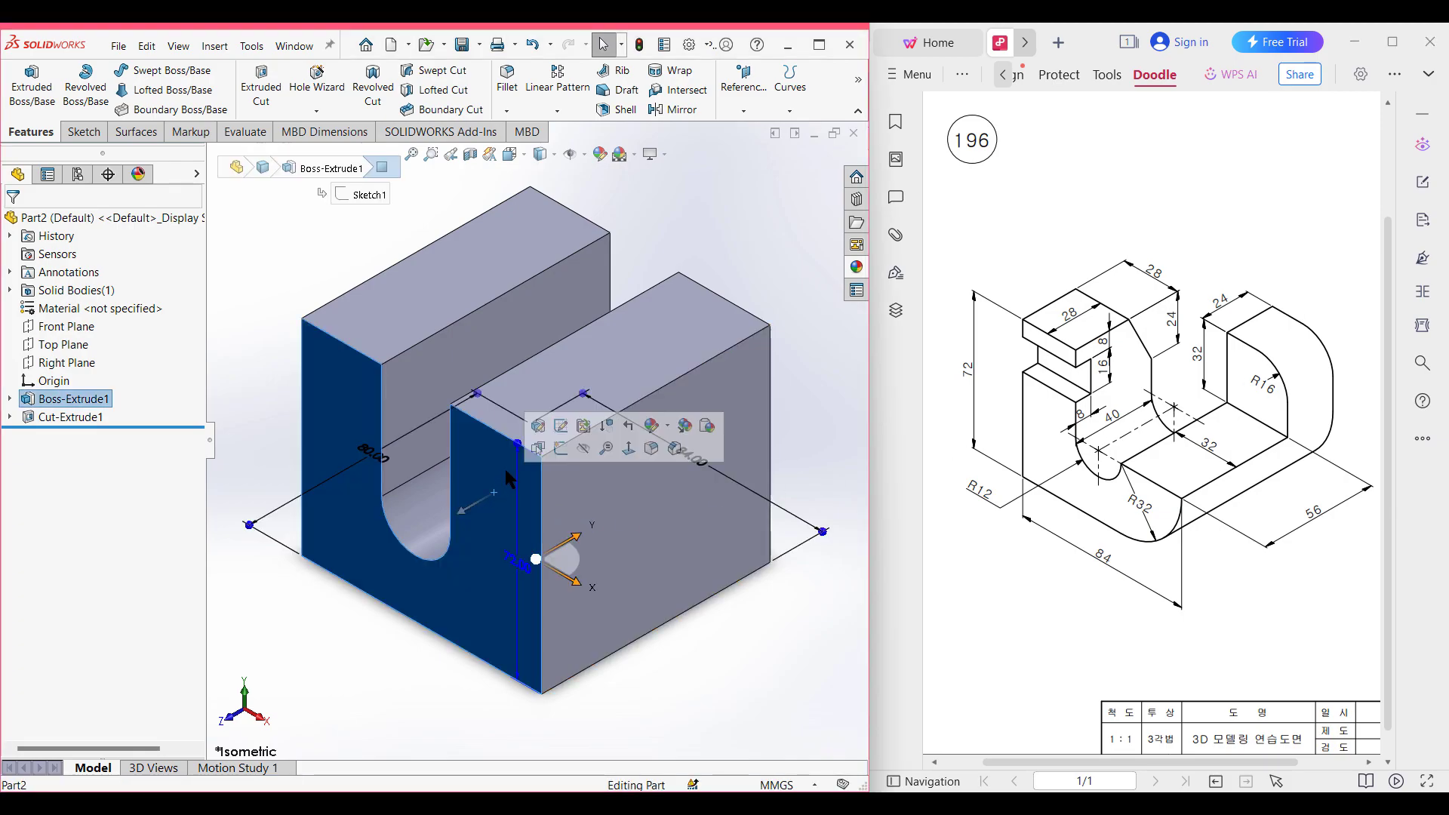
right_click(507, 474)
left_click(549, 445)
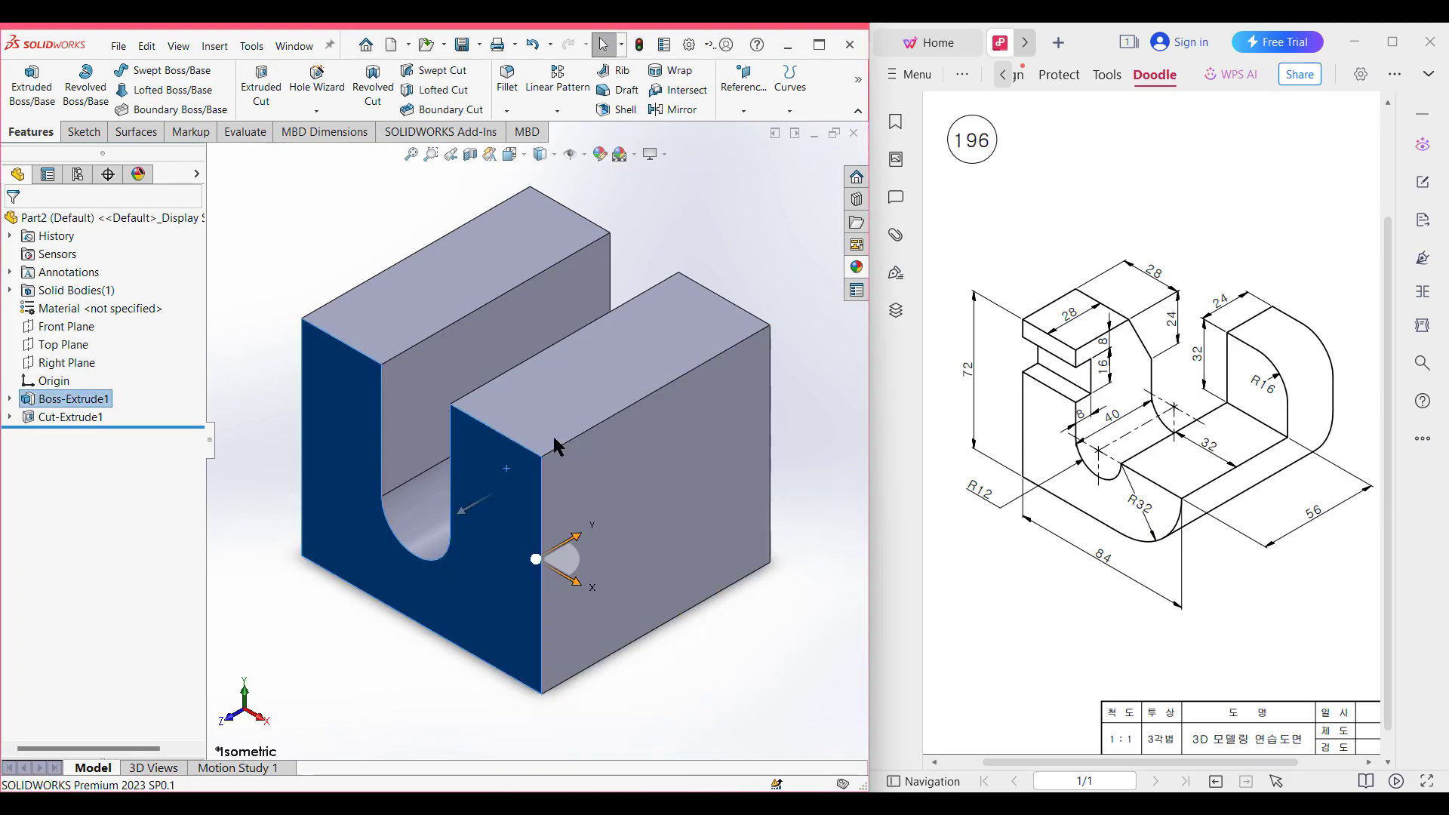
key("ctrl+z")
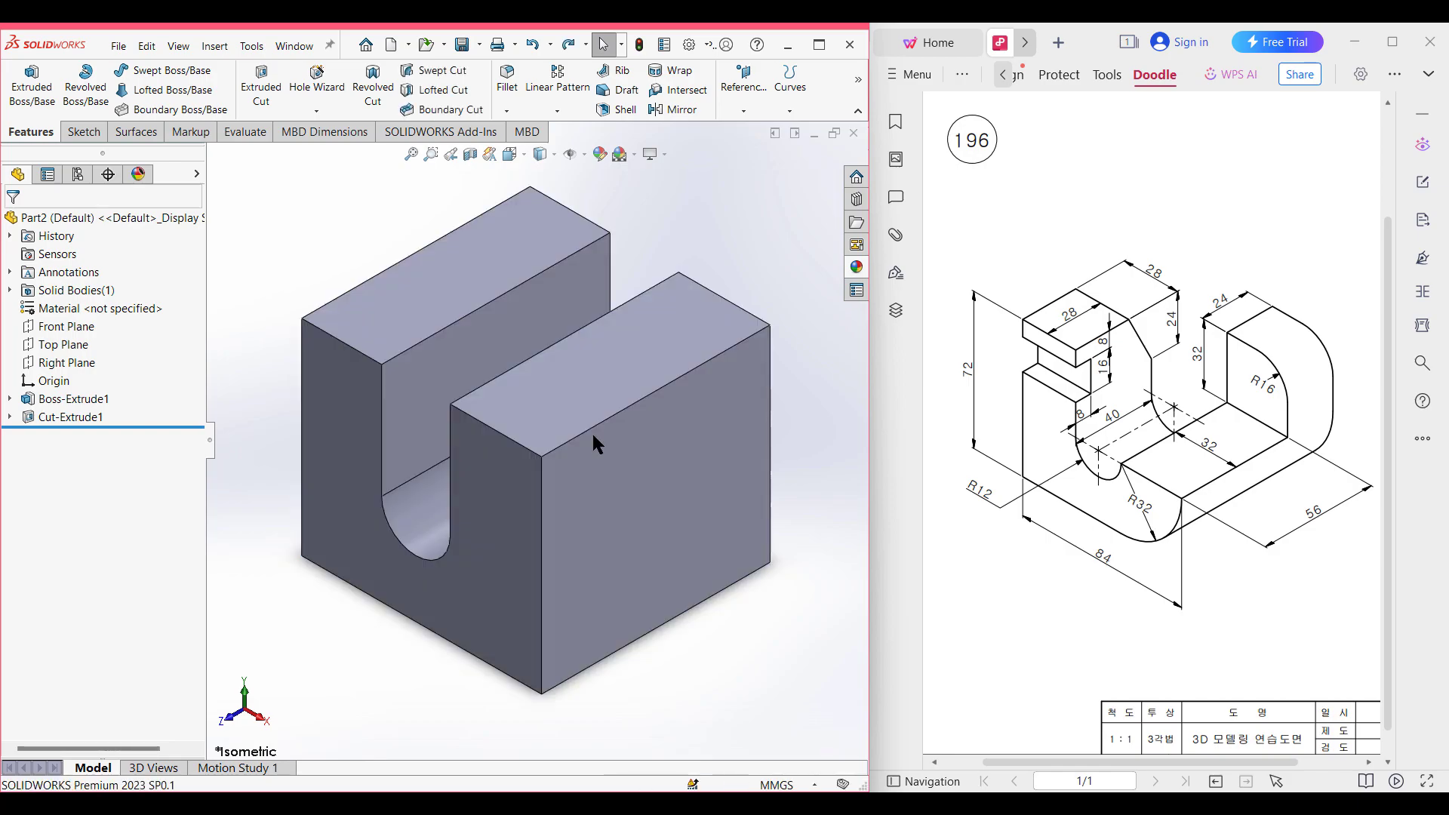
Step: On the block's front face, sketch a 32 x 40 mm corner rectangle from the upper right corner to where the slot's arc begins
left_click(496, 492)
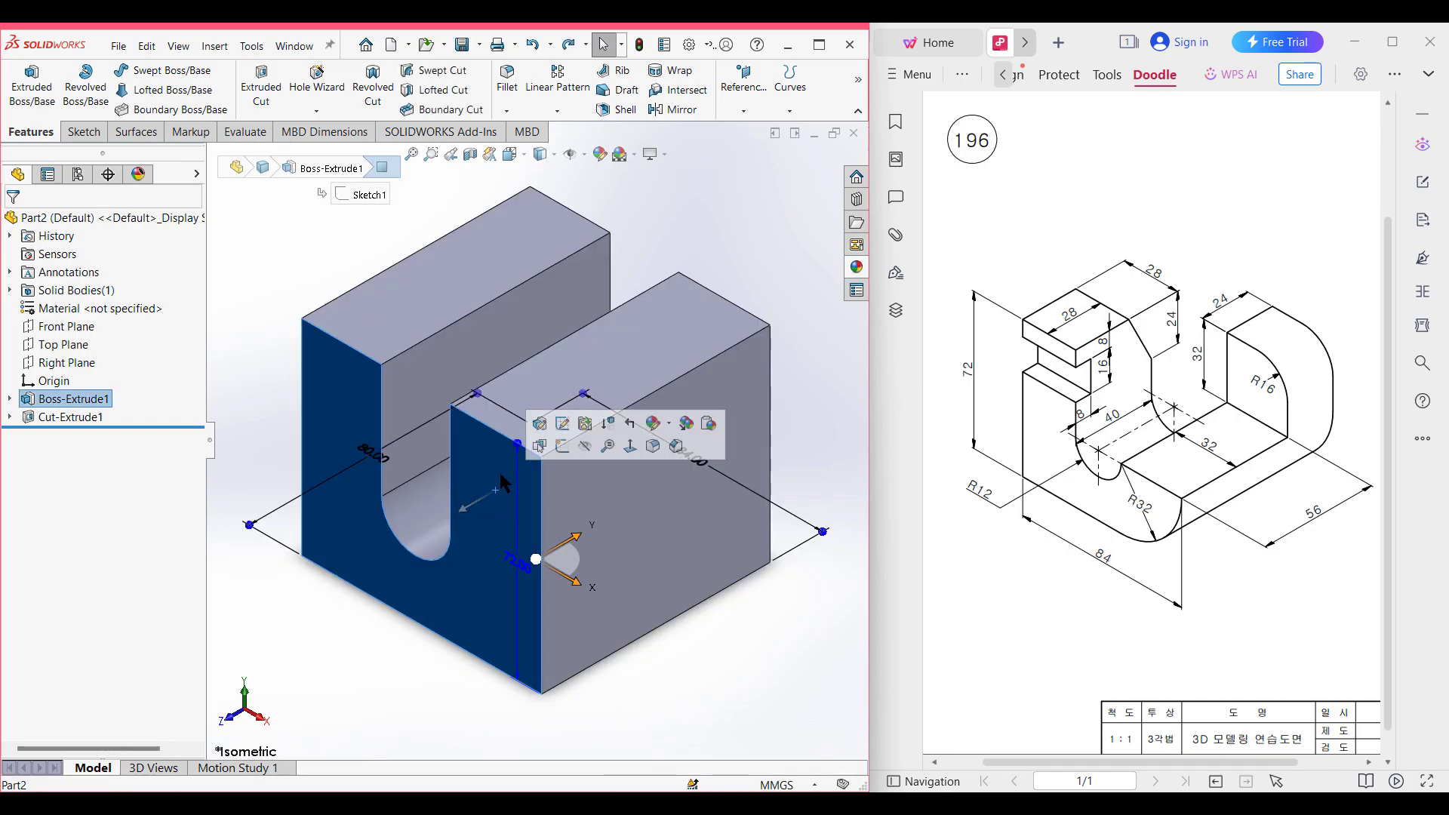
right_click(501, 475)
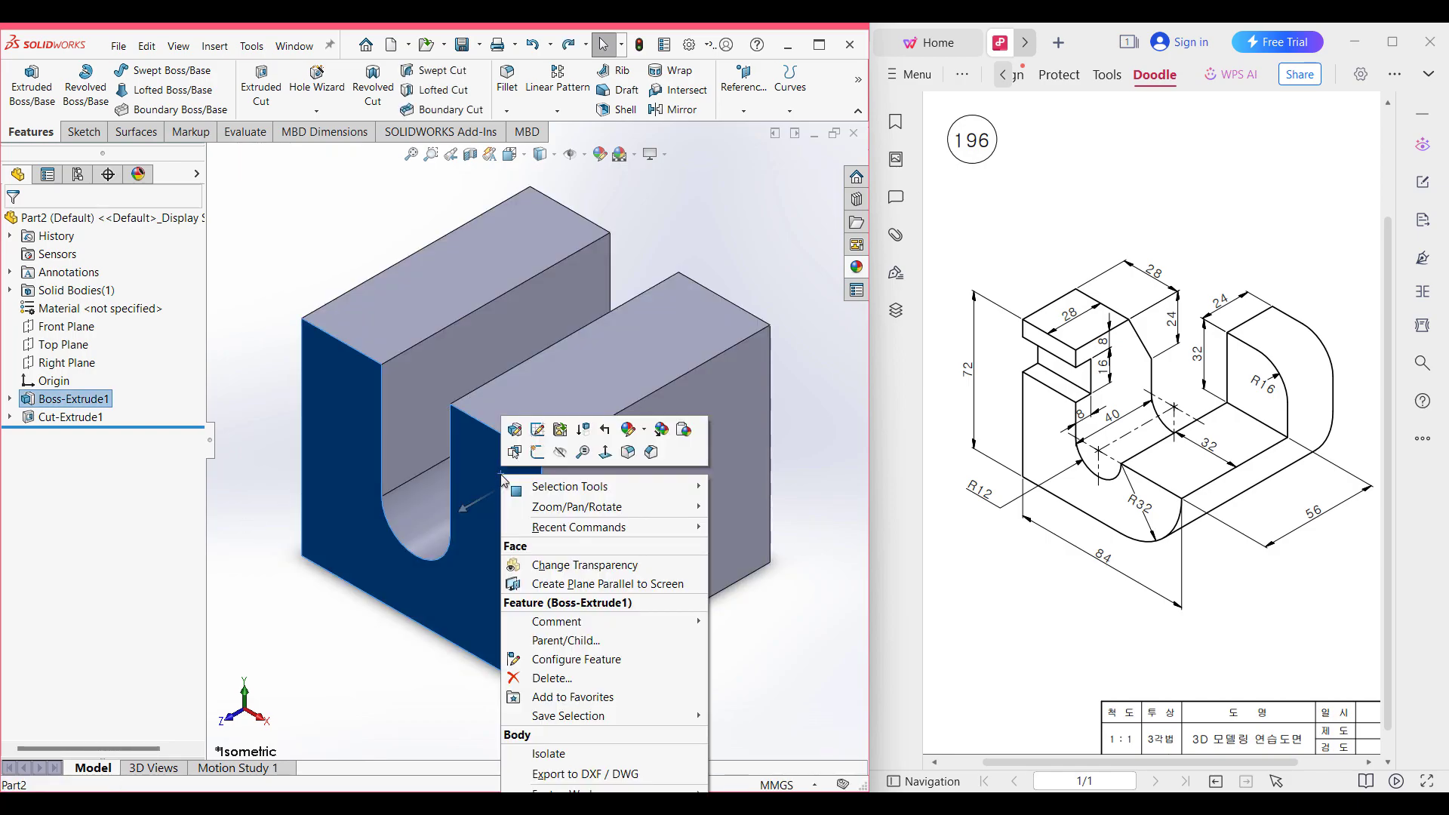
left_click(539, 455)
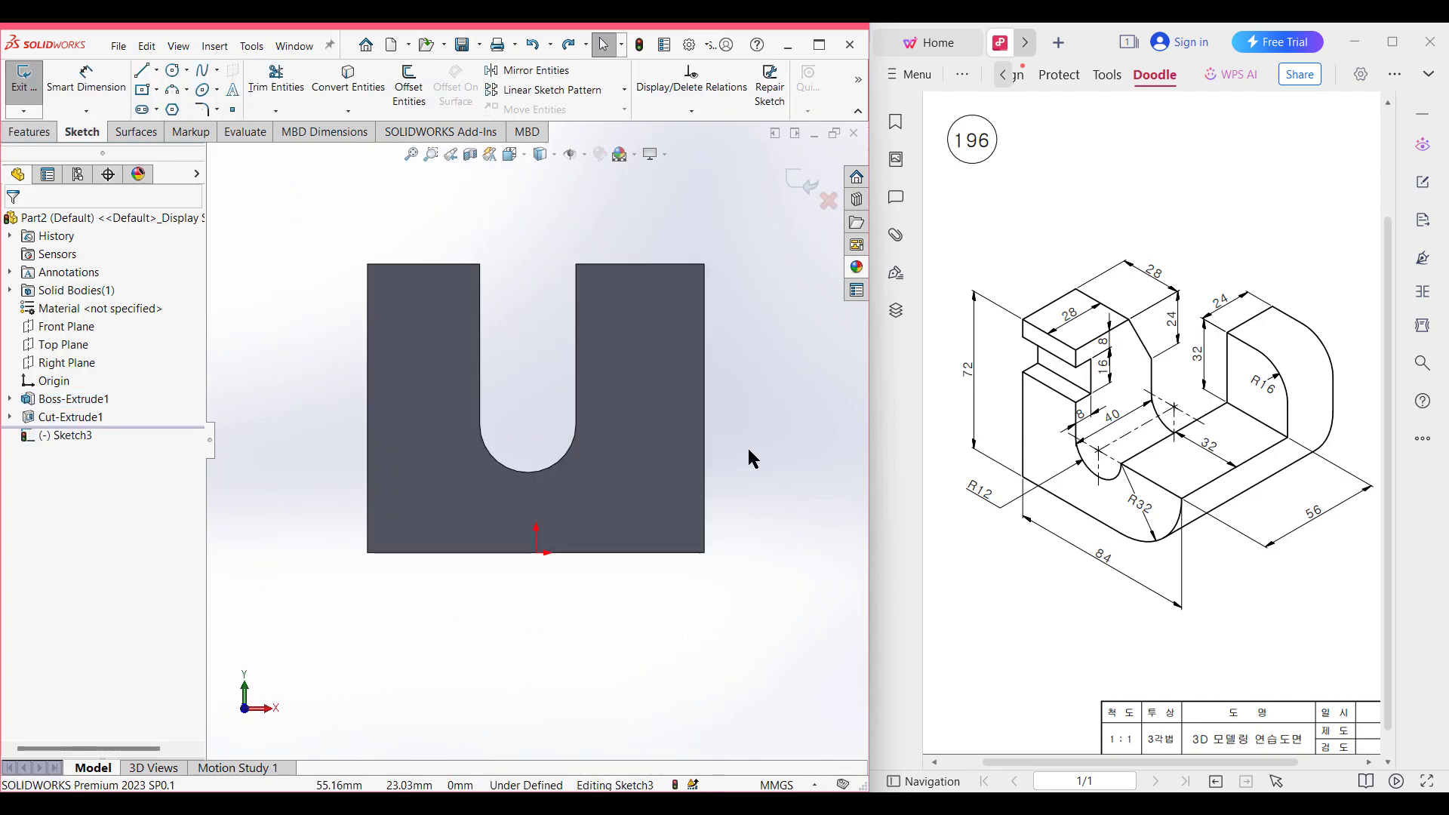
left_click(155, 89)
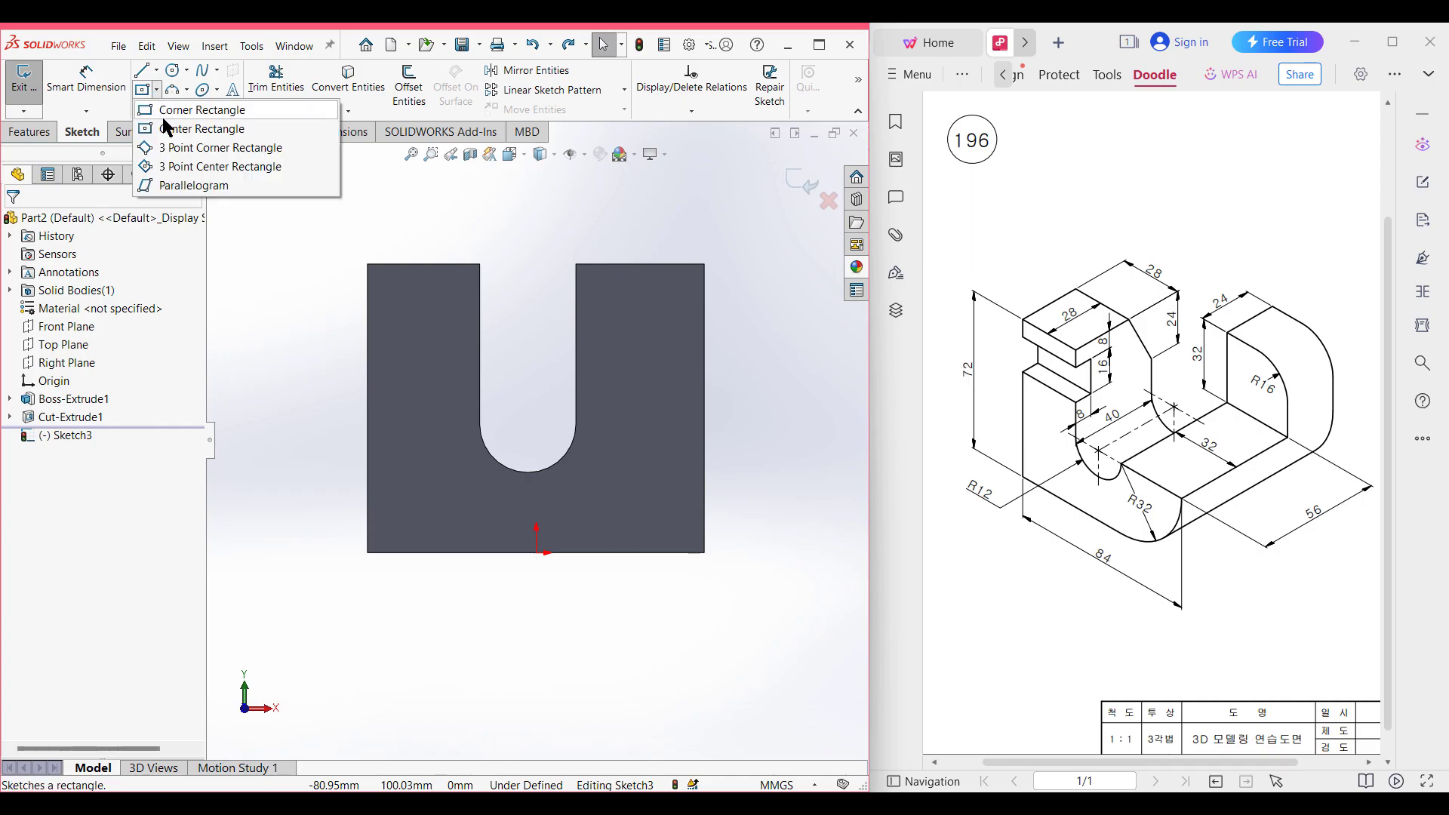
left_click(168, 111)
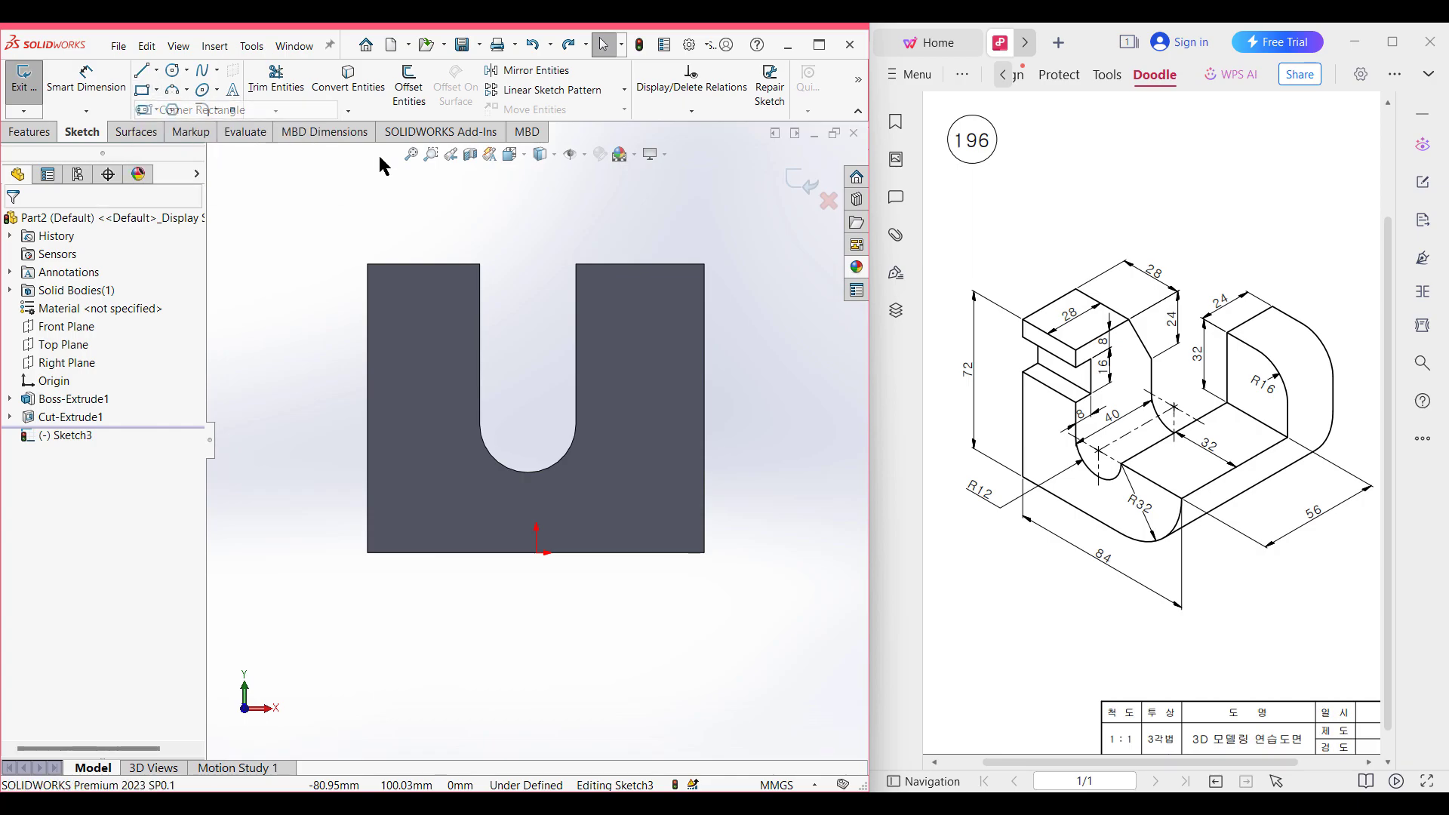
left_click(705, 264)
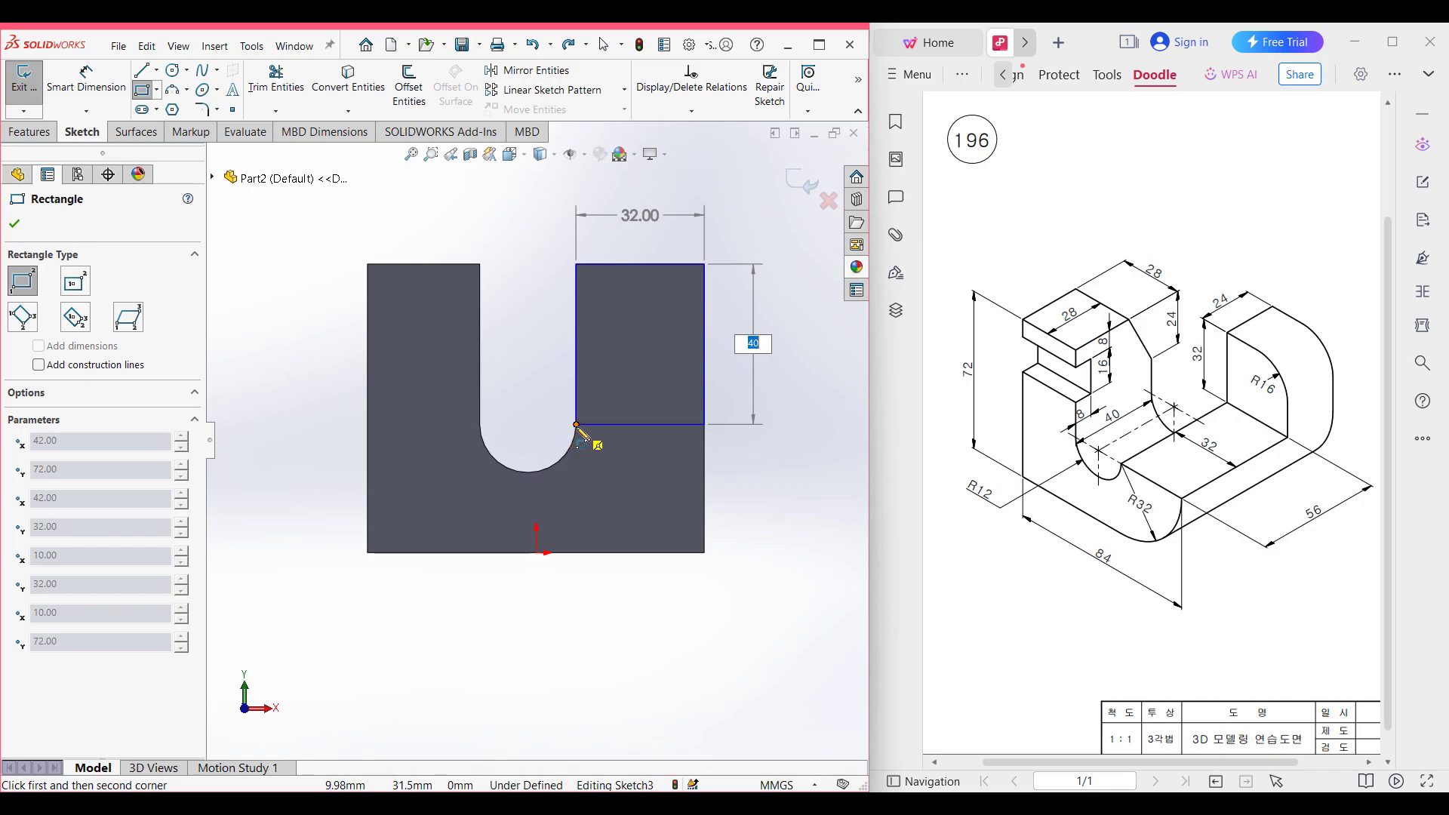
left_click(576, 425)
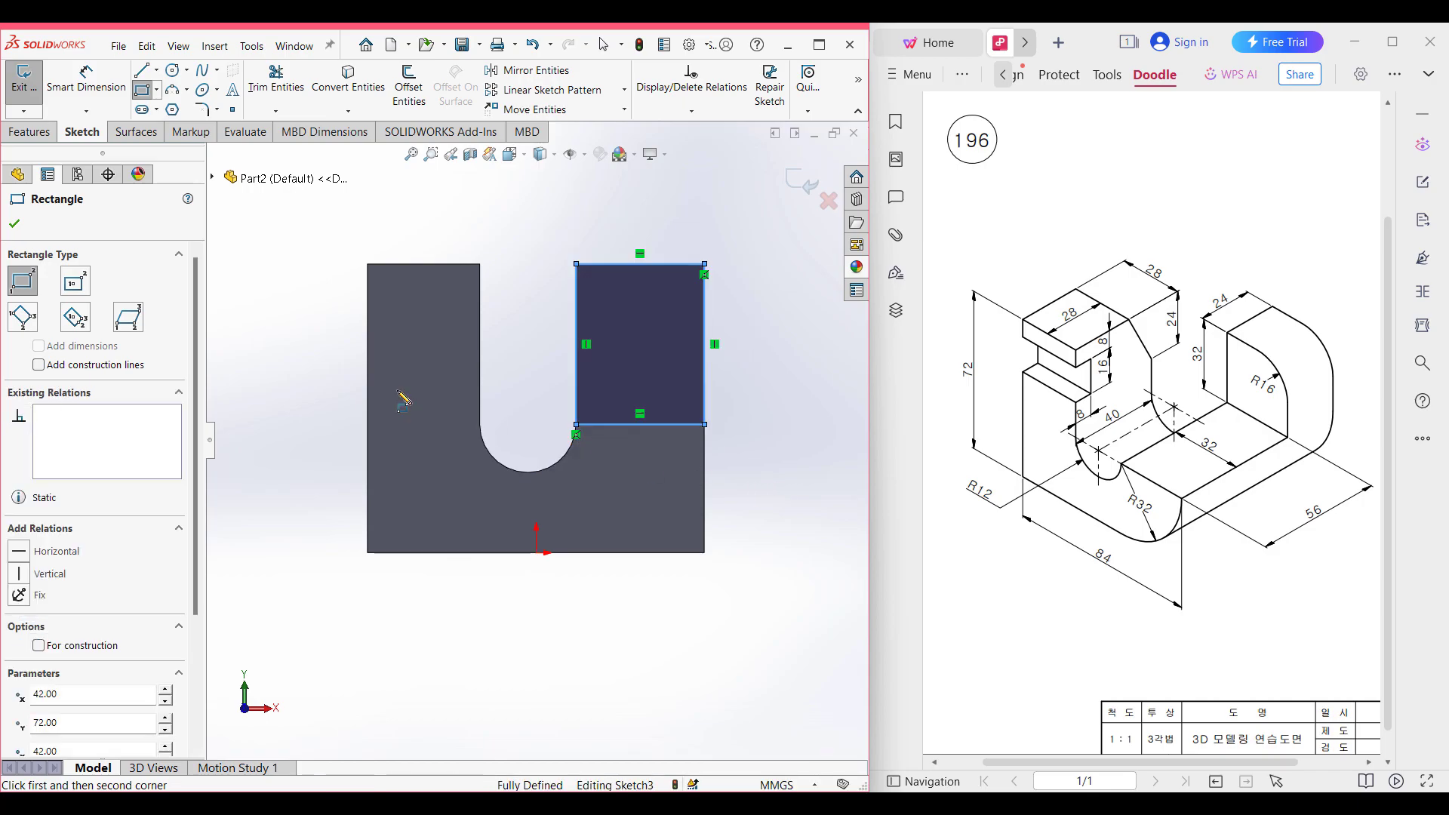
left_click(14, 223)
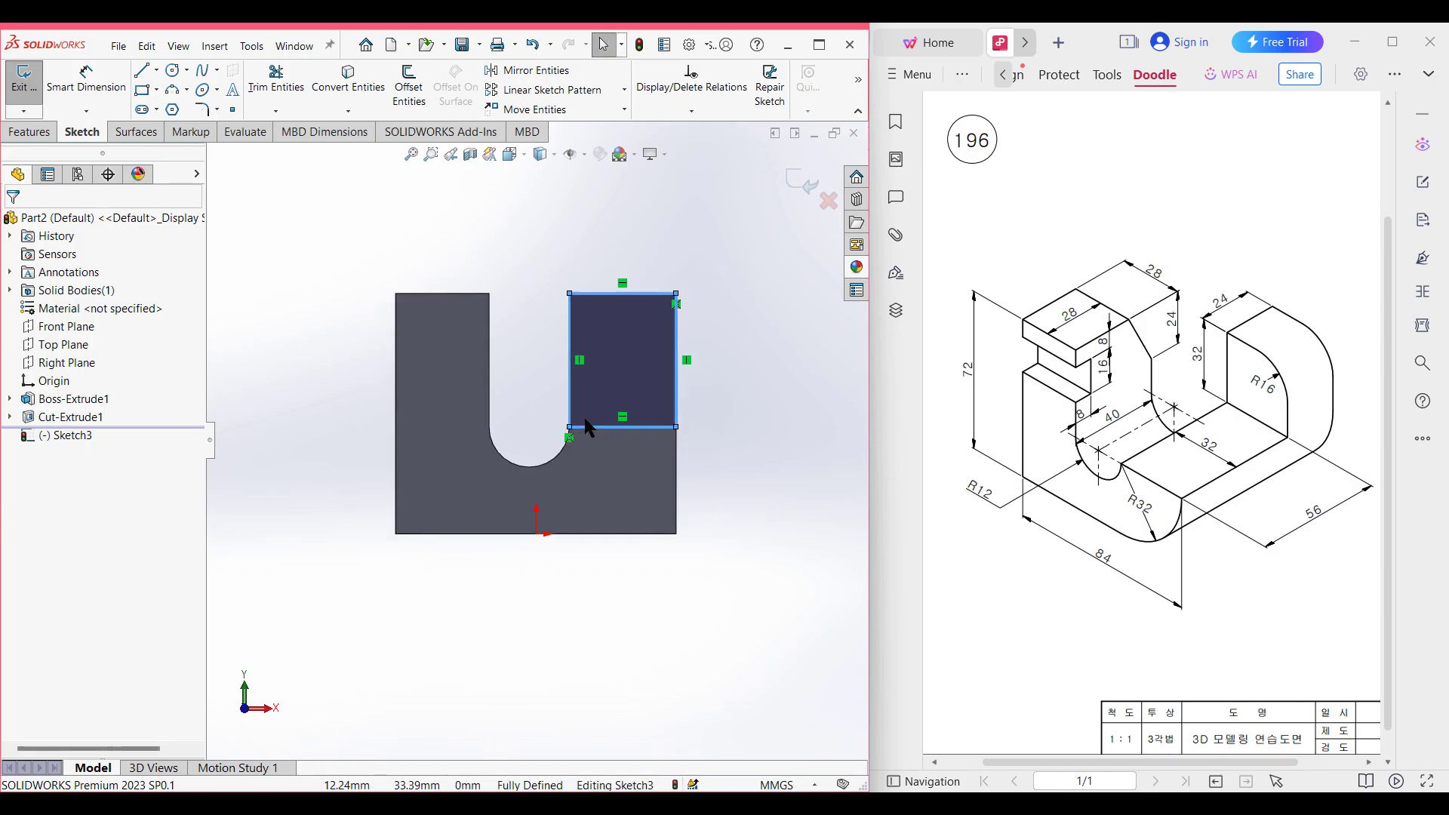
scroll(615, 404, "up", 2)
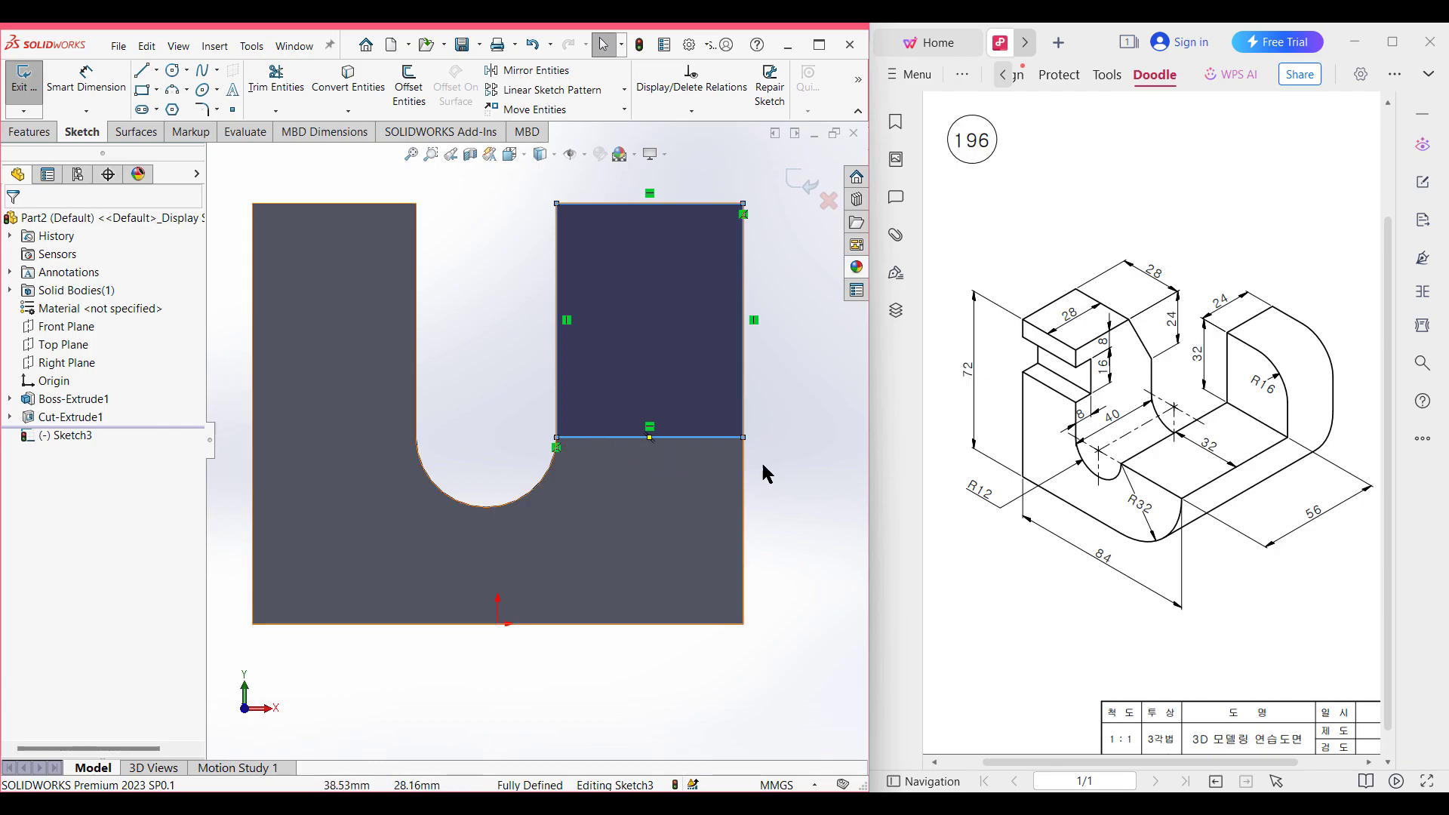
left_click(804, 464)
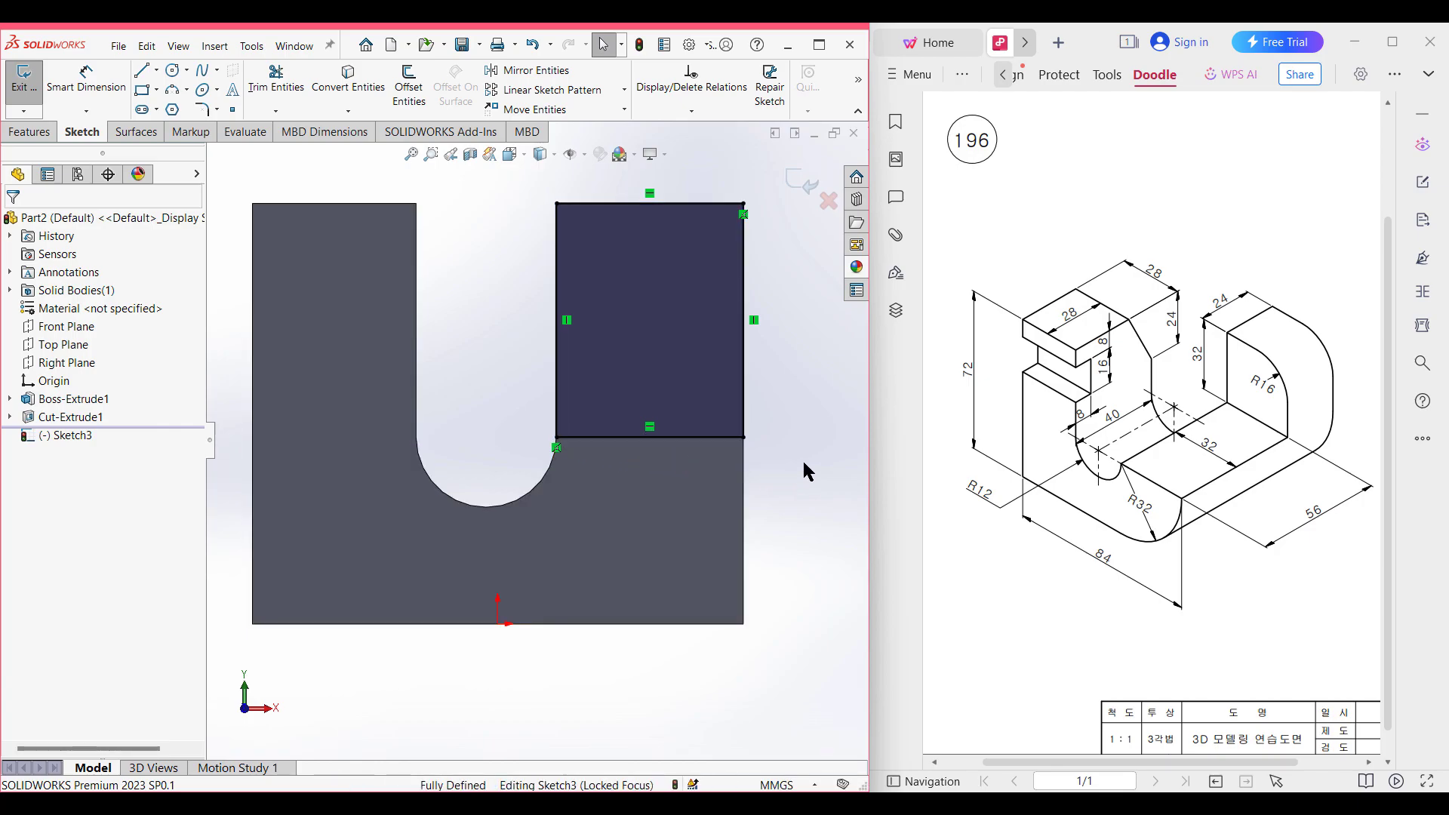
Step: Cut the rectangle 56 mm deep into the block with a Blind Extruded Cut
key("ctrl+7")
left_click(27, 133)
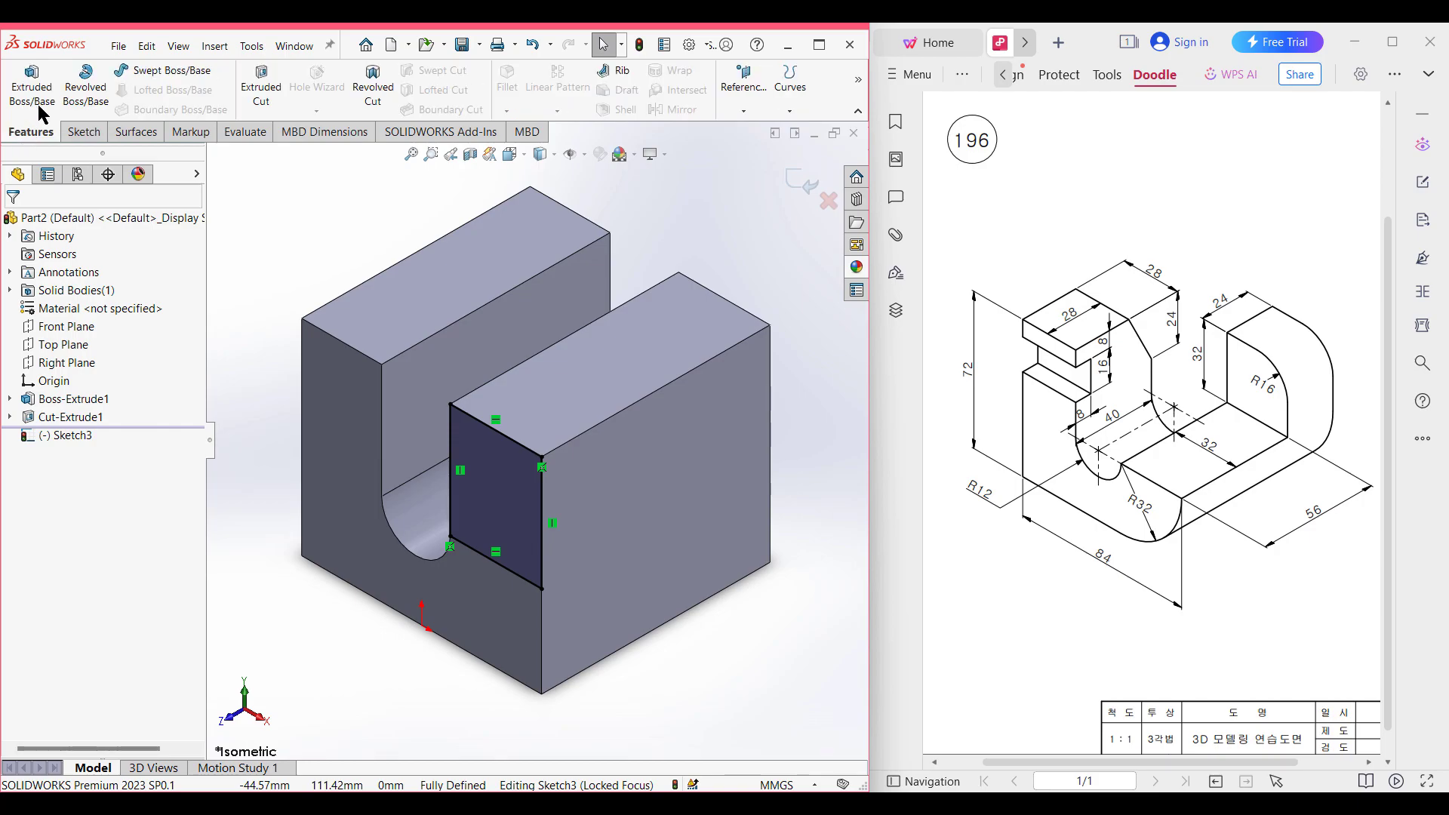
left_click(260, 87)
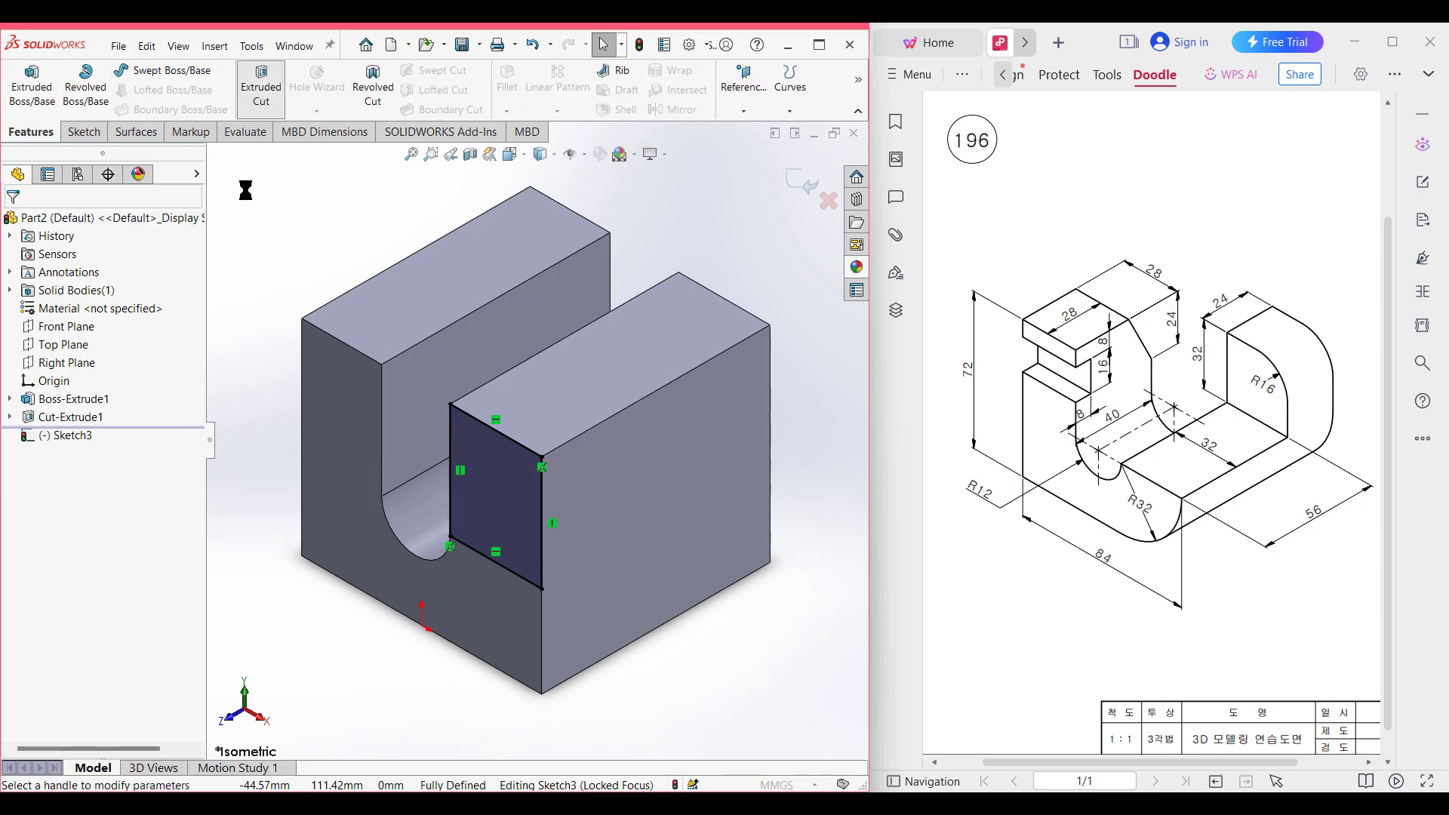
left_click(184, 328)
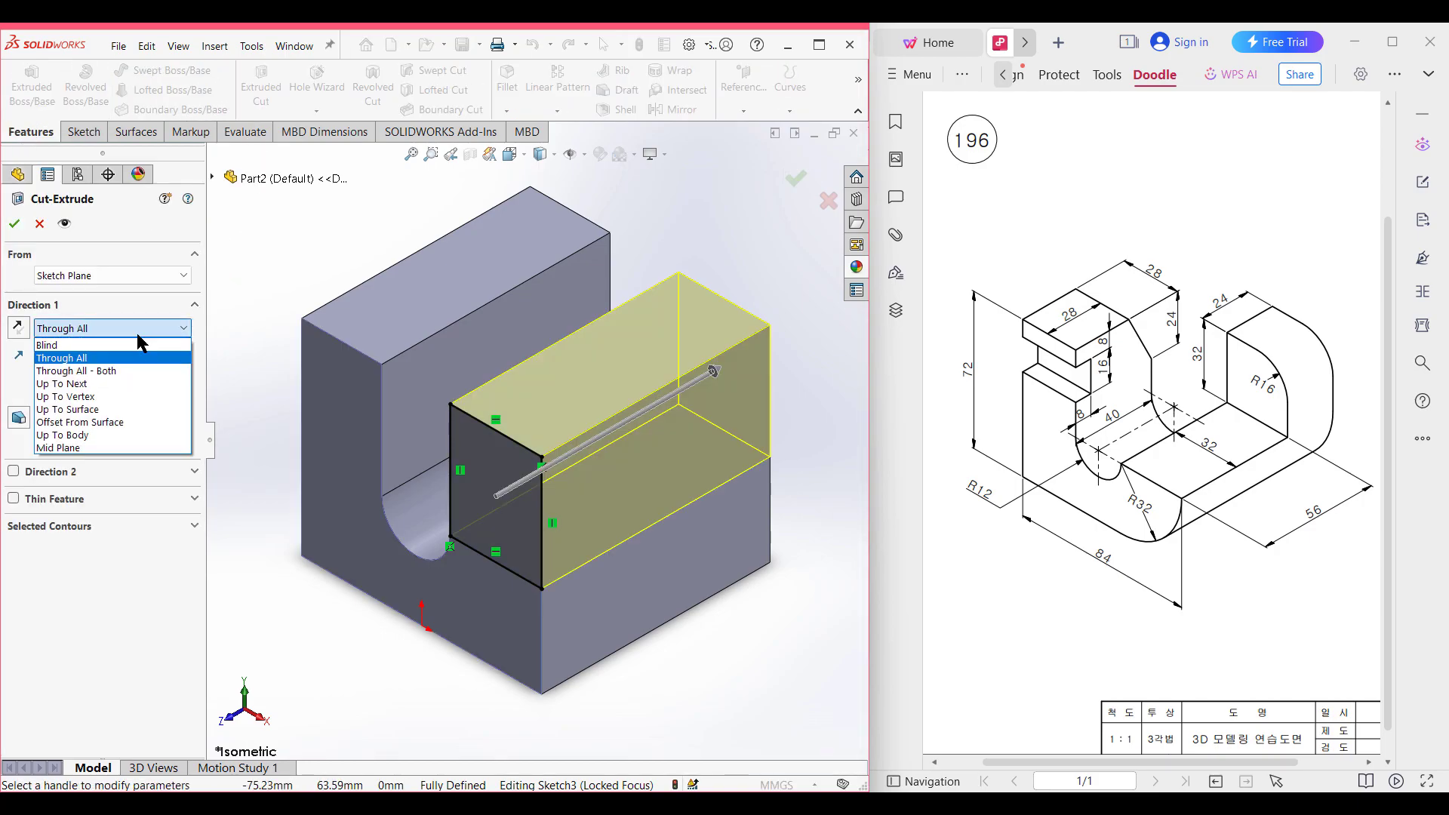
left_click(125, 345)
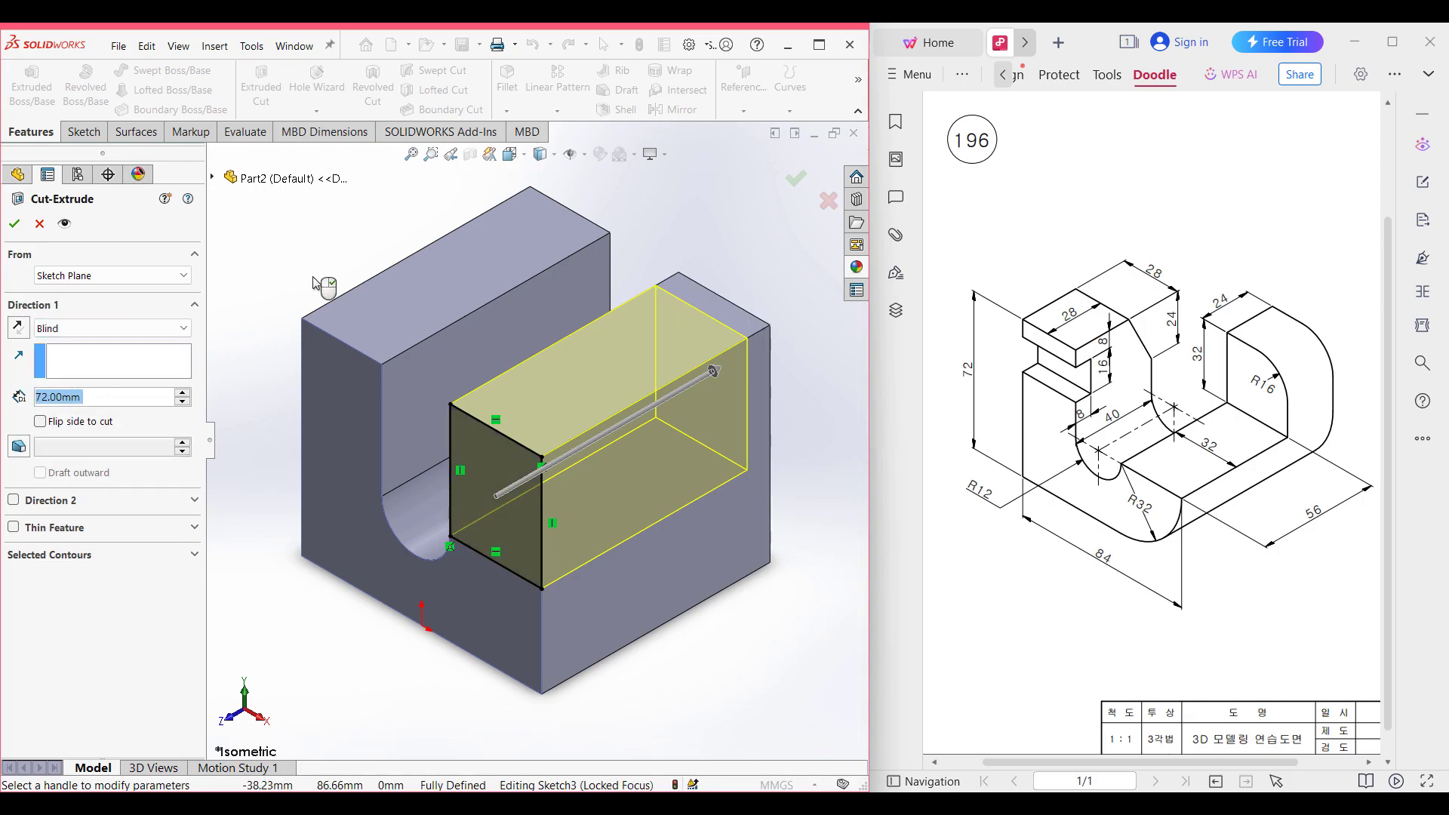
type("56")
key("Return")
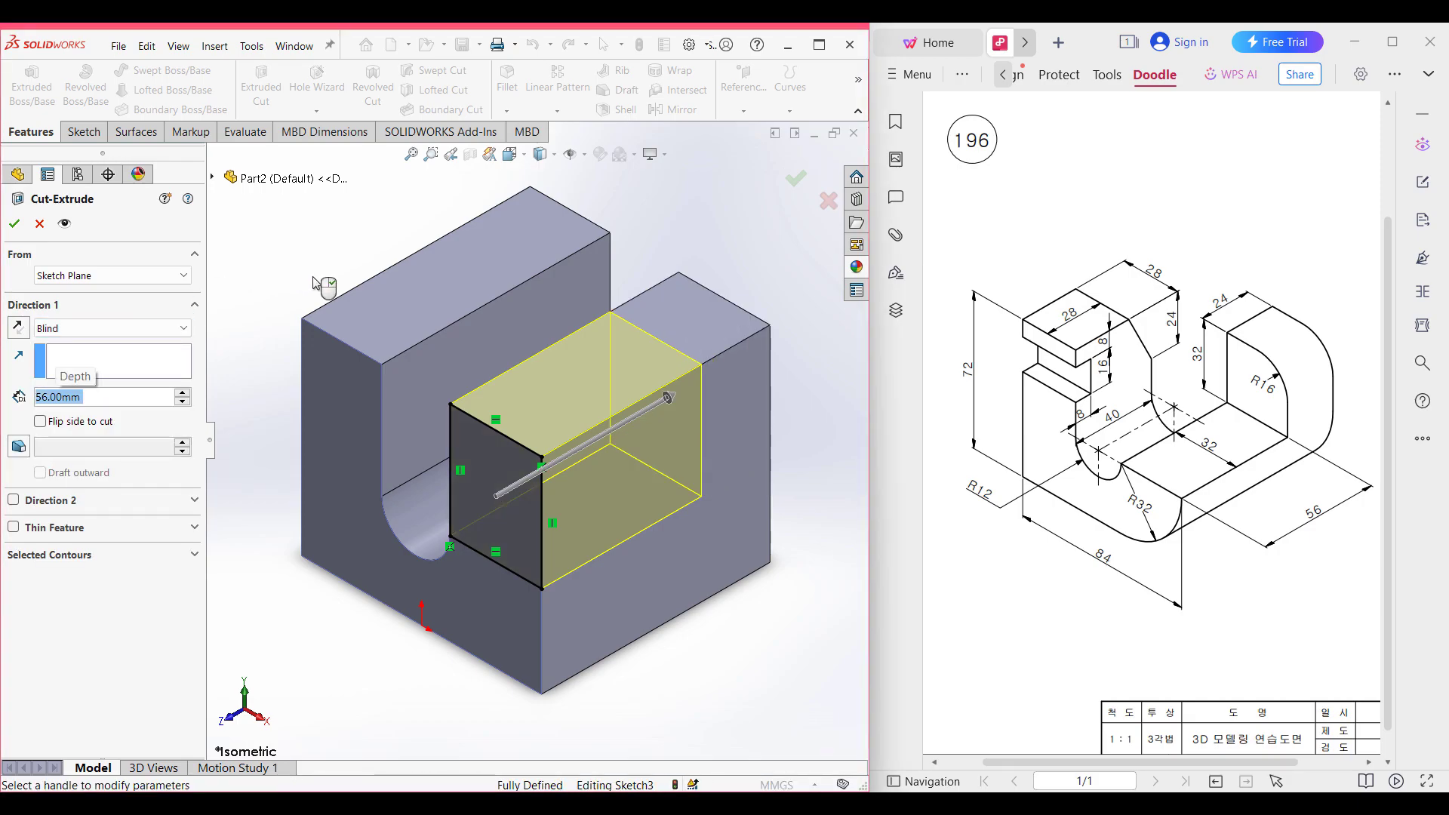
left_click(15, 223)
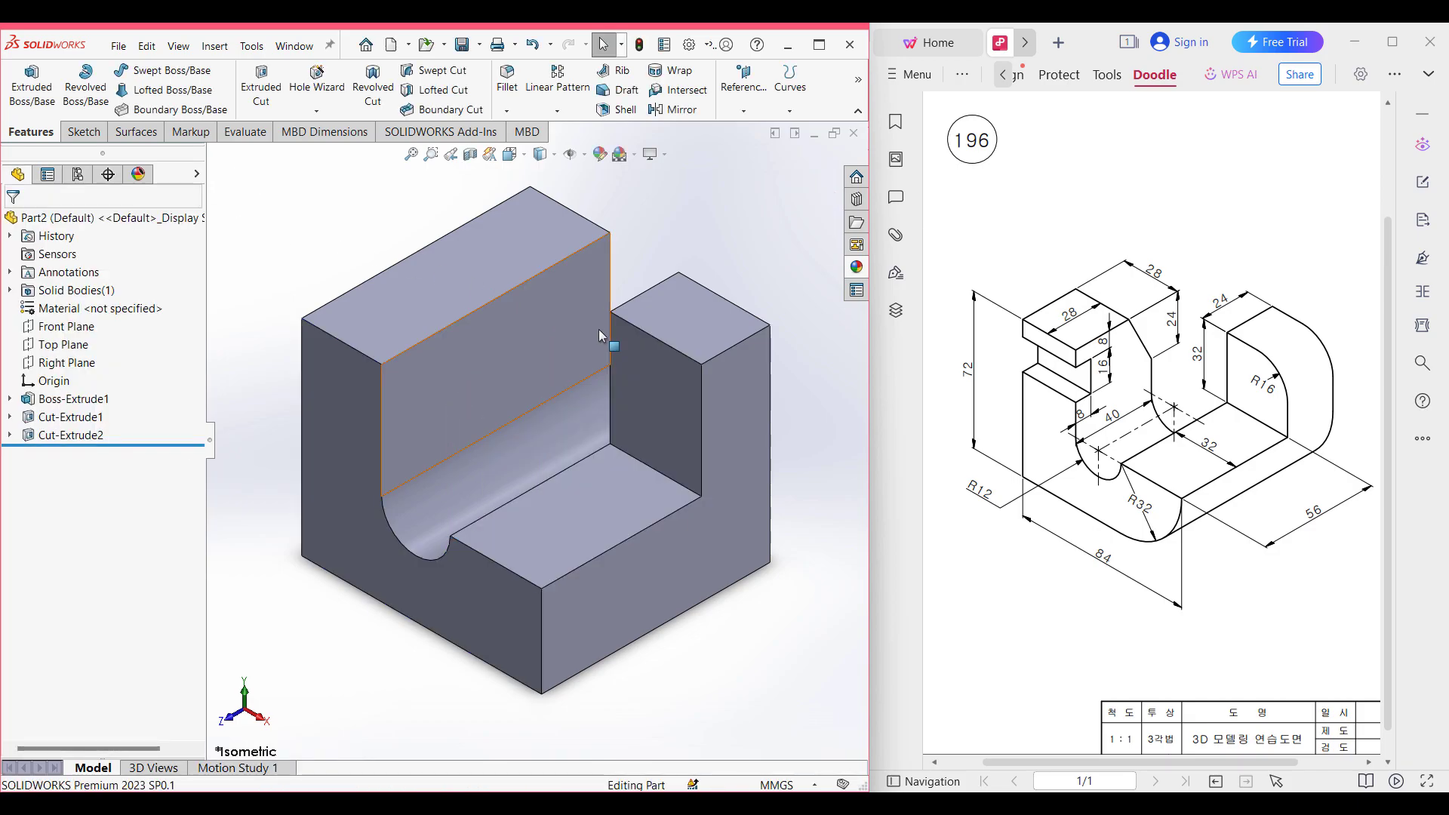
Step: On the rear upright's front face, sketch a corner rectangle across its full width, down from the top edge
right_click(649, 362)
left_click(691, 331)
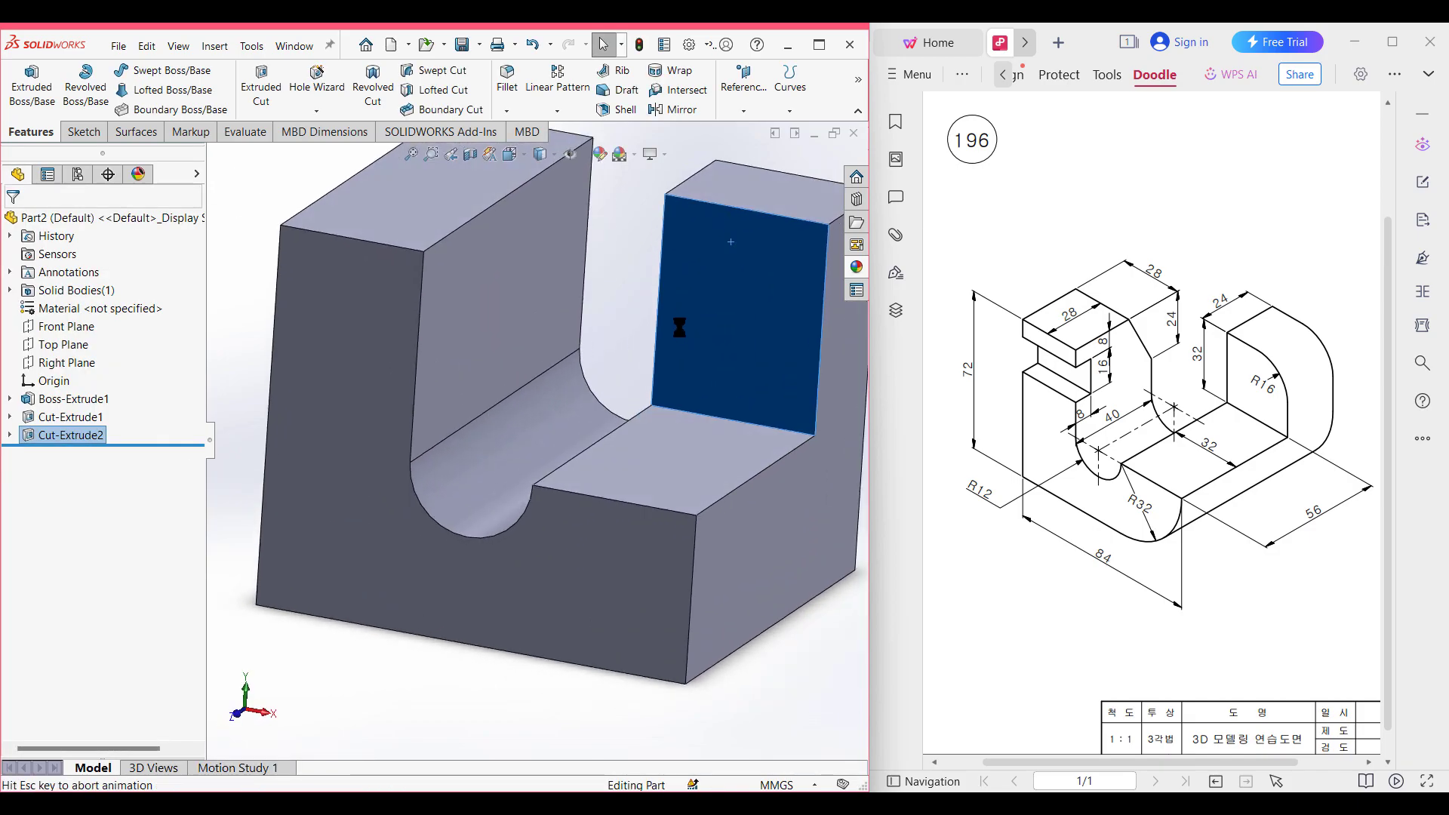
scroll(699, 304, "up", 1)
scroll(700, 304, "down", 1)
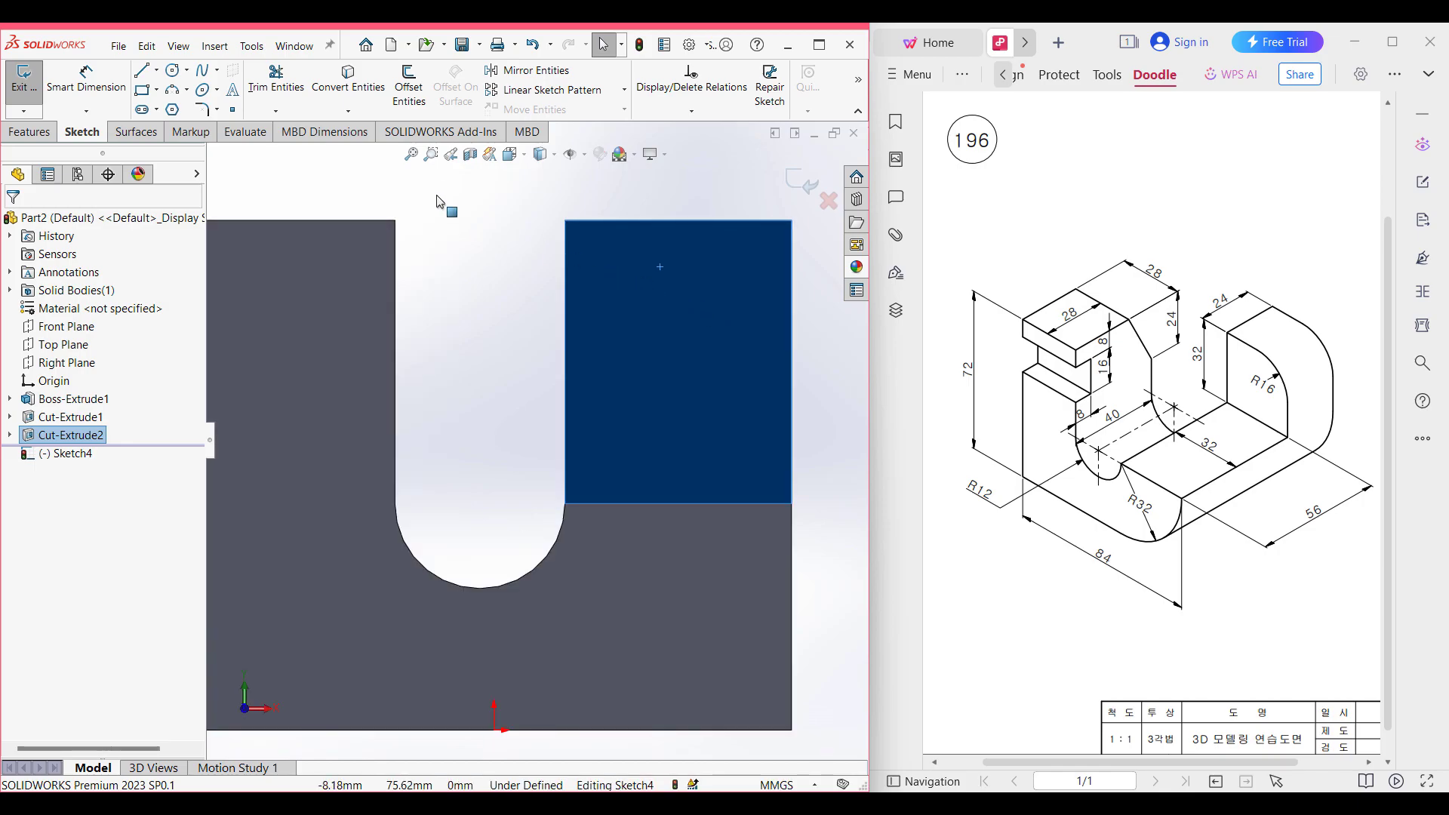
left_click(435, 196)
left_click(141, 90)
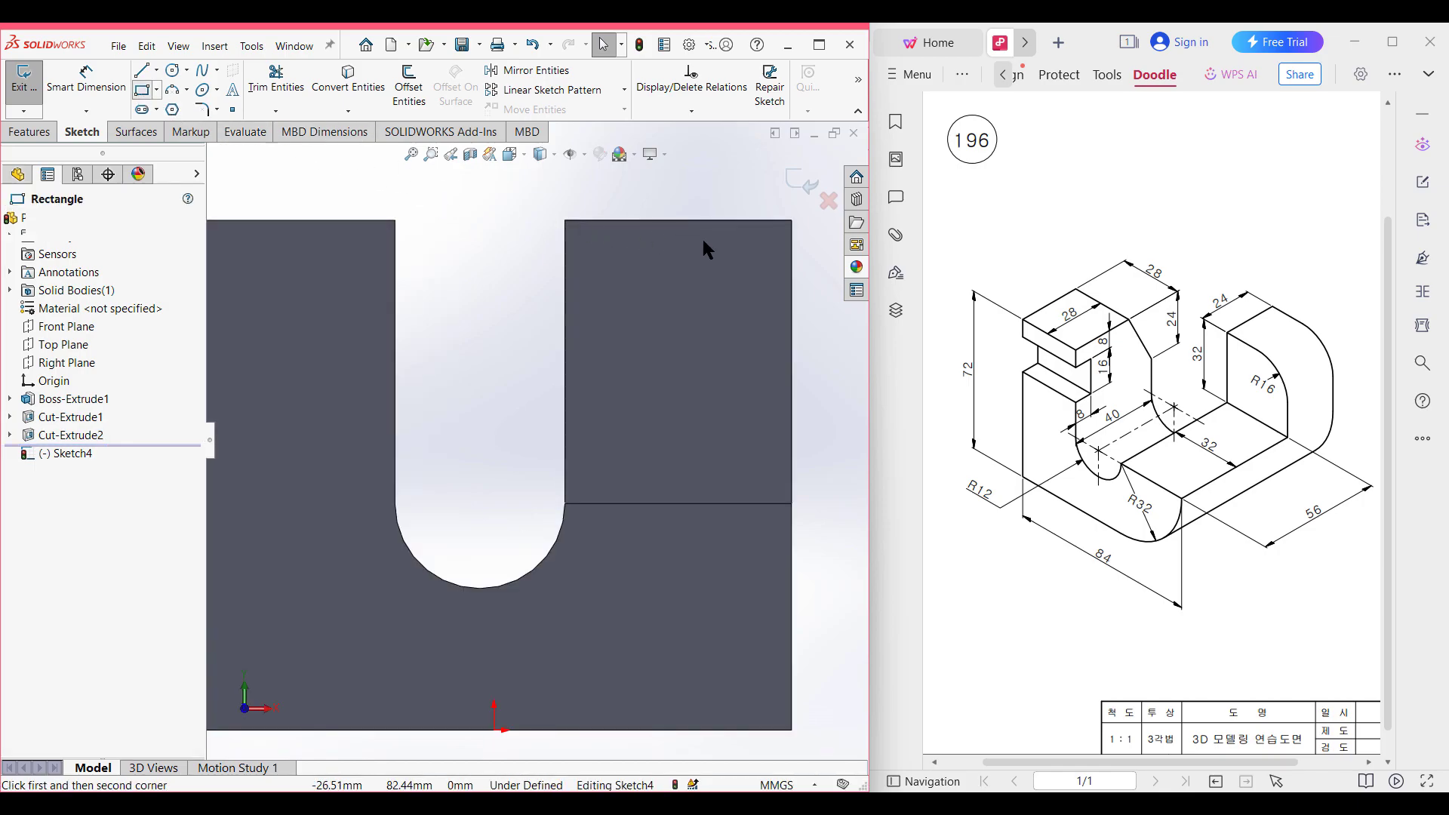
left_click(792, 221)
left_click(566, 291)
left_click(568, 293)
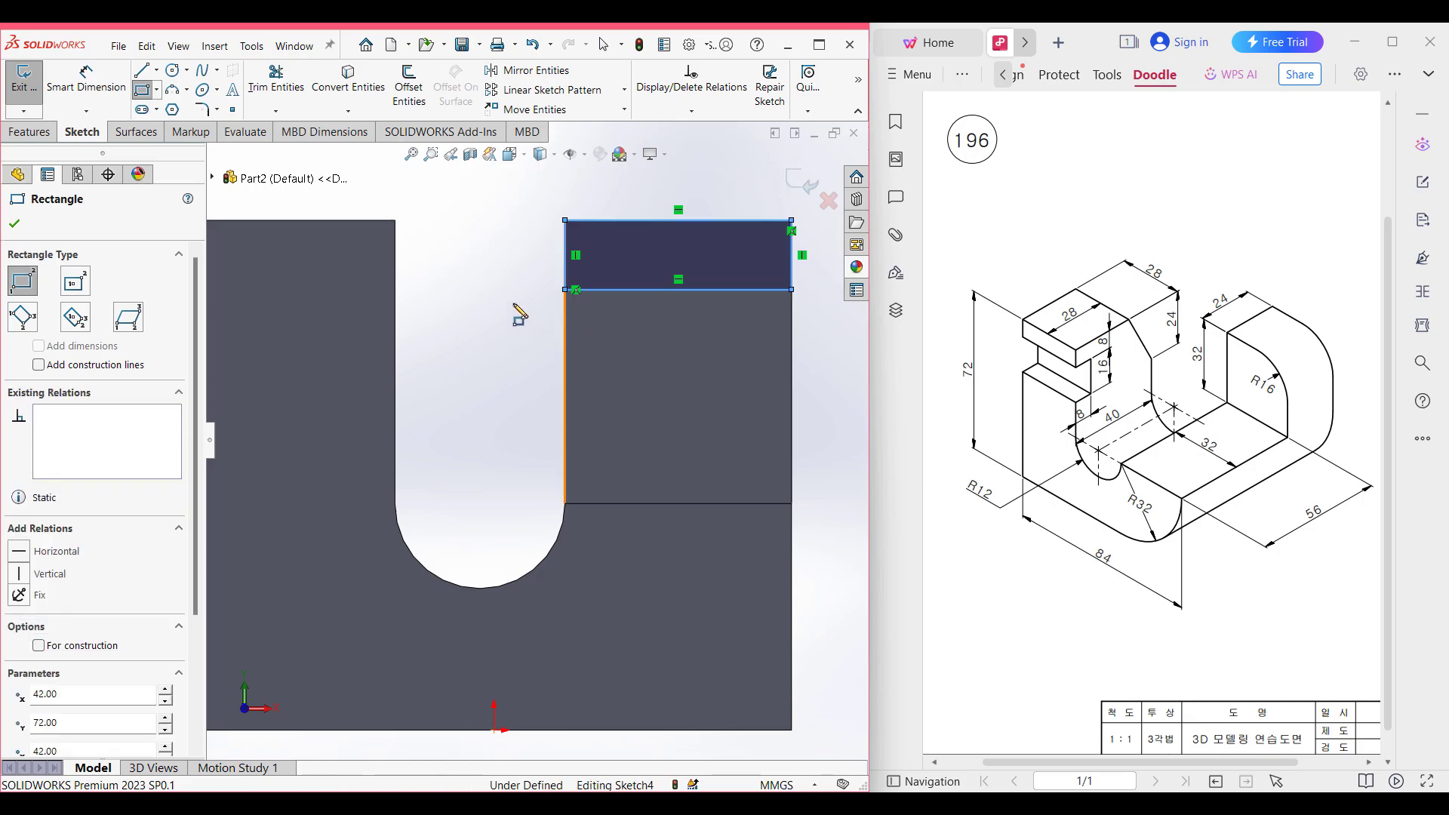
Step: Dimension the sketched rectangle's lower edge to the step floor at 32 mm
left_click(95, 83)
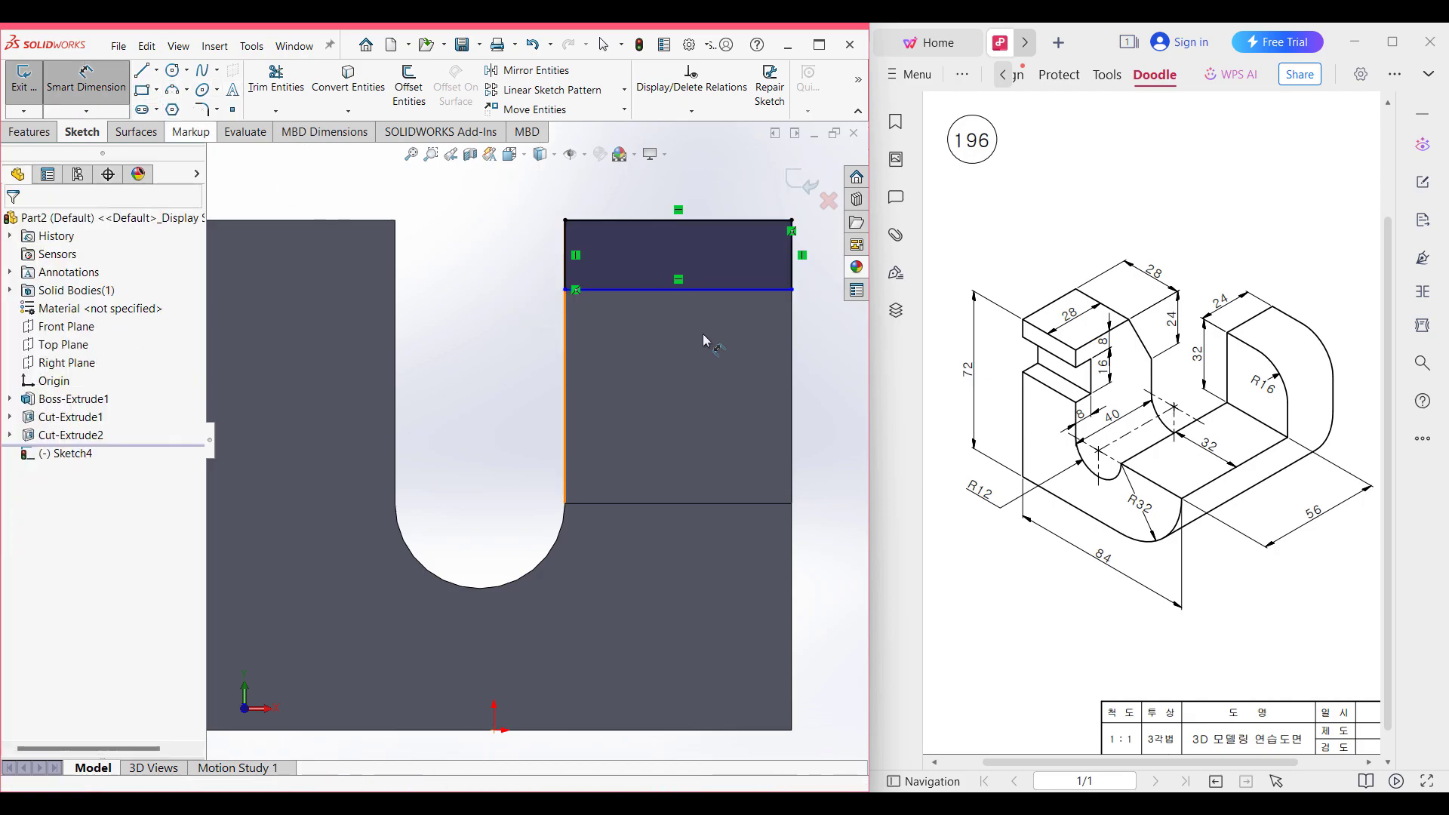
left_click(677, 289)
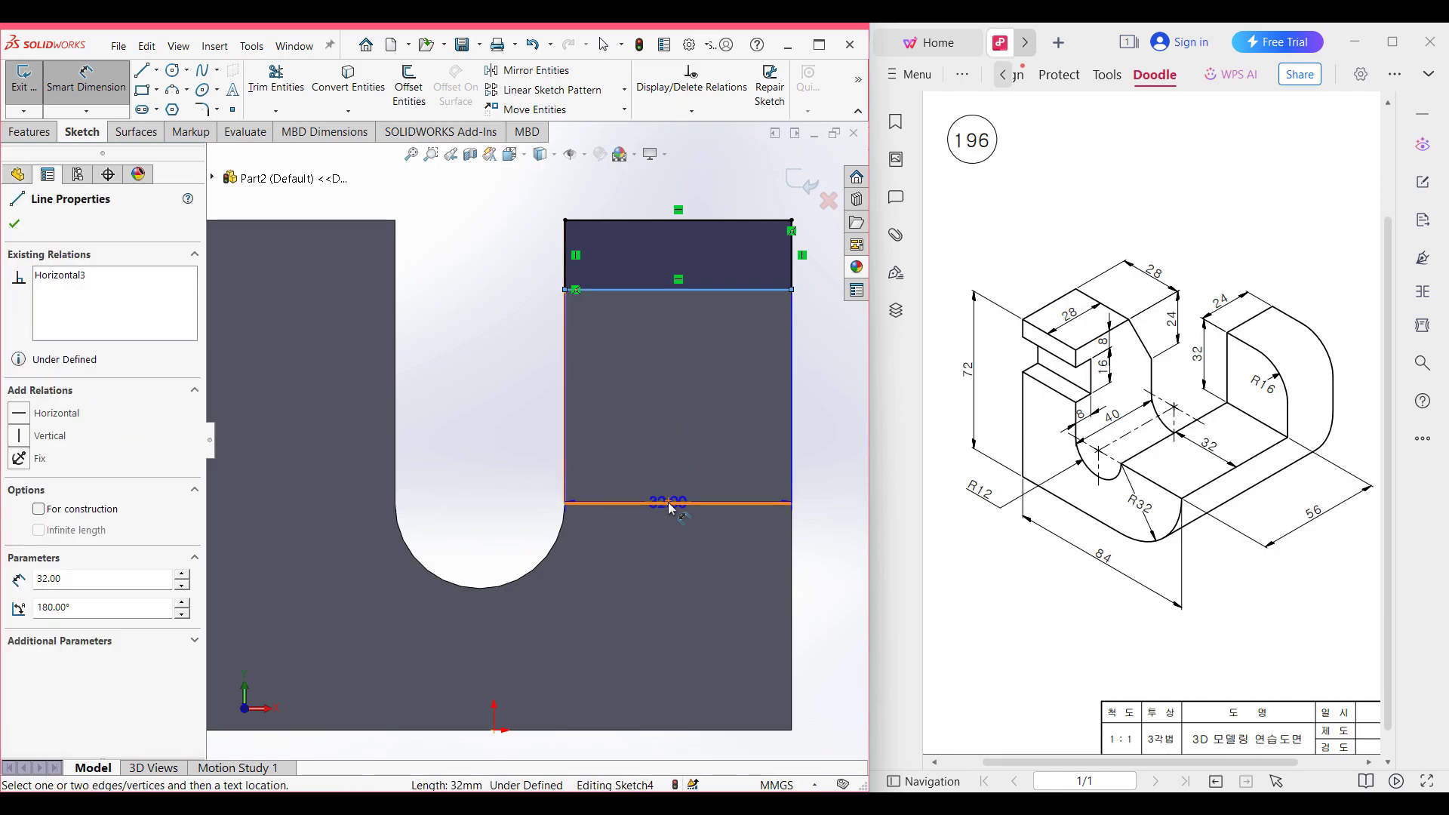
left_click(668, 503)
left_click(668, 436)
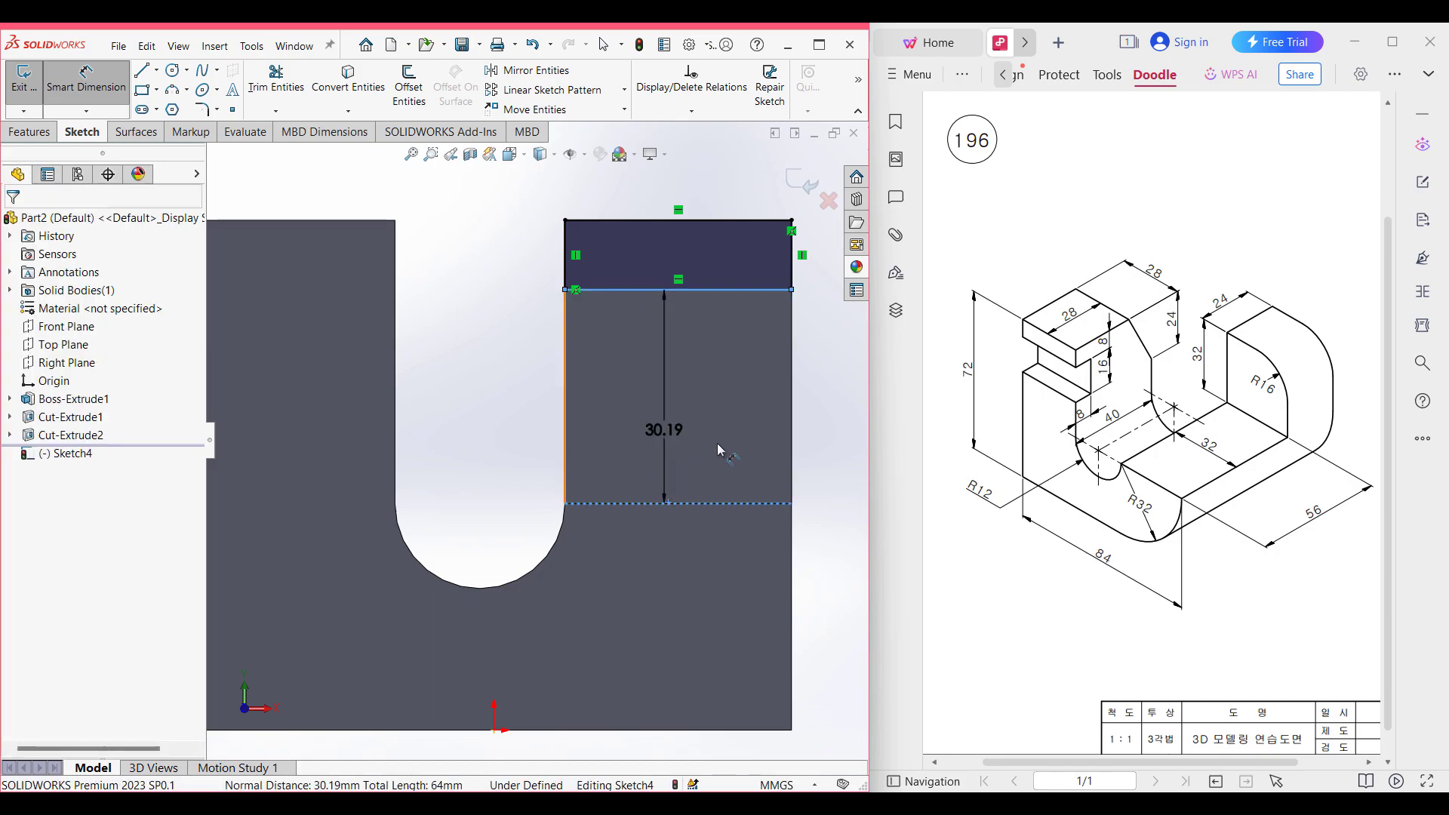
type("32")
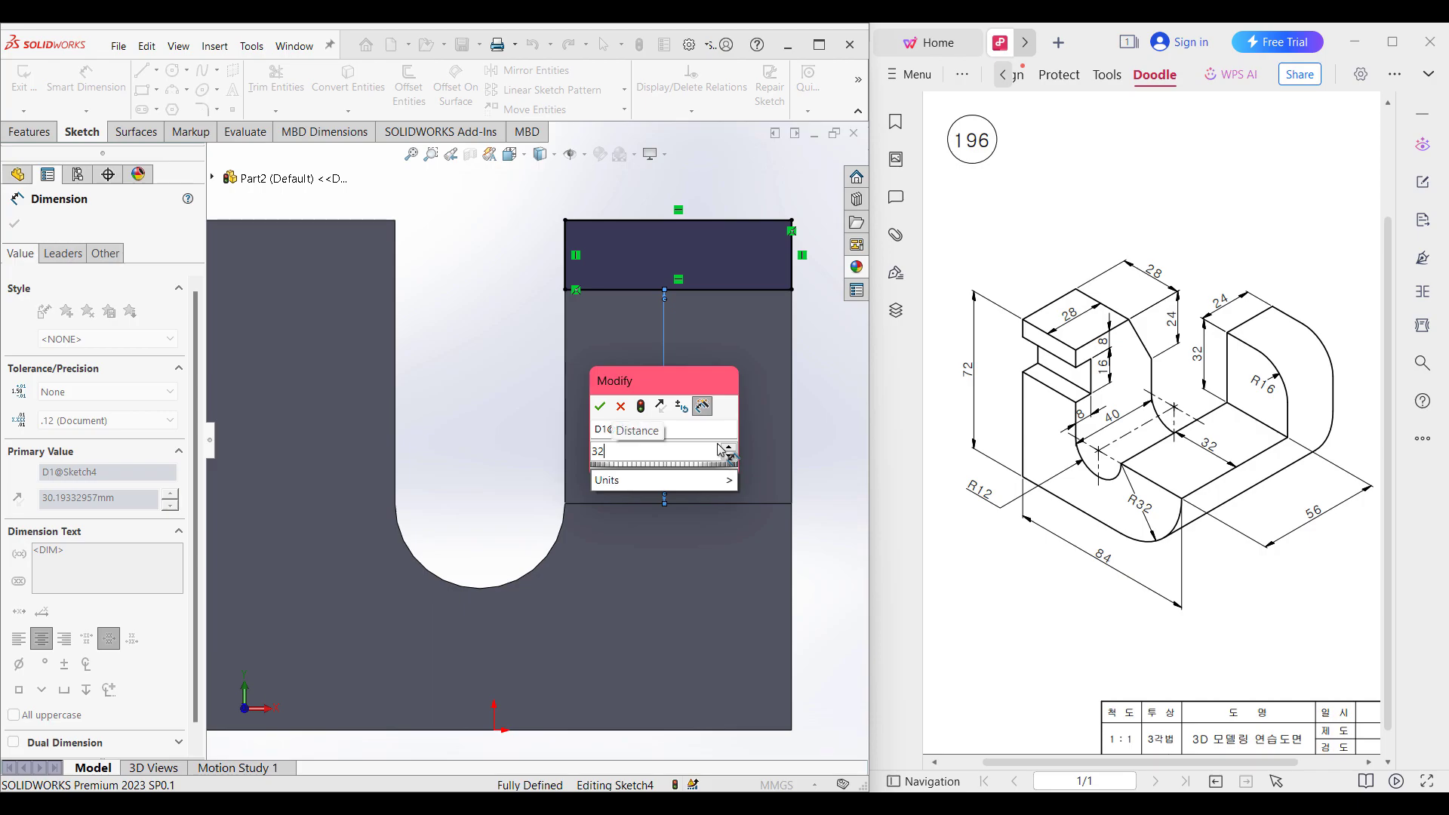
key("Return")
mouse_move(1199, 338)
left_mouse_down()
mouse_move(1179, 357)
mouse_move(1213, 340)
left_mouse_up()
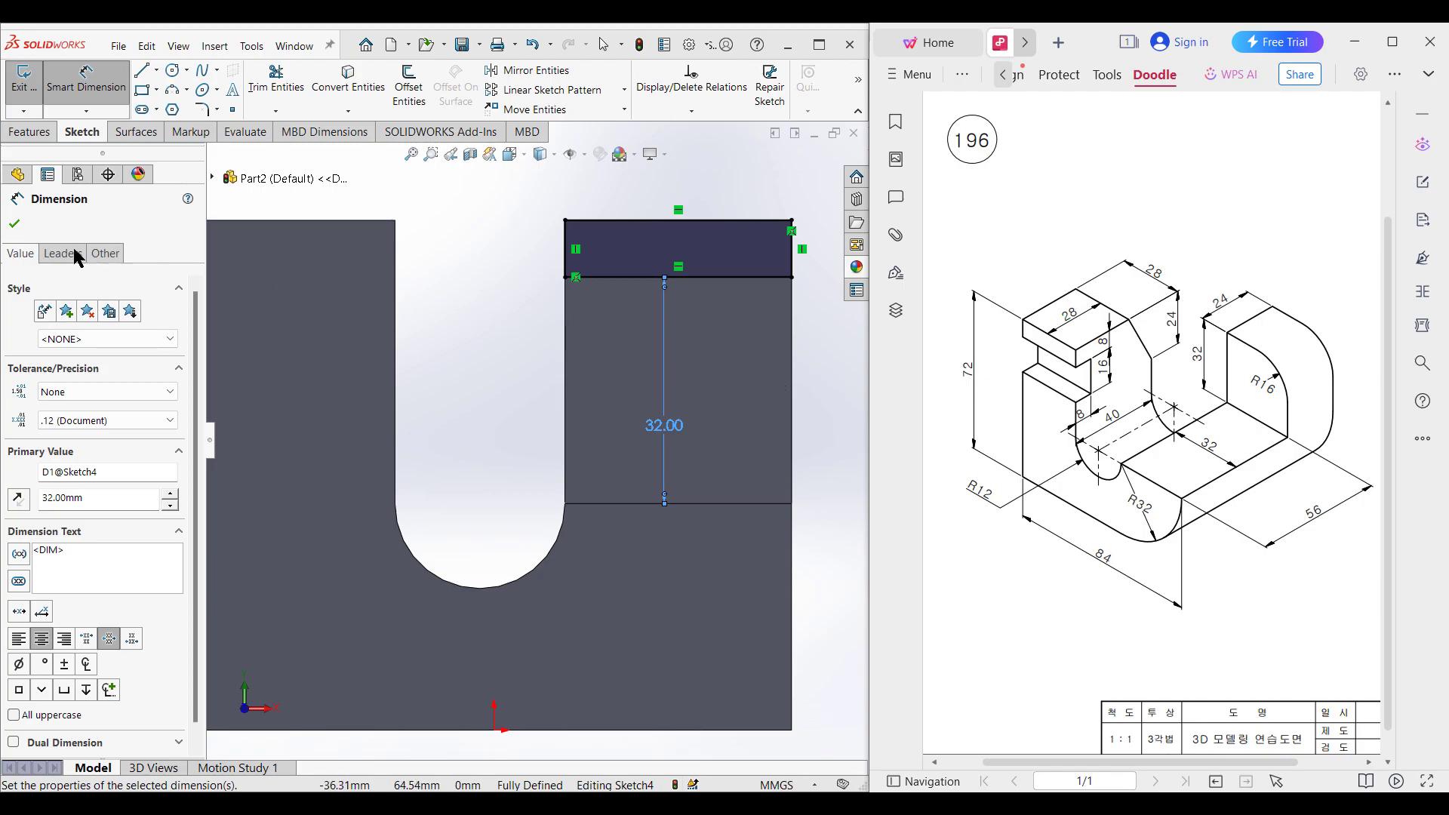
left_click(13, 223)
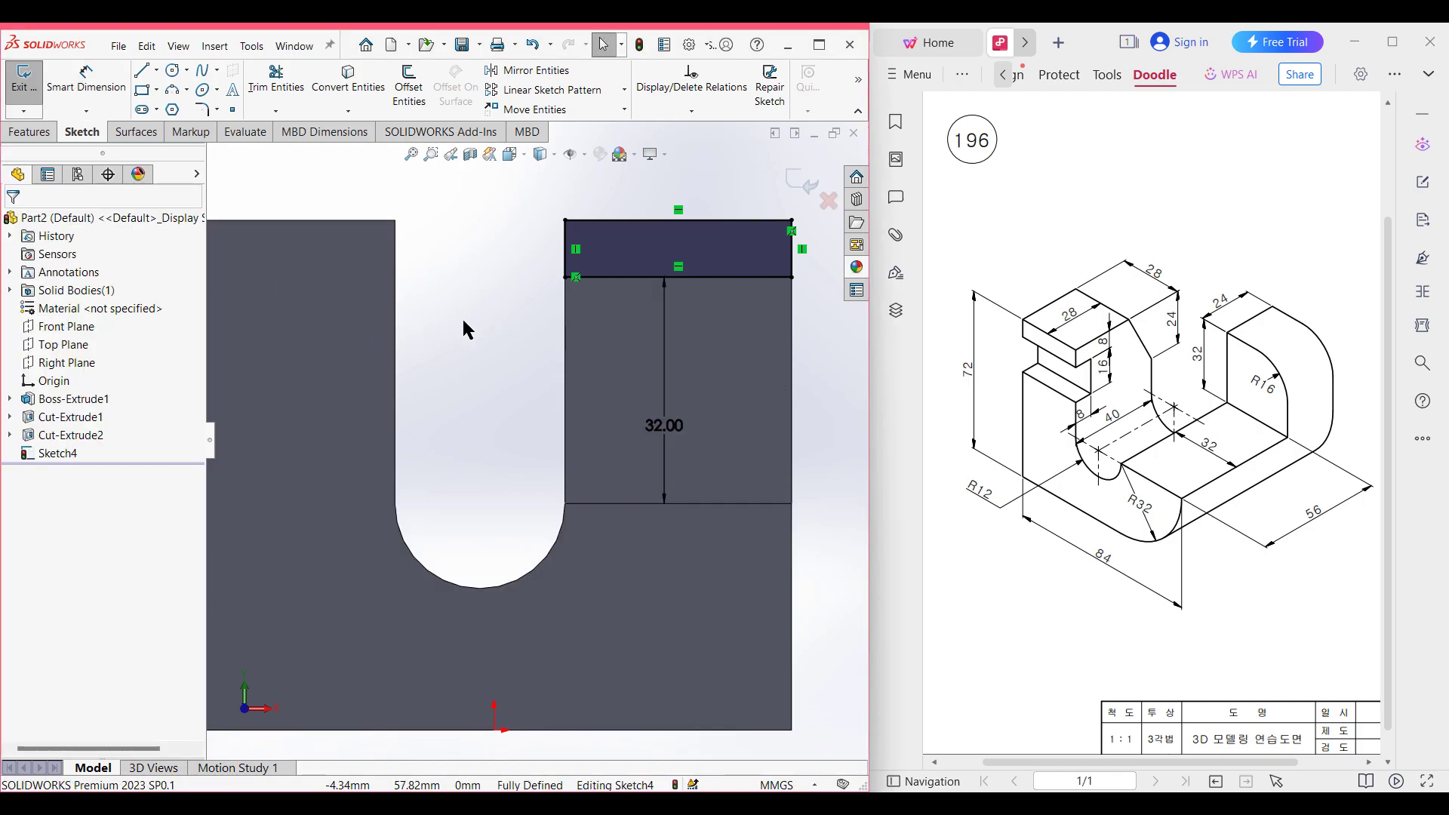
Step: Cut the rectangle off the top of the rear upright with a Blind Extruded Cut 56 mm deep
key("ctrl+7")
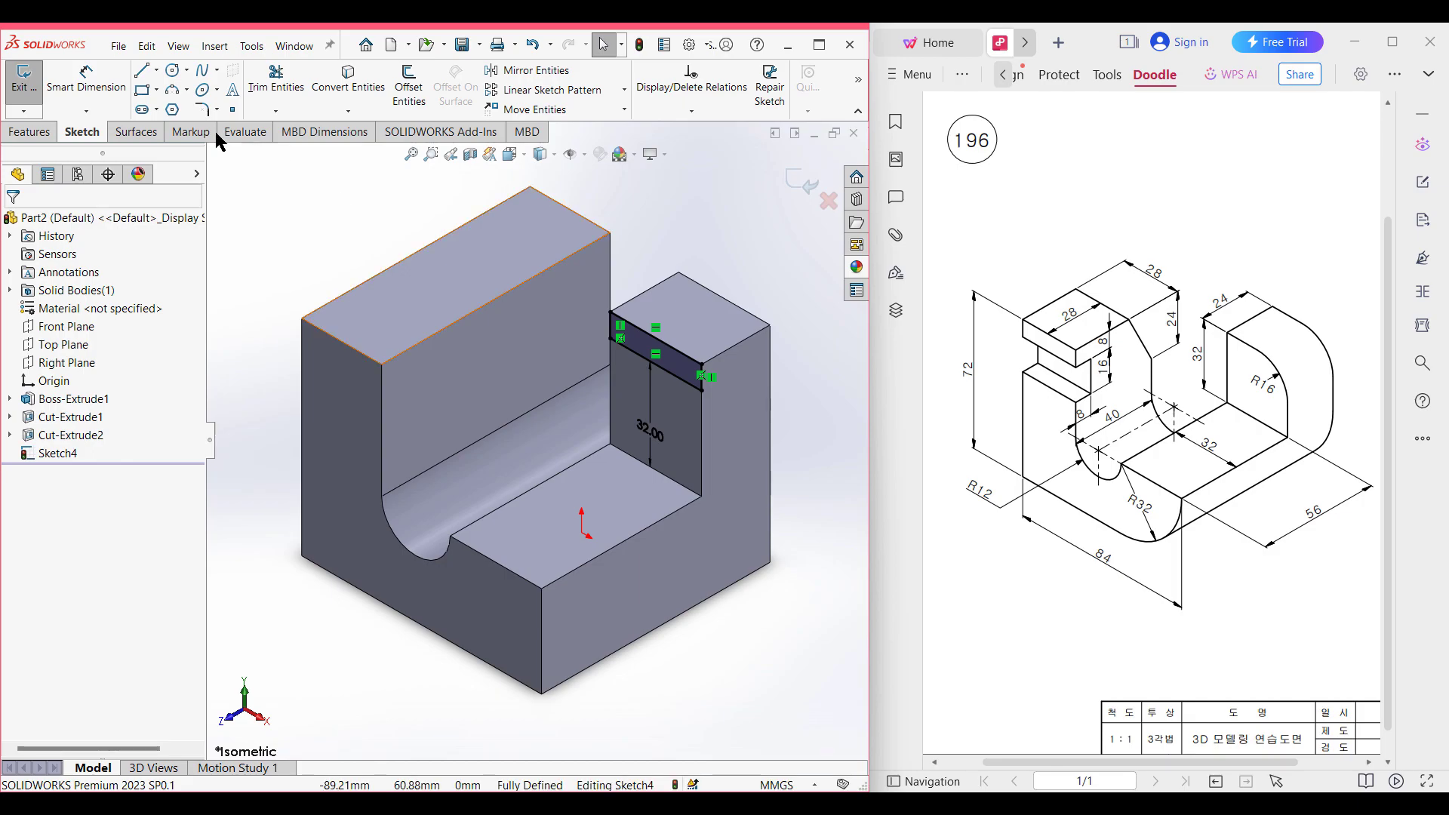
left_click(29, 133)
left_click(261, 84)
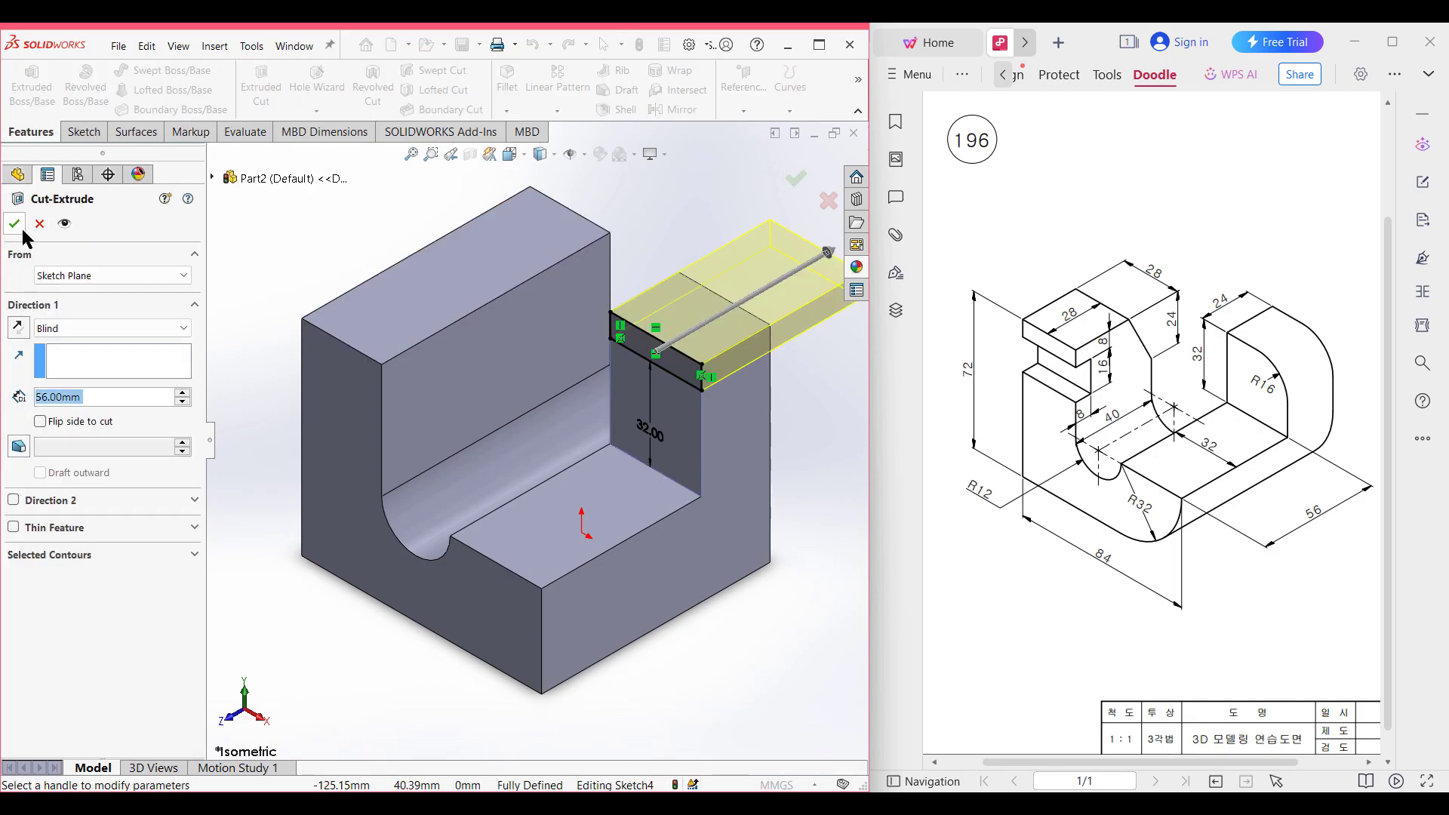
left_click(15, 225)
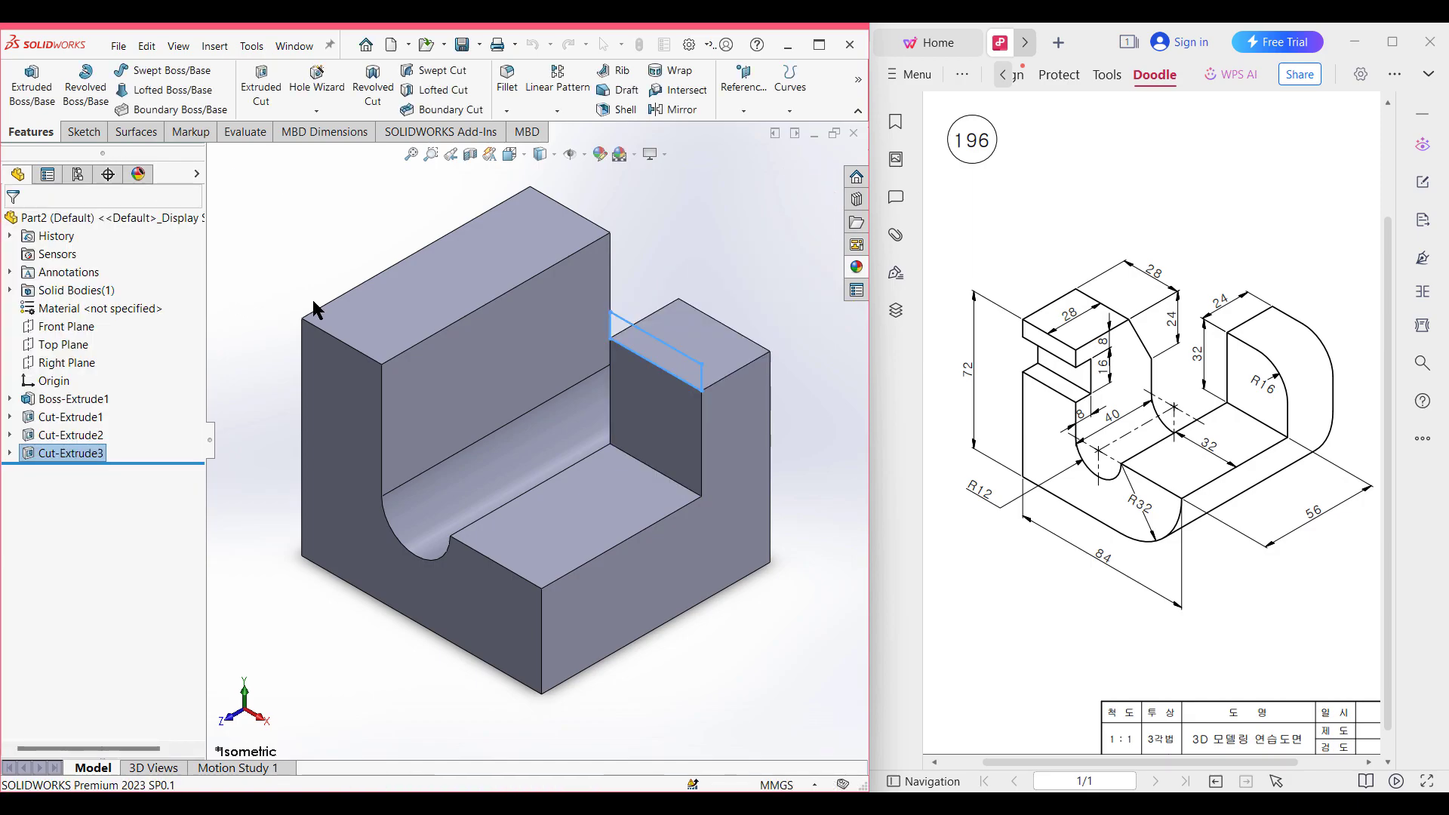
Step: Check the drawing's corner radii and fillet the block's long lower edge on the step side with a 32 mm radius
left_click(685, 683)
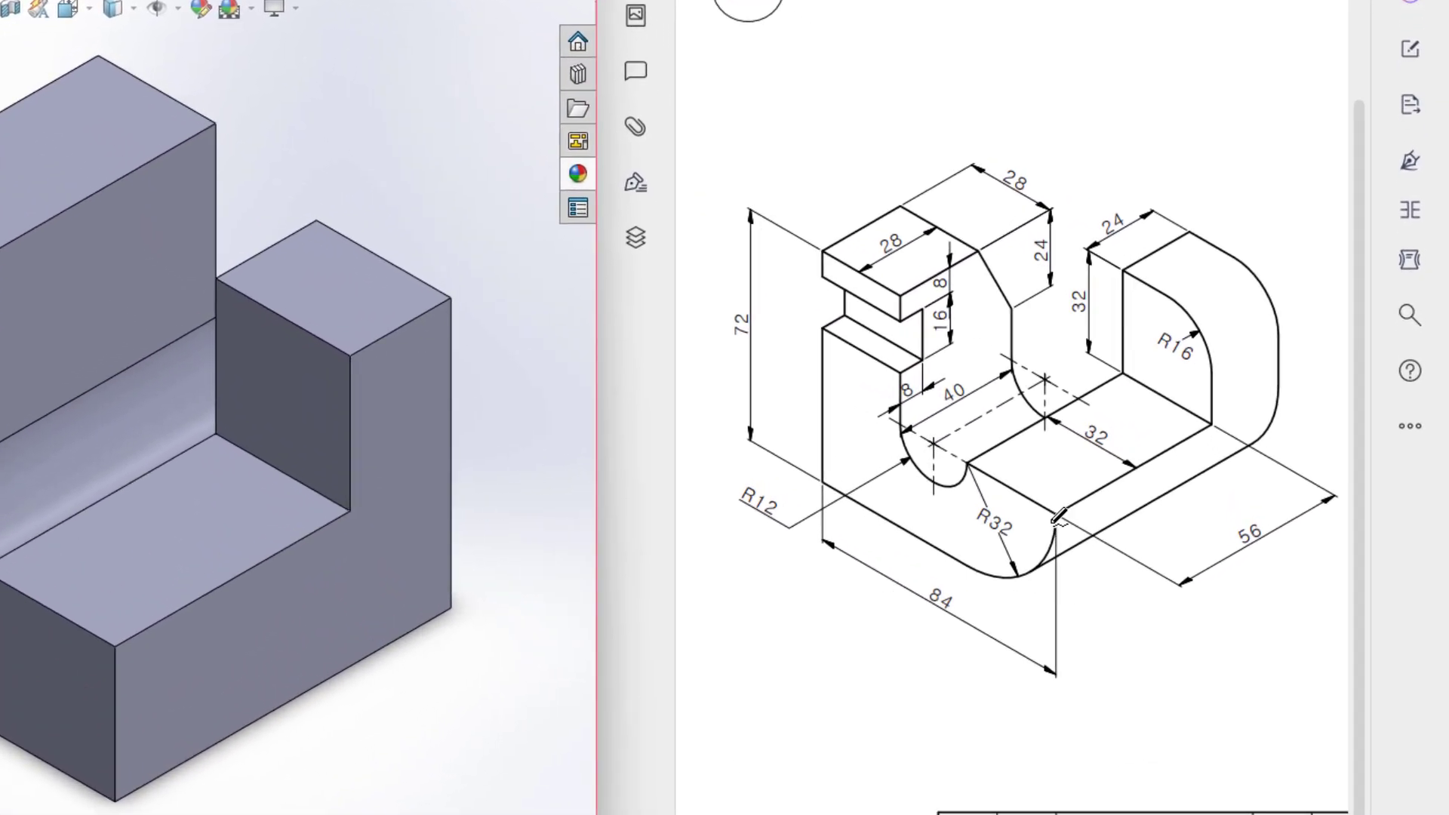
mouse_move(1053, 521)
left_mouse_down()
mouse_move(1025, 572)
mouse_move(973, 576)
mouse_move(1035, 555)
mouse_move(1053, 521)
mouse_move(1015, 502)
mouse_move(945, 511)
mouse_move(1015, 558)
mouse_move(977, 501)
left_mouse_up()
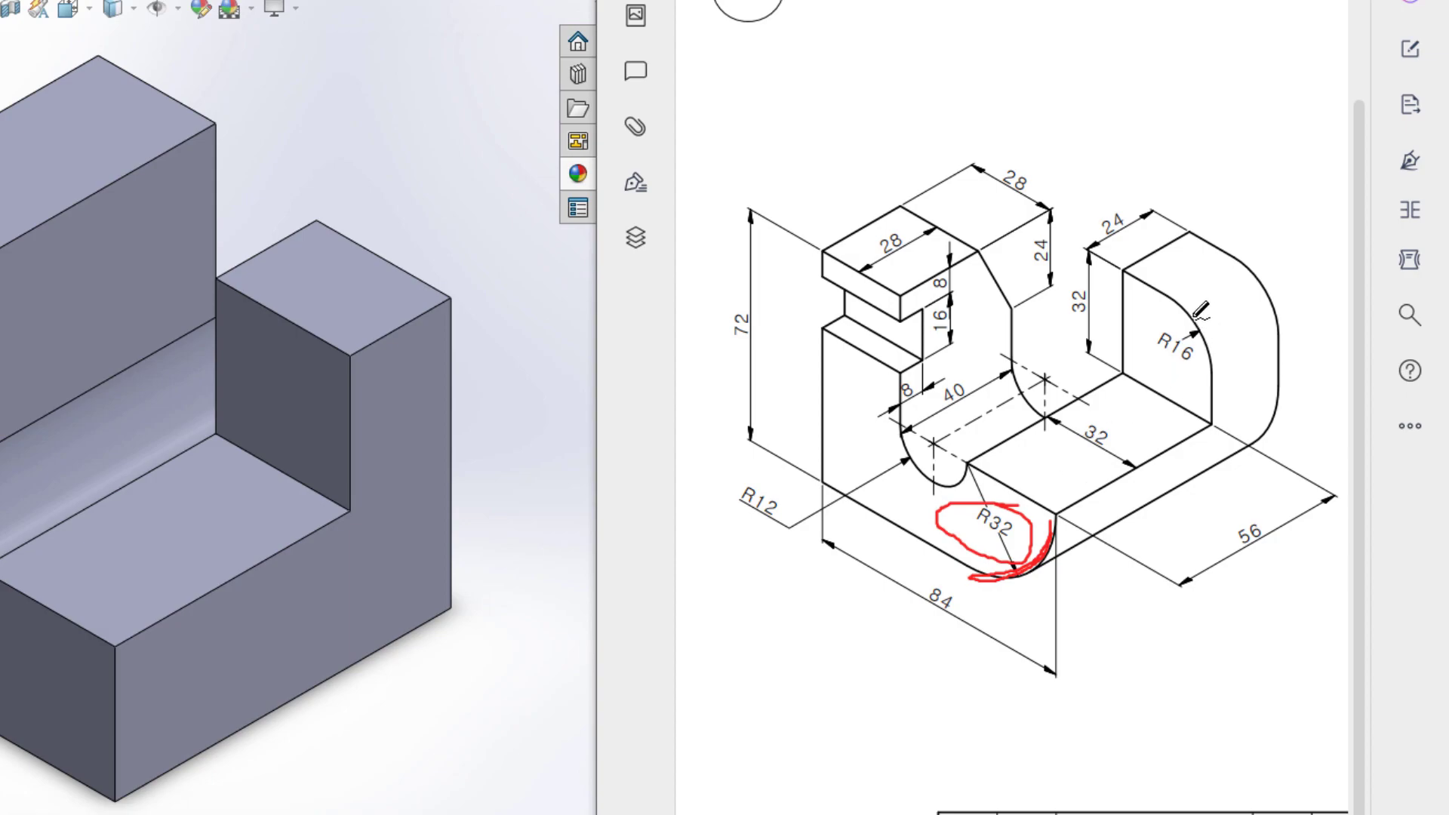
mouse_move(1189, 306)
left_mouse_down()
mouse_move(1208, 379)
mouse_move(1119, 335)
mouse_move(1236, 370)
mouse_move(1206, 331)
left_mouse_up()
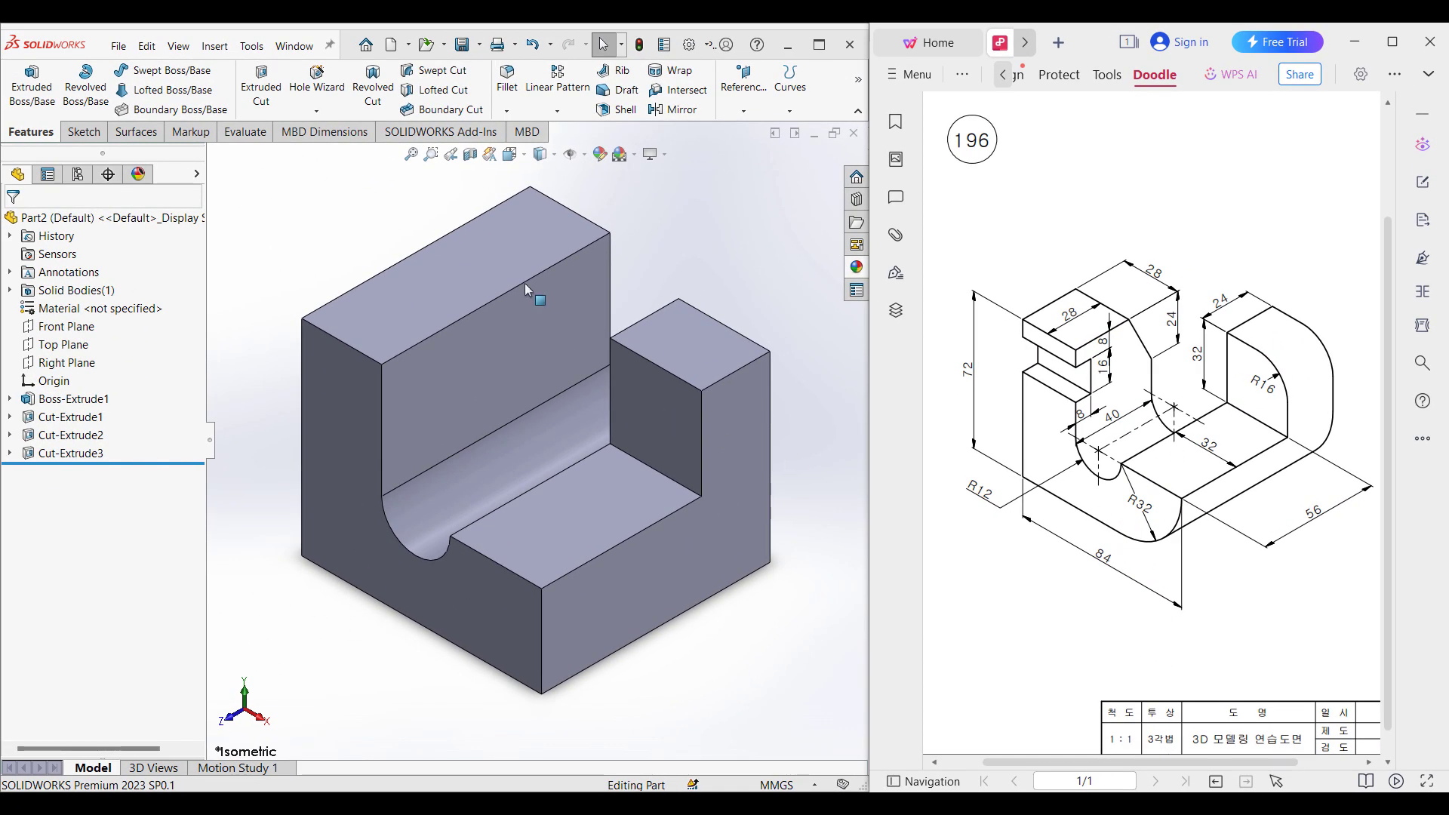
left_click(510, 92)
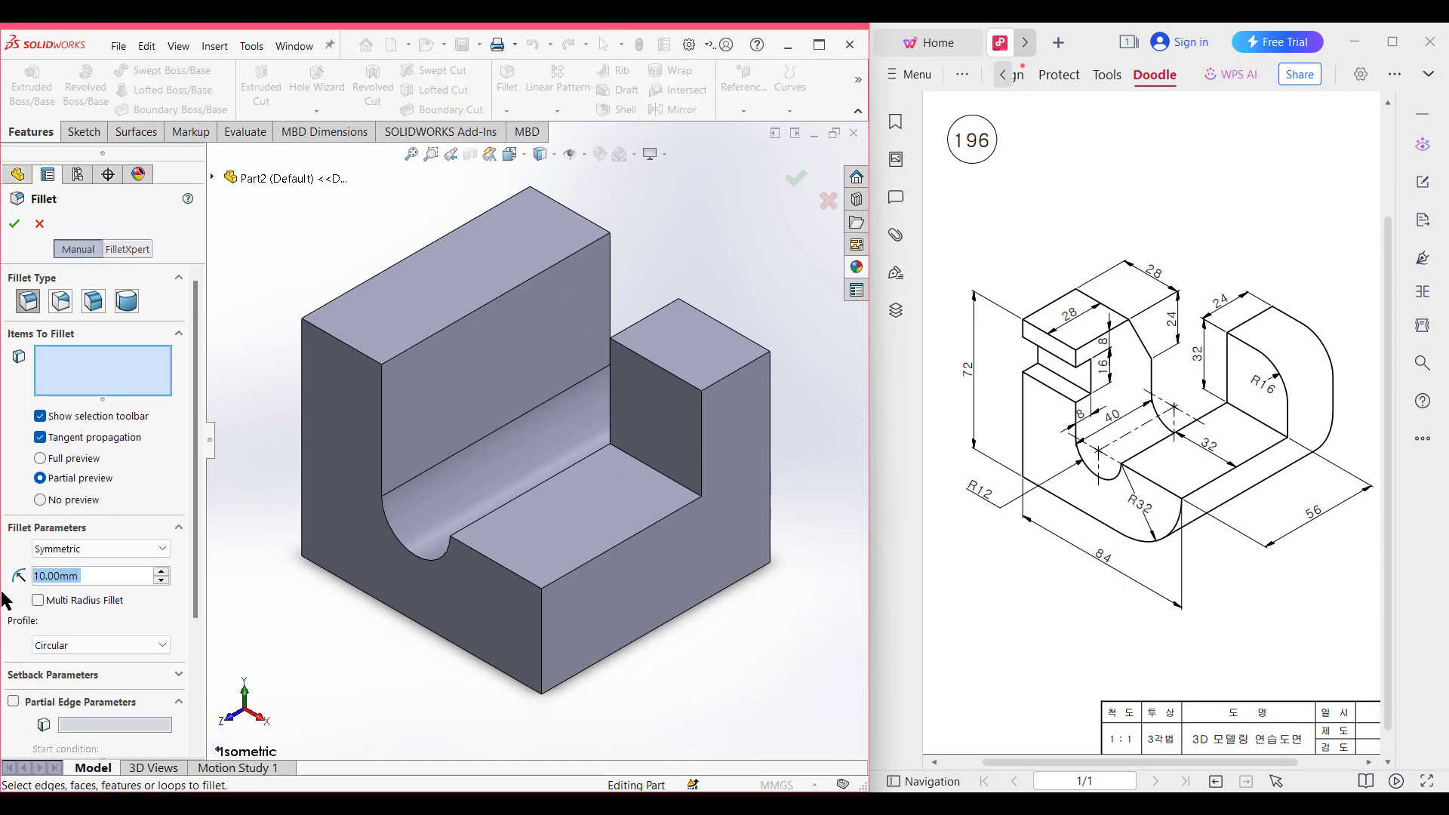
type("32")
key("Return")
left_click(593, 664)
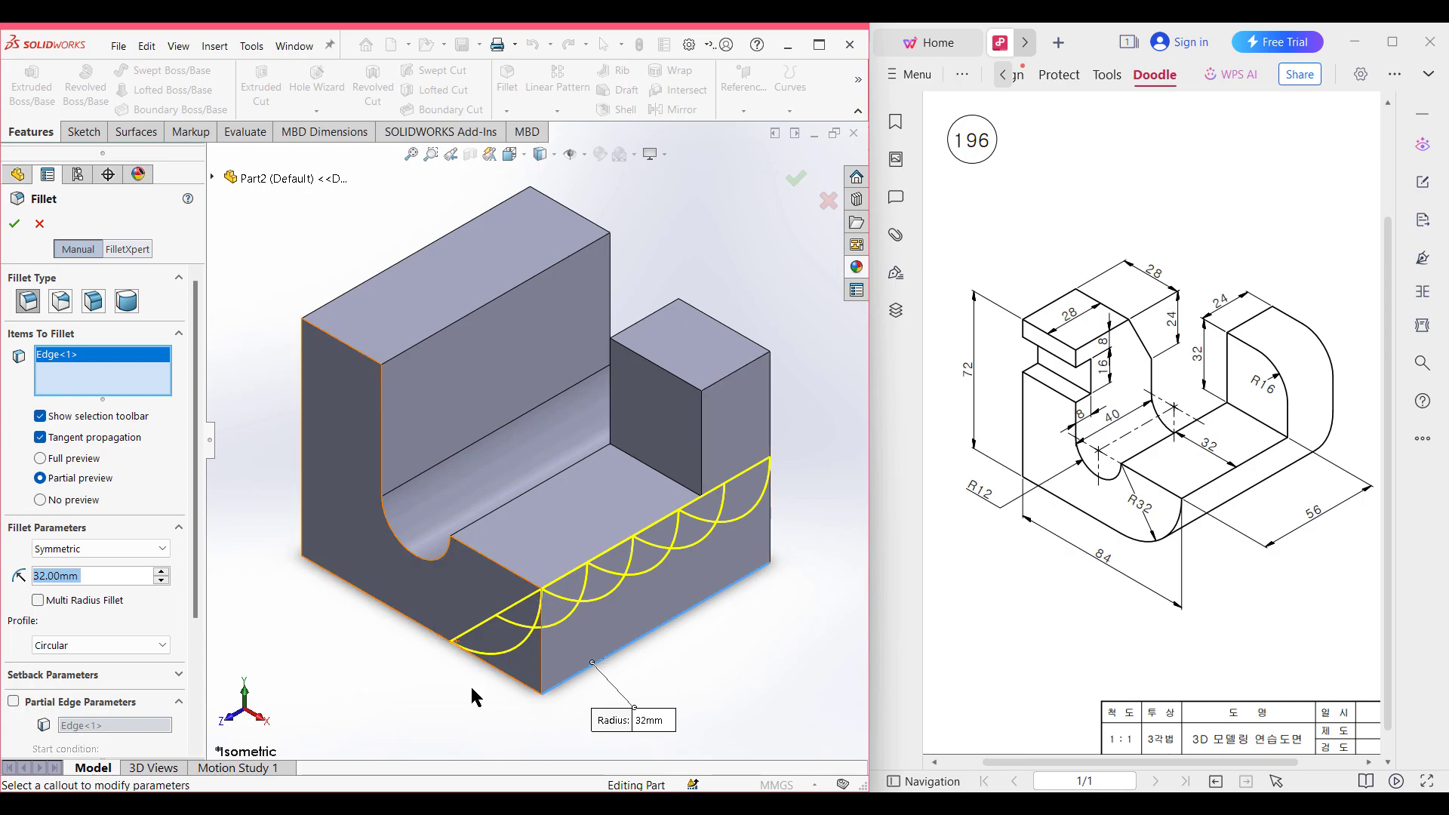
left_click(13, 225)
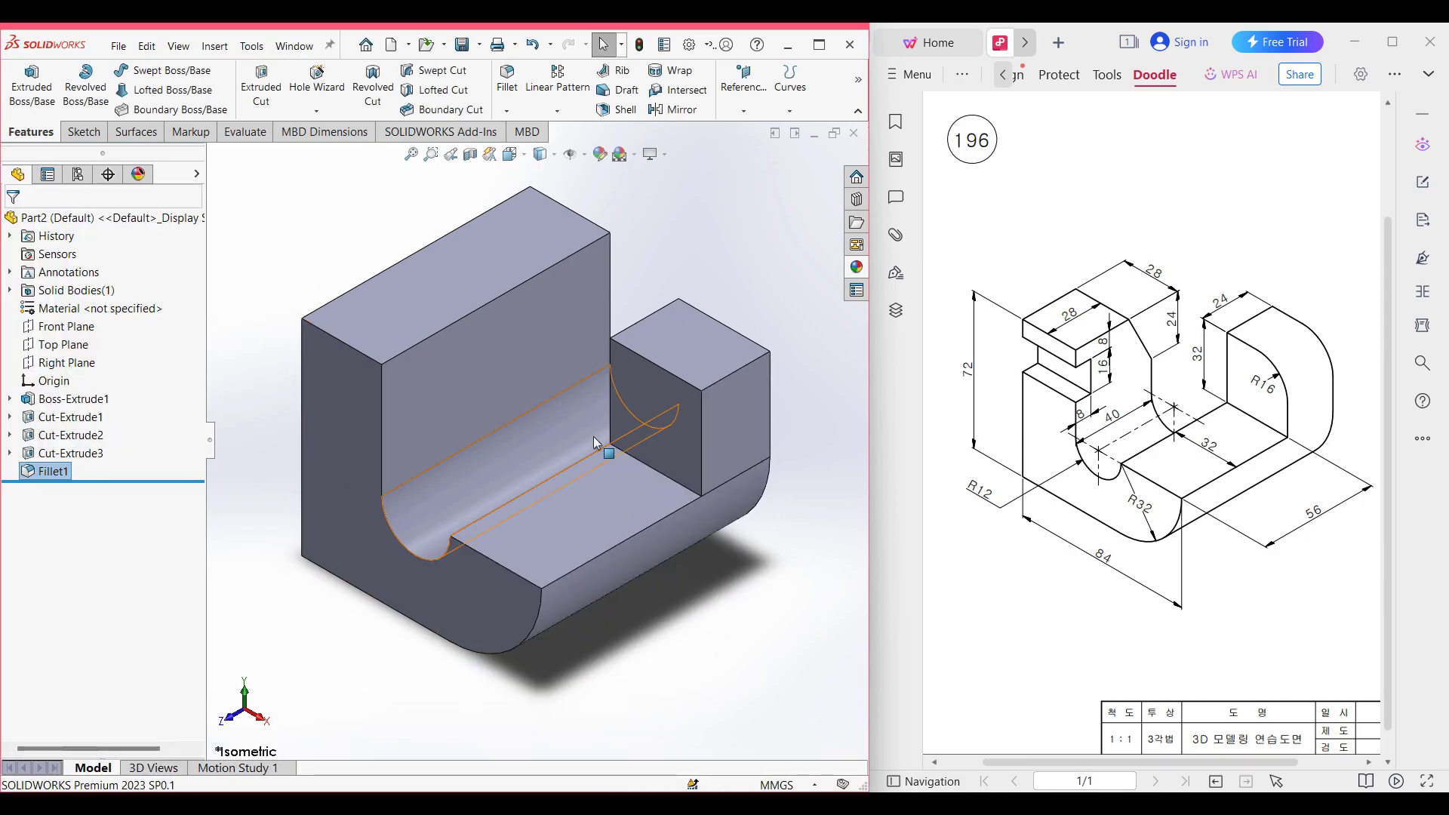
Step: Fillet the rear upright's upper outer edge with a 16 mm radius
left_click(518, 117)
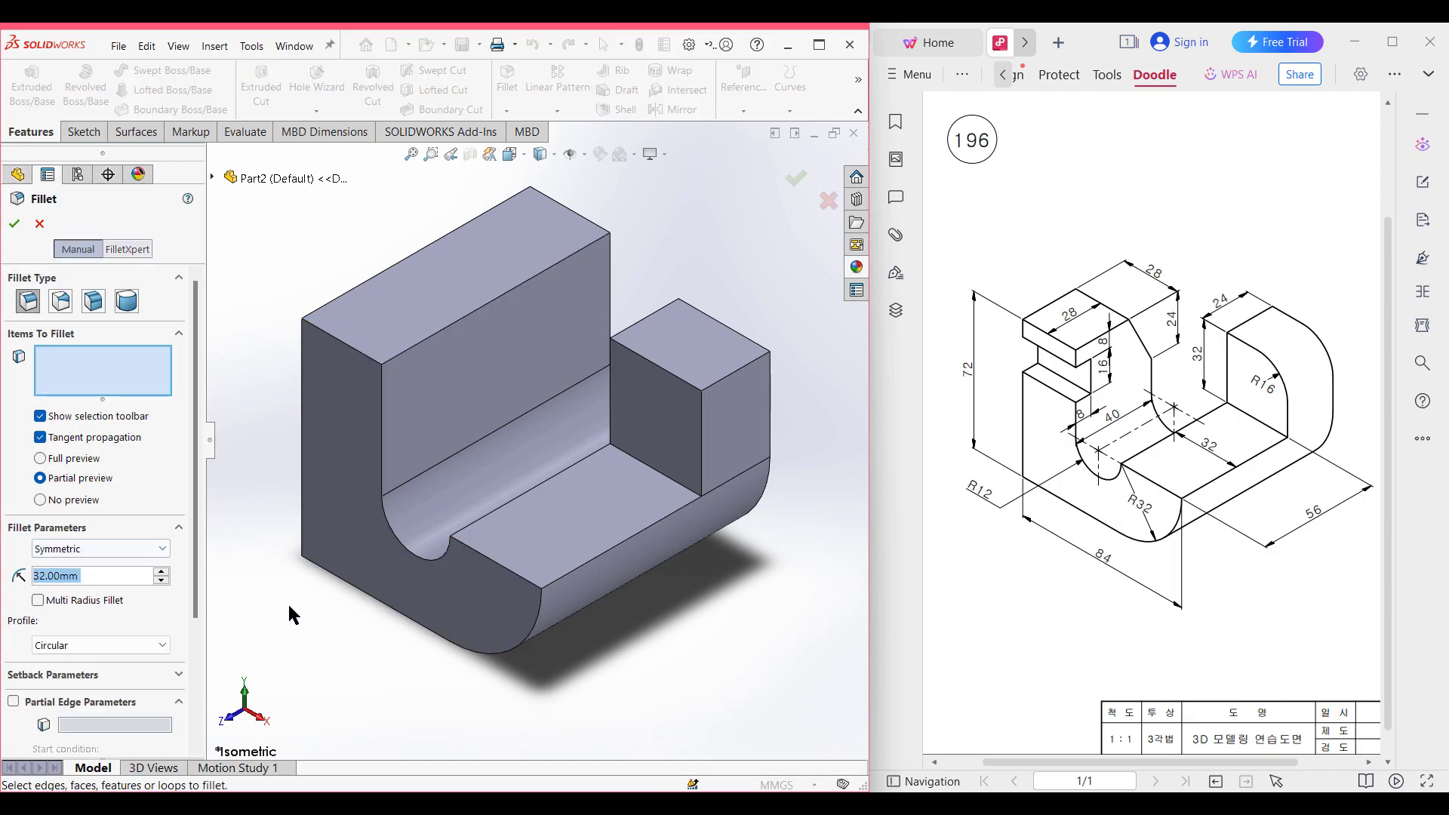
type("16")
key("Return")
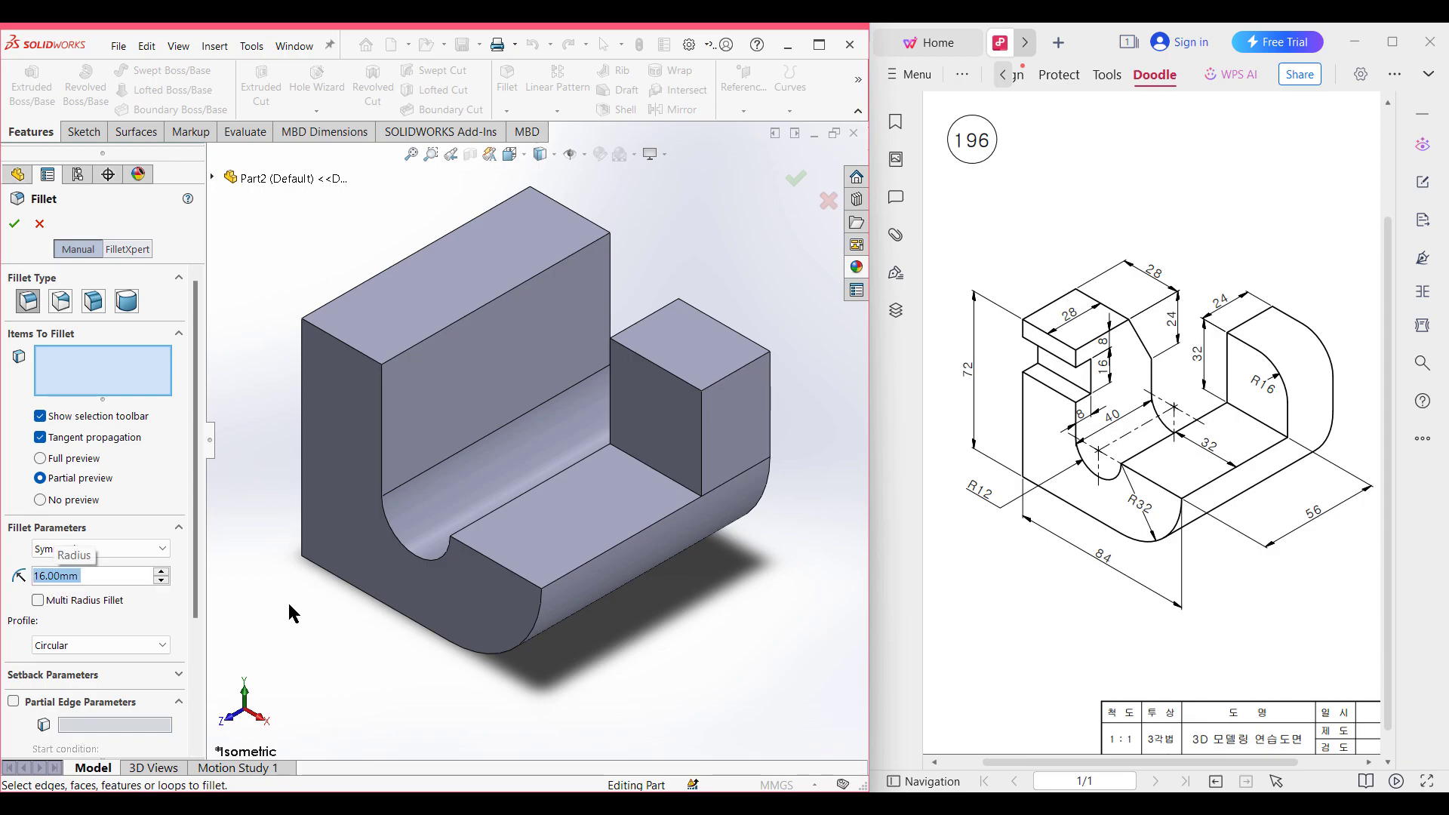
left_click(743, 375)
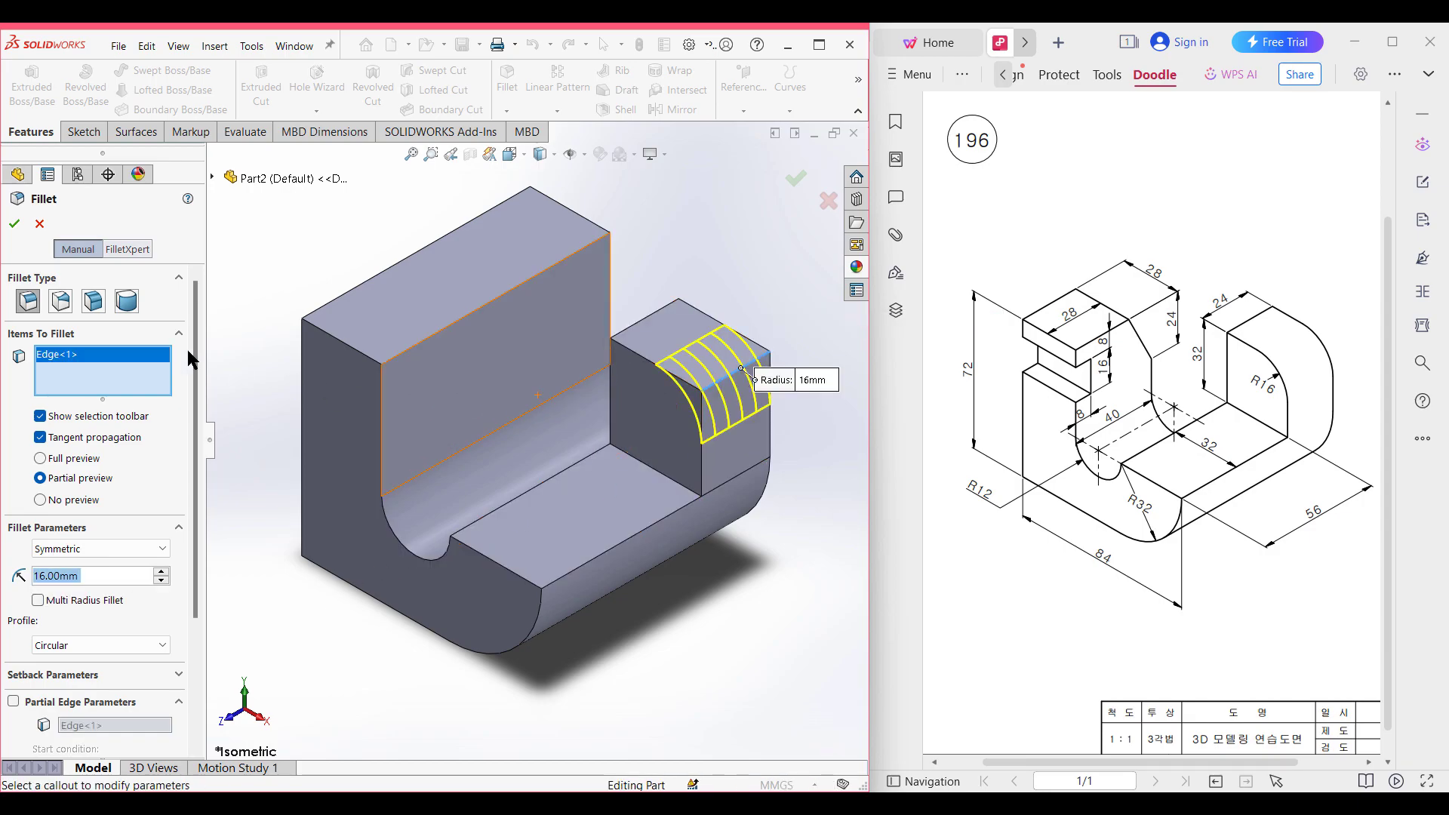
left_click(13, 224)
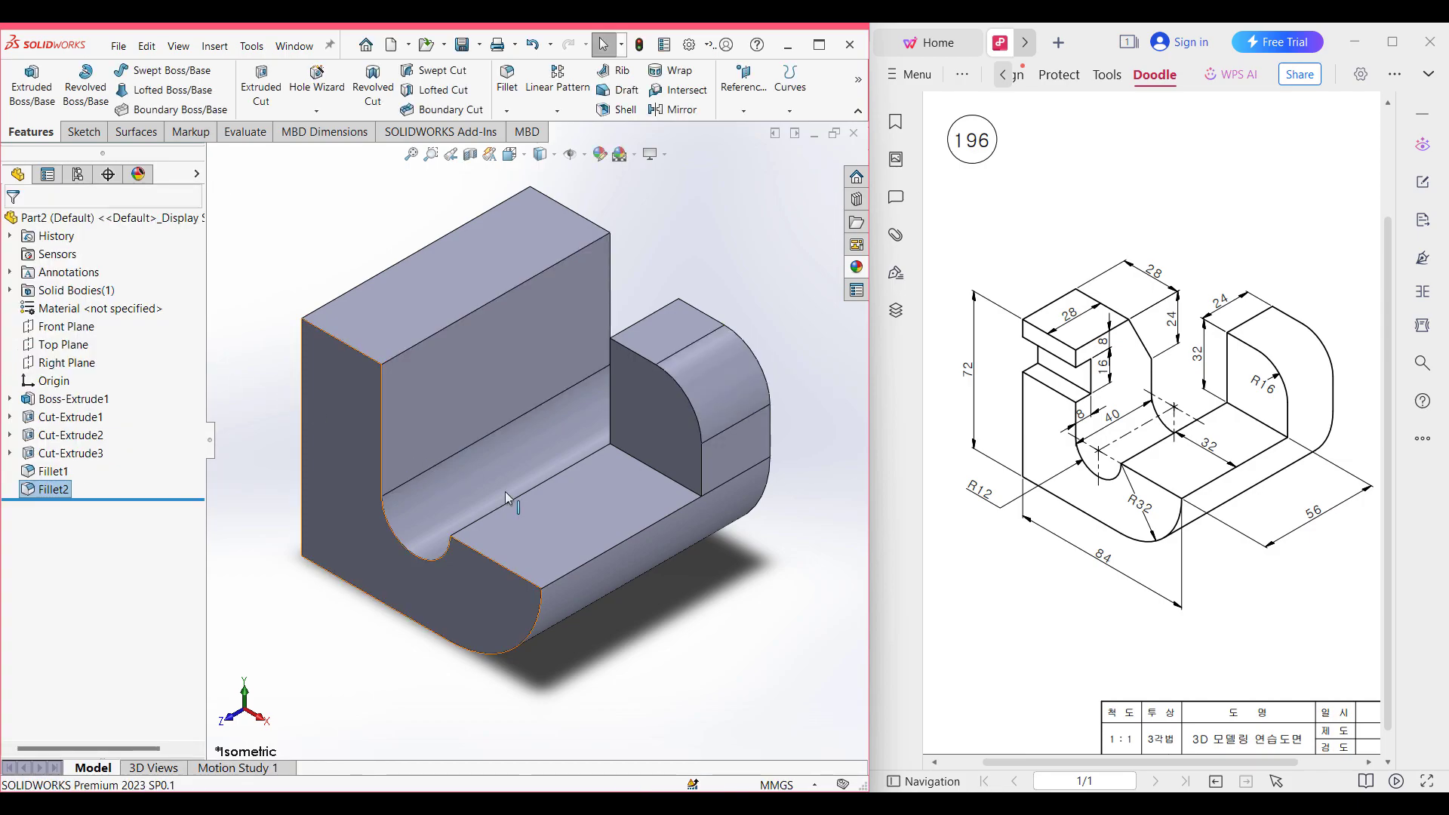
Step: Examine on the drawing how far the slot's arc and the tall wall extend from front to back, clearing the temporary markings
left_click(706, 585)
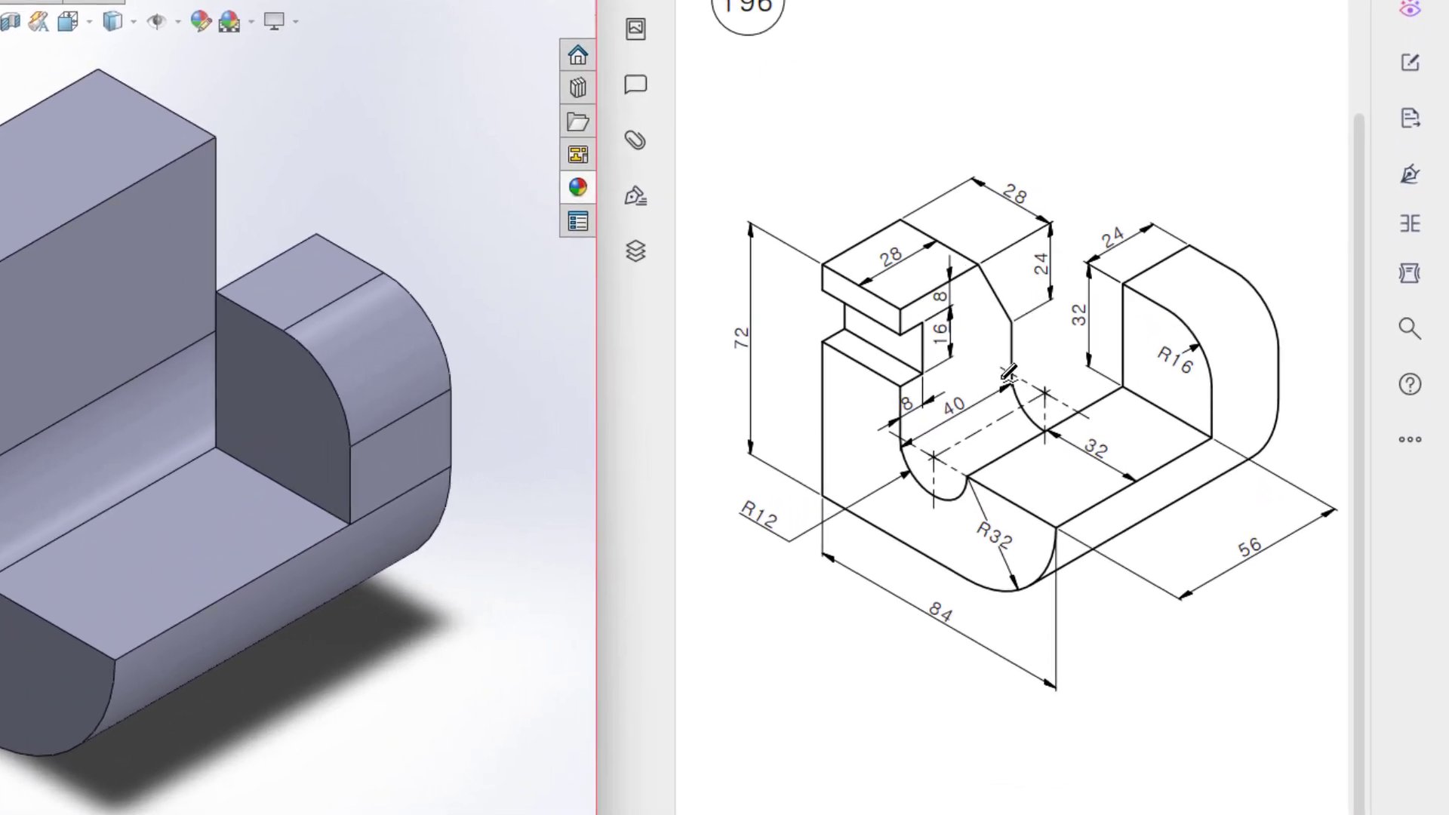
mouse_move(900, 450)
left_mouse_down()
mouse_move(943, 500)
mouse_move(982, 510)
left_mouse_up()
left_click_drag(1013, 385, 1051, 429)
mouse_move(974, 376)
left_mouse_down()
mouse_move(948, 385)
mouse_move(985, 402)
mouse_move(968, 400)
left_mouse_up()
mouse_move(1016, 305)
left_mouse_down()
mouse_move(1164, 306)
mouse_move(970, 217)
mouse_move(1078, 341)
left_mouse_up()
key("ctrl+z")
key("ctrl+z")
key("ctrl+z")
key("ctrl+z")
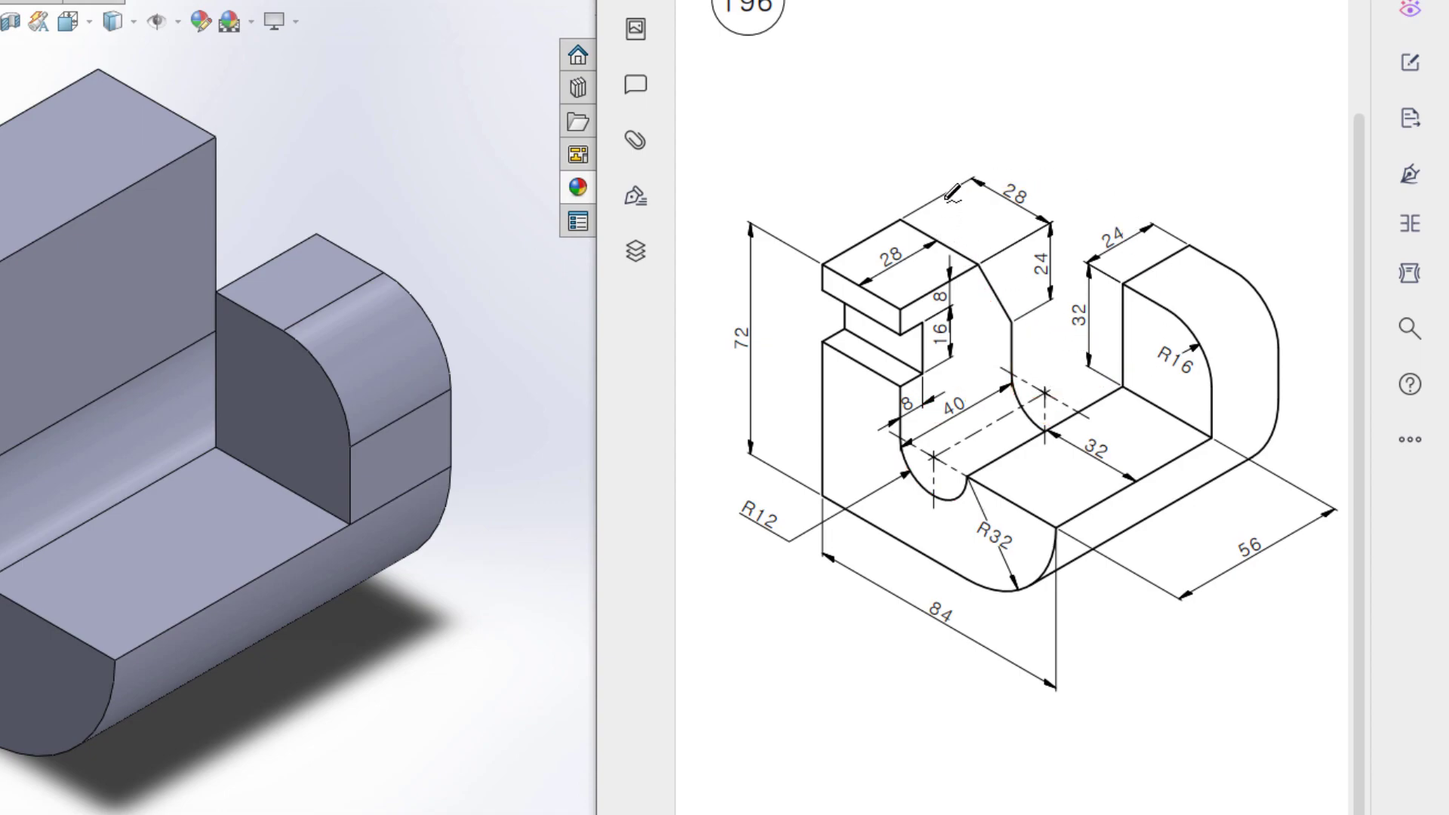
Step: Examine the drawing for the area missing behind the tall wall and the length that limits it, clearing the temporary markings
mouse_move(928, 202)
left_mouse_down()
mouse_move(1095, 323)
mouse_move(1157, 273)
mouse_move(1173, 222)
mouse_move(1012, 150)
mouse_move(928, 201)
left_mouse_up()
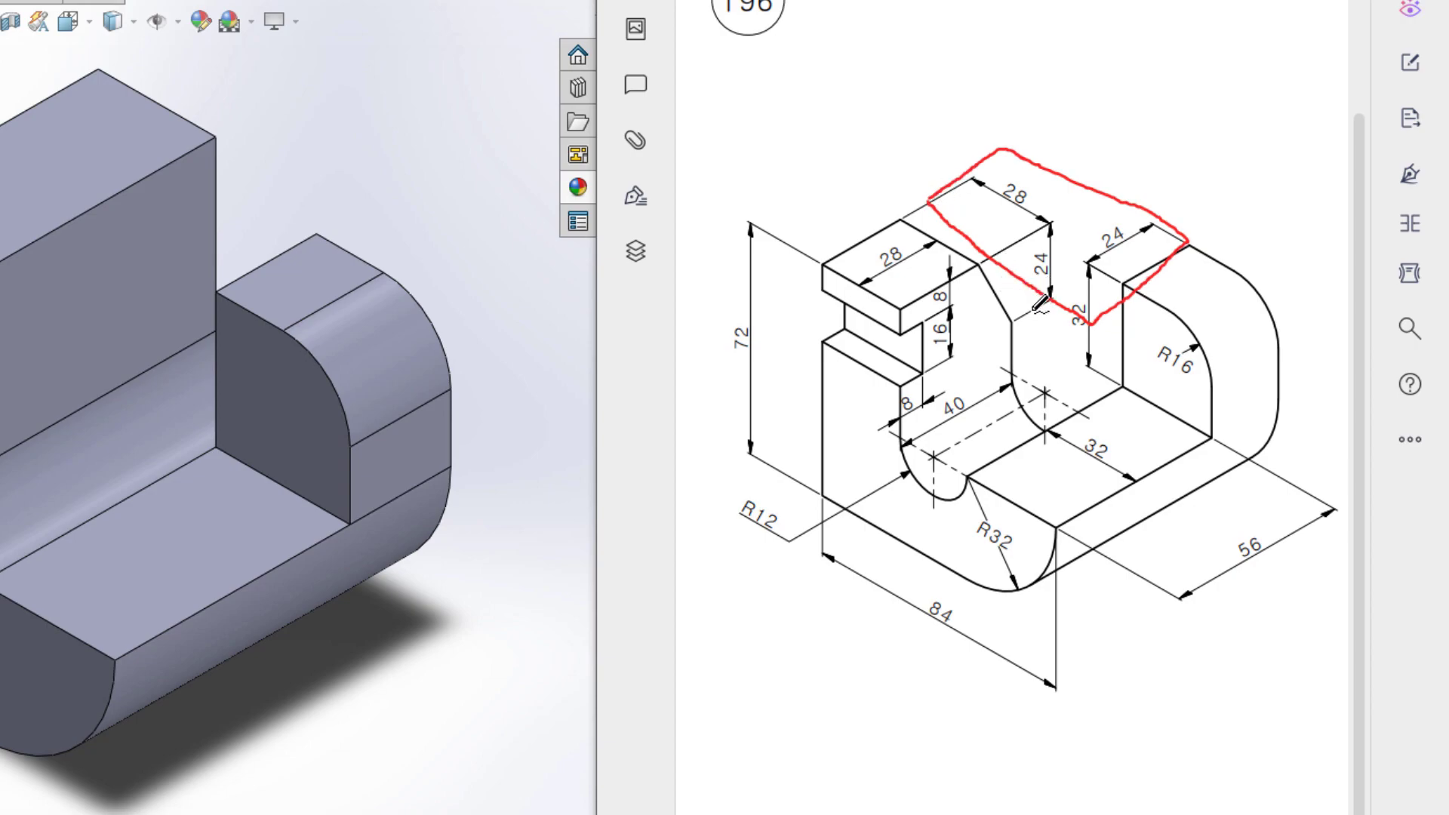
left_click_drag(1054, 289, 1023, 315)
left_click_drag(897, 416, 915, 405)
mouse_move(1046, 296)
left_mouse_down()
mouse_move(897, 417)
mouse_move(973, 398)
mouse_move(942, 384)
left_mouse_up()
mouse_move(1078, 302)
left_mouse_down()
mouse_move(1078, 420)
mouse_move(1120, 366)
left_mouse_up()
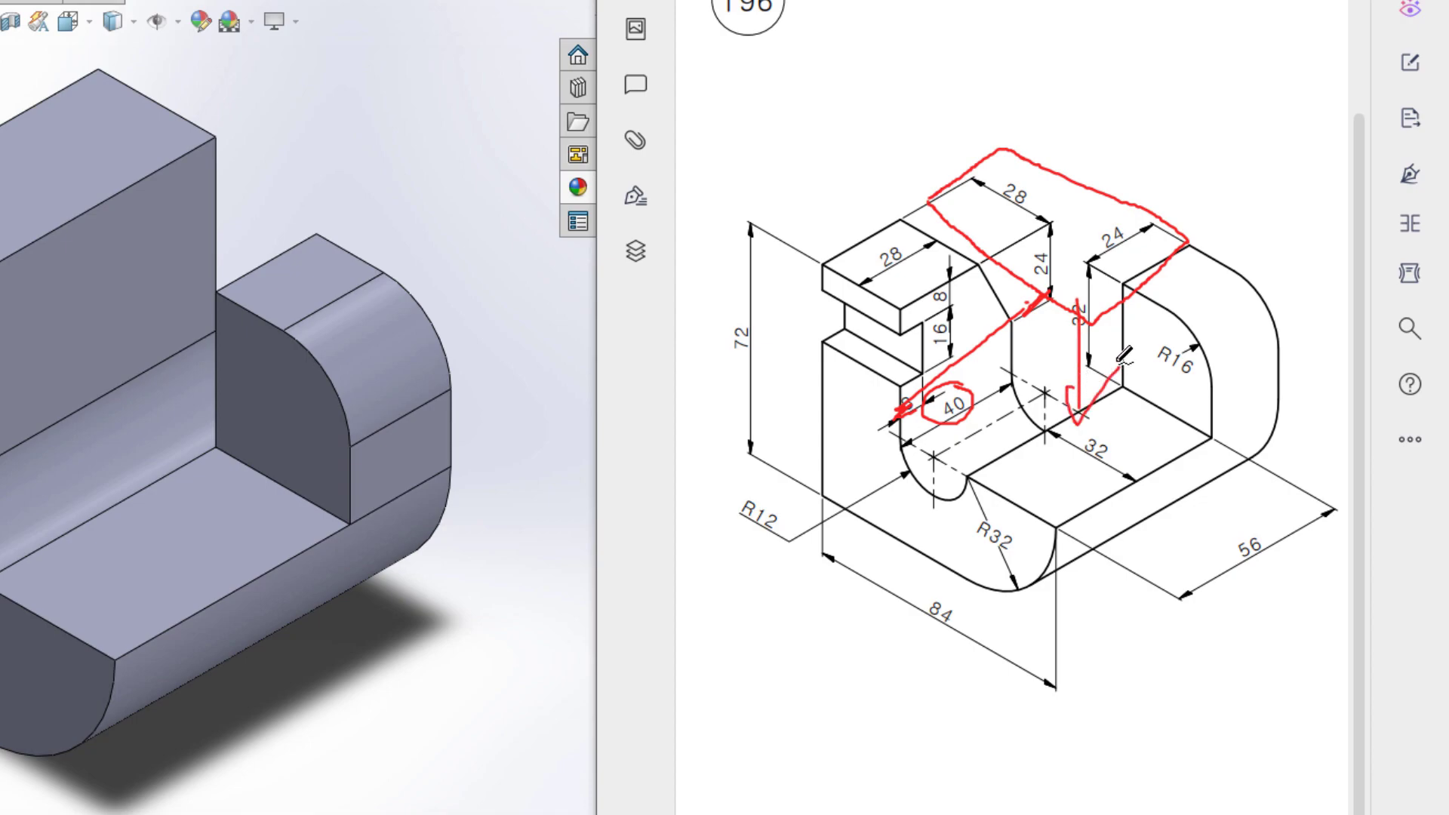
key("ctrl+z")
key("ctrl+z")
key("ctrl+z")
key("ctrl+z")
key("ctrl+z")
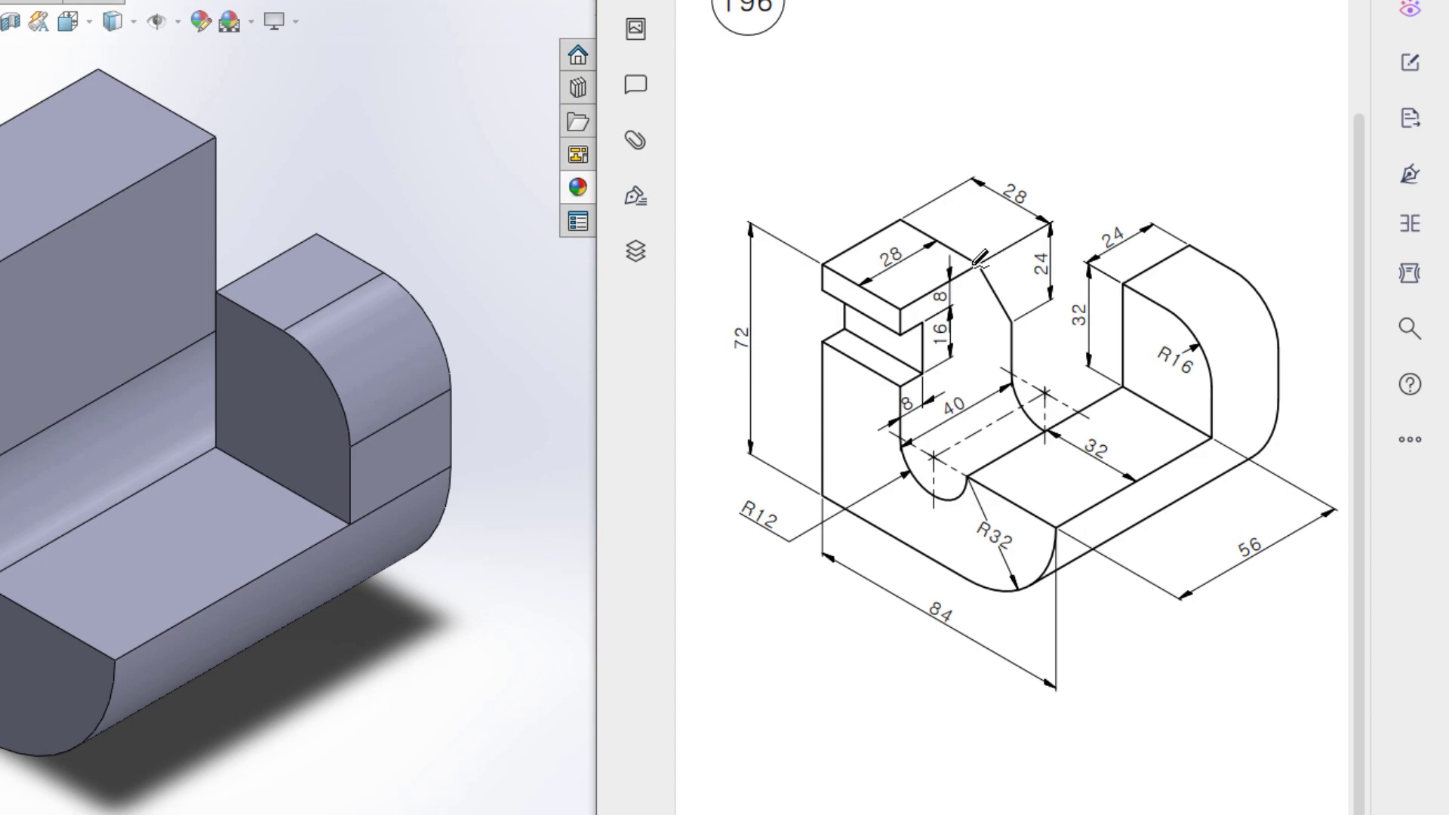
Step: Examine the drawing for the sloped rear edge of the tall wall and the dimensions of its end points, clearing the temporary markings
mouse_move(1004, 250)
left_mouse_down()
mouse_move(1019, 320)
mouse_move(989, 255)
left_mouse_up()
left_click_drag(980, 267, 1013, 316)
left_click_drag(977, 261, 974, 264)
left_click_drag(899, 305, 894, 310)
mouse_move(881, 241)
left_mouse_down()
mouse_move(918, 257)
mouse_move(905, 243)
left_mouse_up()
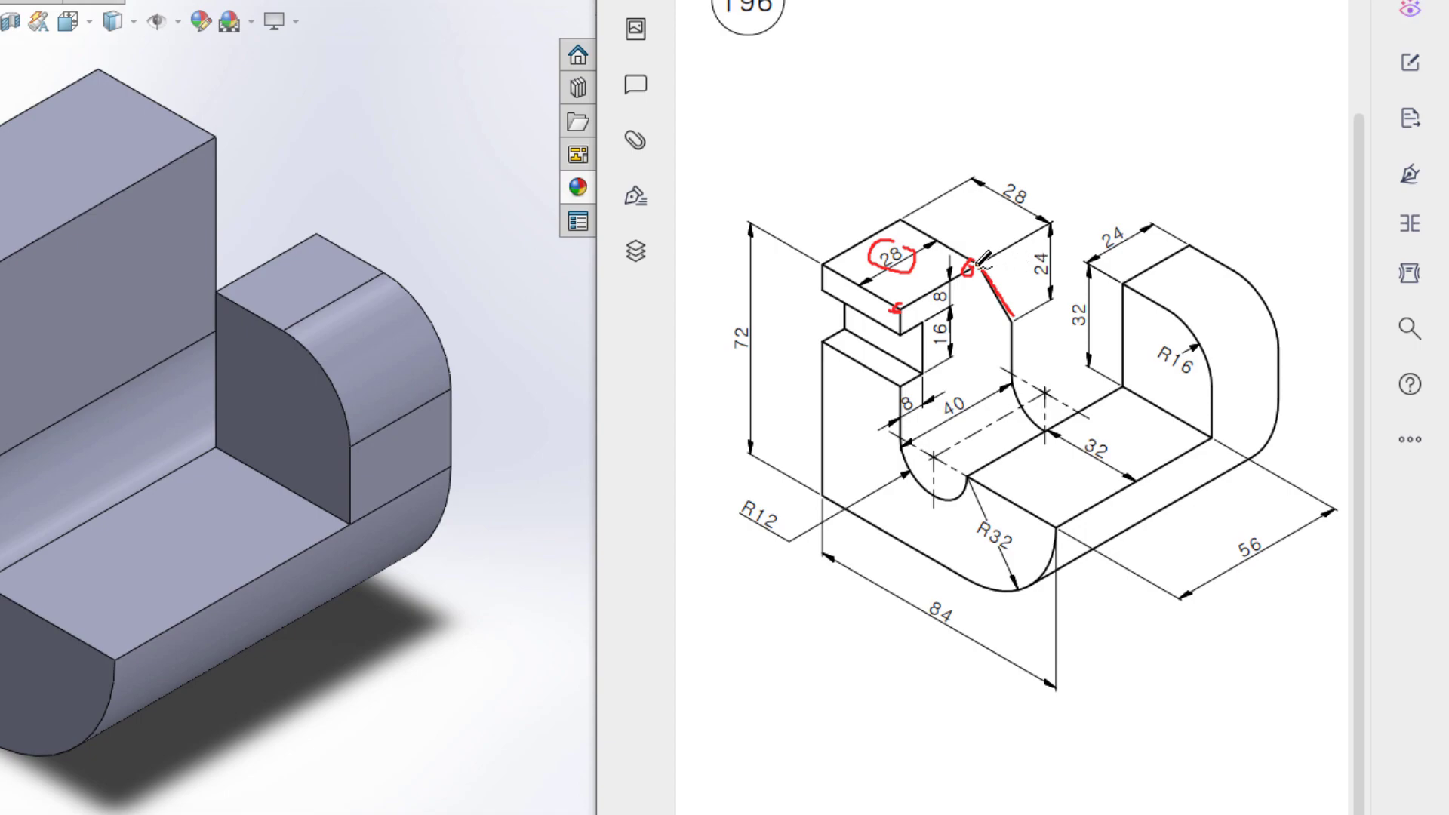
left_click_drag(970, 268, 1010, 317)
mouse_move(1081, 247)
left_mouse_down()
mouse_move(1028, 257)
mouse_move(1077, 261)
mouse_move(1010, 321)
left_mouse_up()
mouse_move(983, 248)
left_mouse_down()
mouse_move(903, 175)
mouse_move(899, 202)
mouse_move(951, 182)
left_mouse_up()
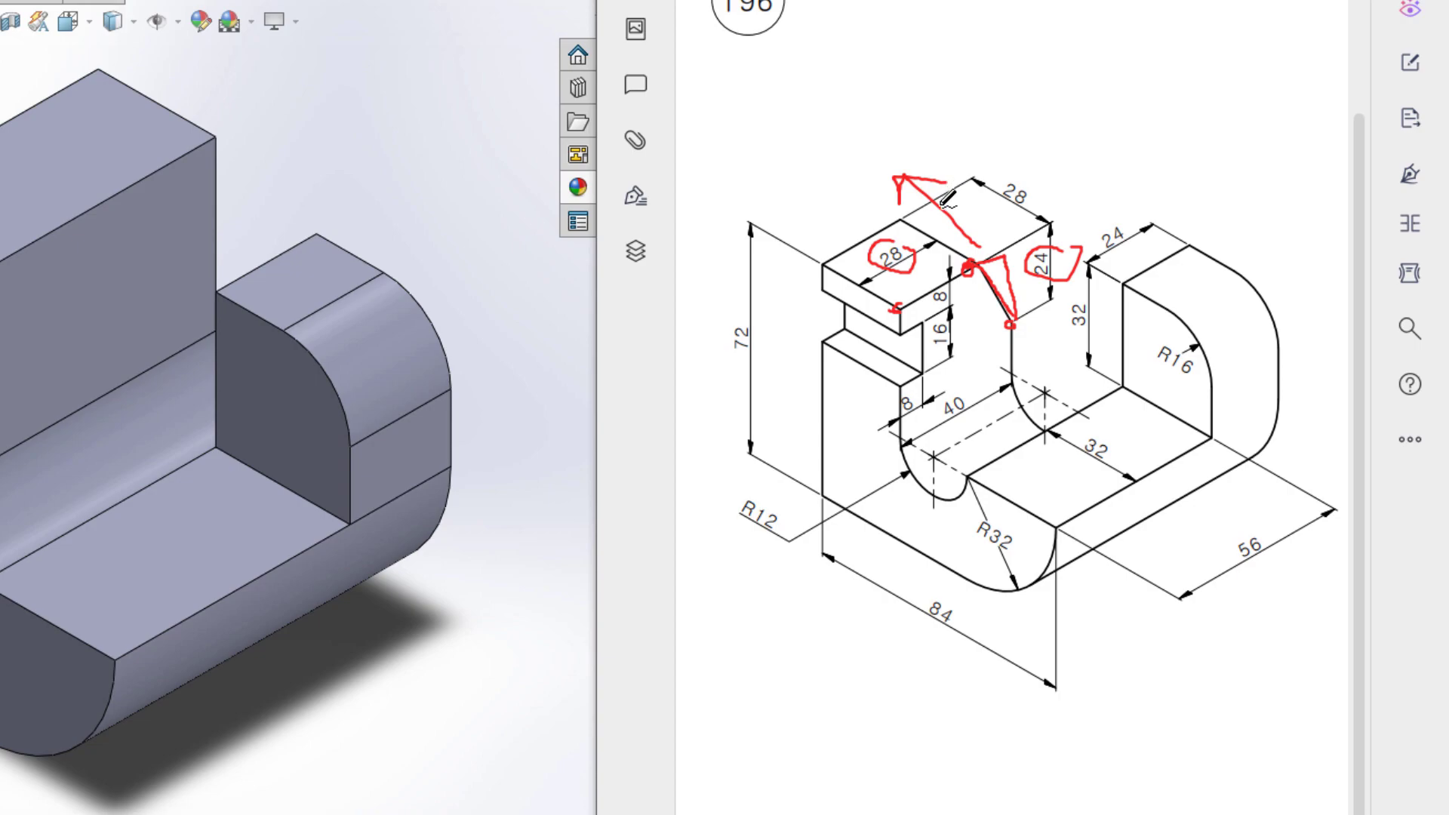
key("ctrl+z")
key("ctrl+z")
key("ctrl+z")
key("ctrl+z")
key("ctrl+z")
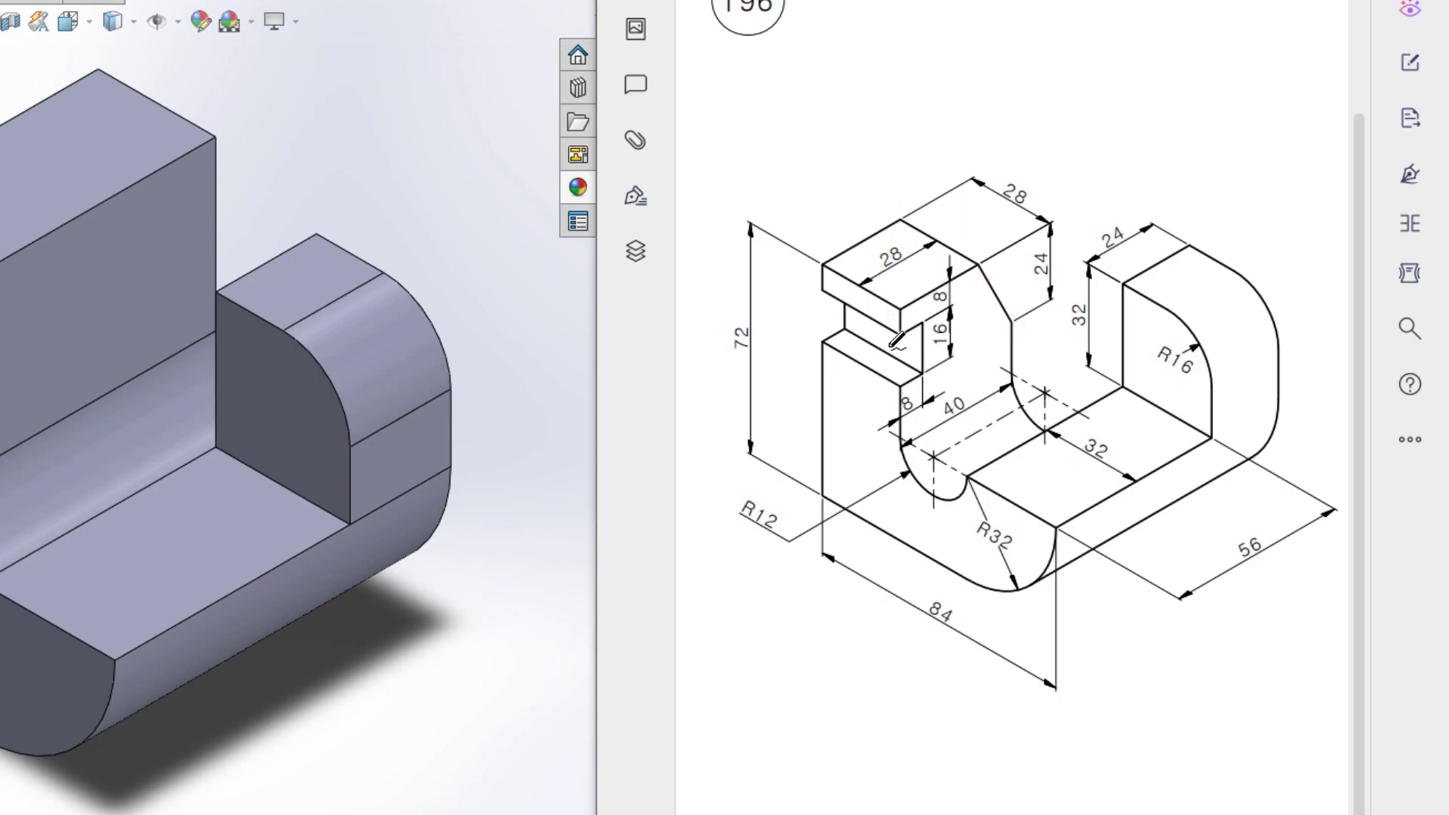
Step: Examine the drawing for the outline of the notch in the tall wall's front and its vertical dimensions
mouse_move(821, 292)
left_mouse_down()
mouse_move(907, 333)
mouse_move(898, 386)
mouse_move(821, 332)
mouse_move(822, 296)
left_mouse_up()
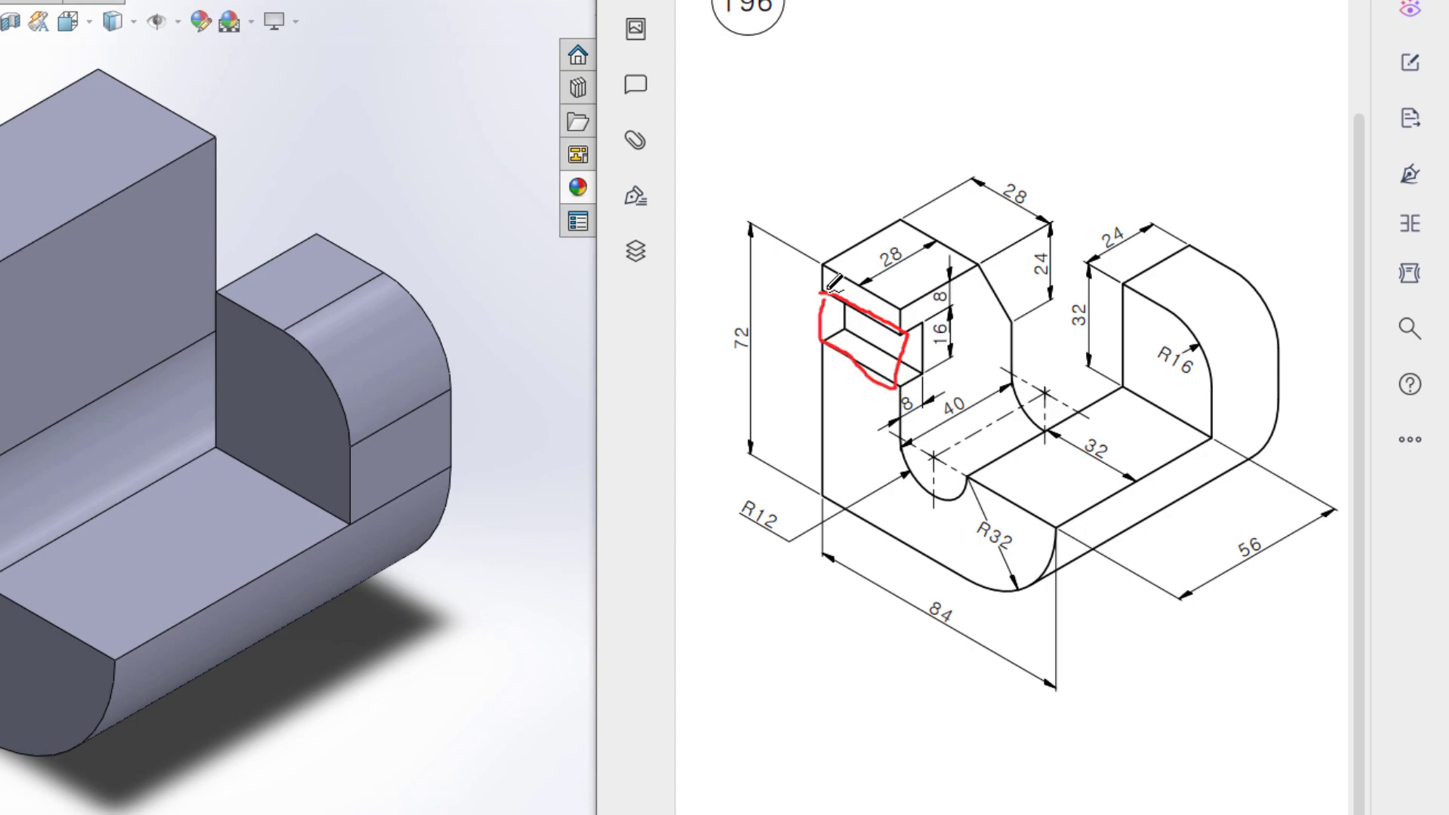
key("ctrl+z")
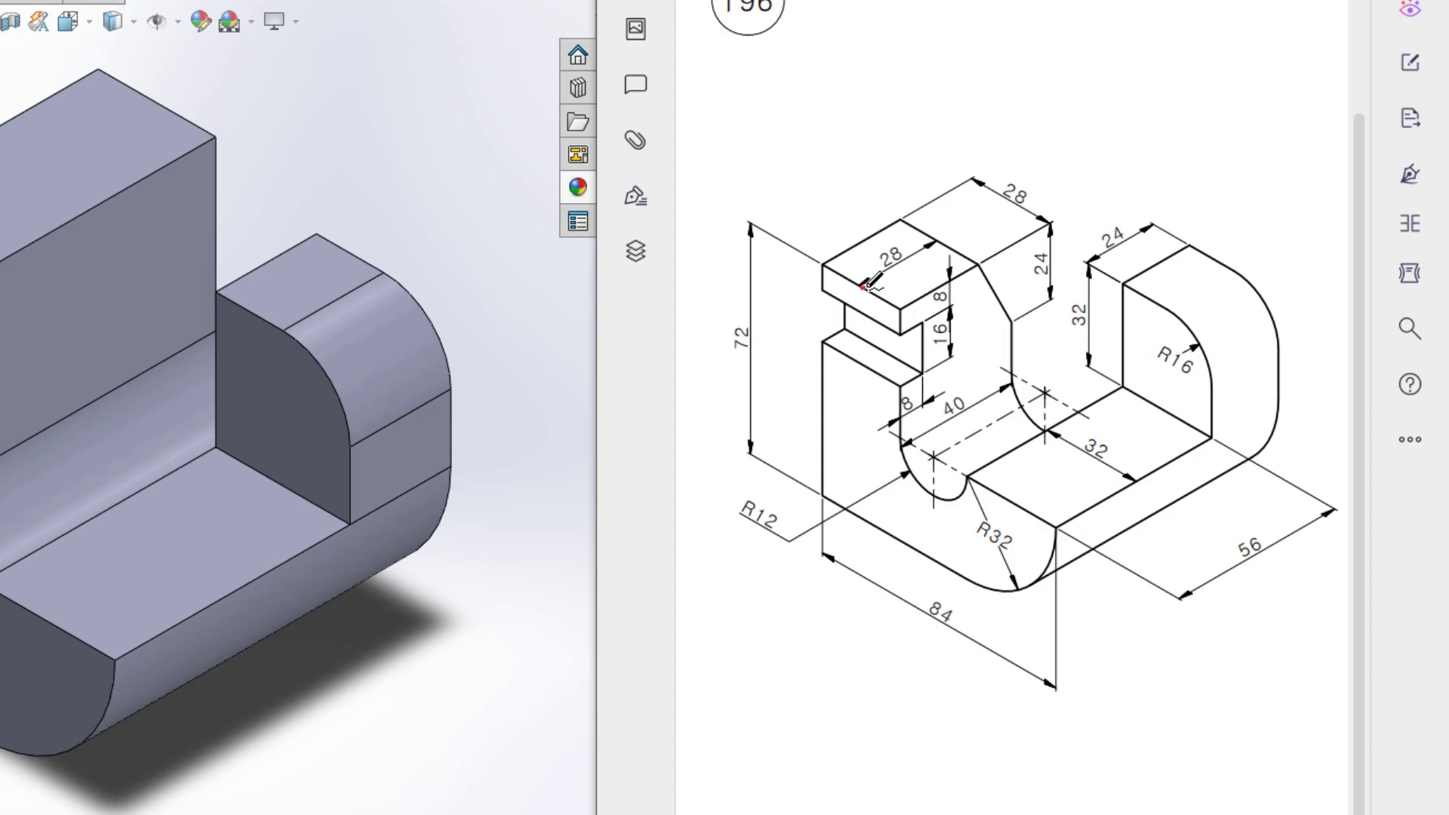
mouse_move(955, 276)
left_mouse_down()
mouse_move(918, 294)
mouse_move(954, 301)
mouse_move(942, 280)
left_mouse_up()
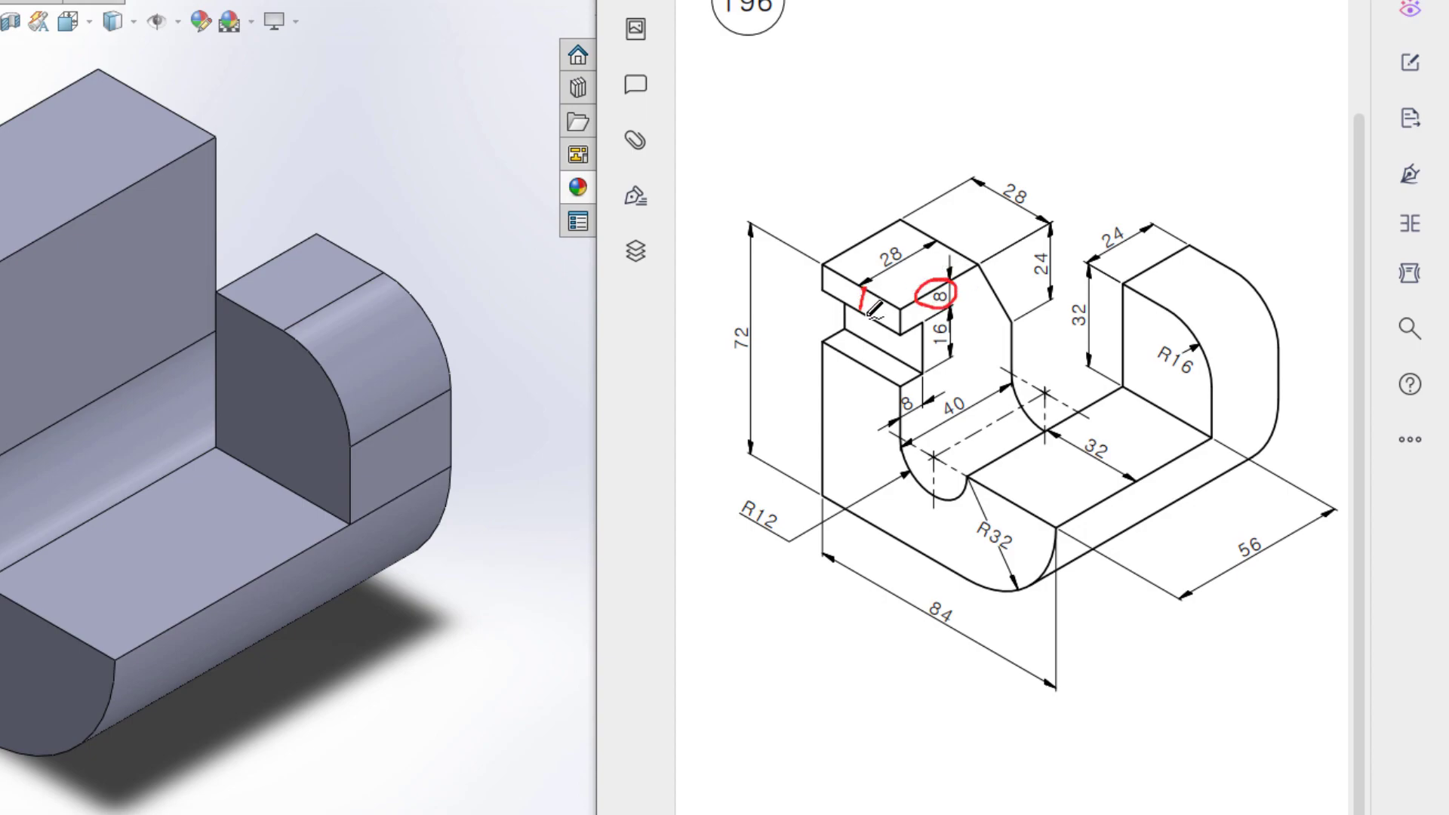
left_click_drag(860, 323, 858, 354)
mouse_move(952, 315)
left_mouse_down()
mouse_move(923, 332)
mouse_move(952, 347)
left_mouse_up()
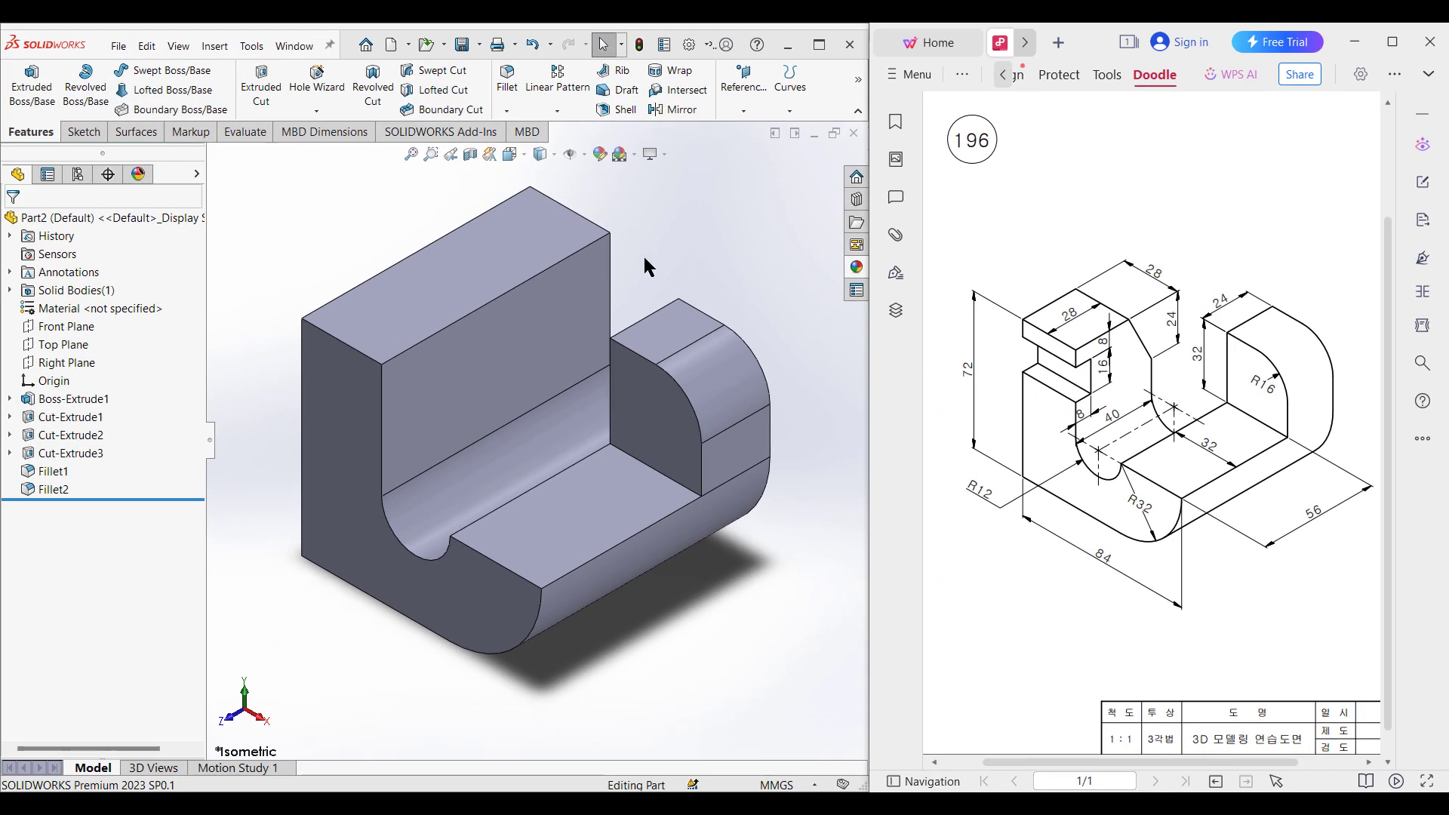
Step: On the tall wall's top face, sketch a corner rectangle about 52 x 31 mm from the rear outer corner to the slot's far edge
left_click(554, 252)
right_click(556, 252)
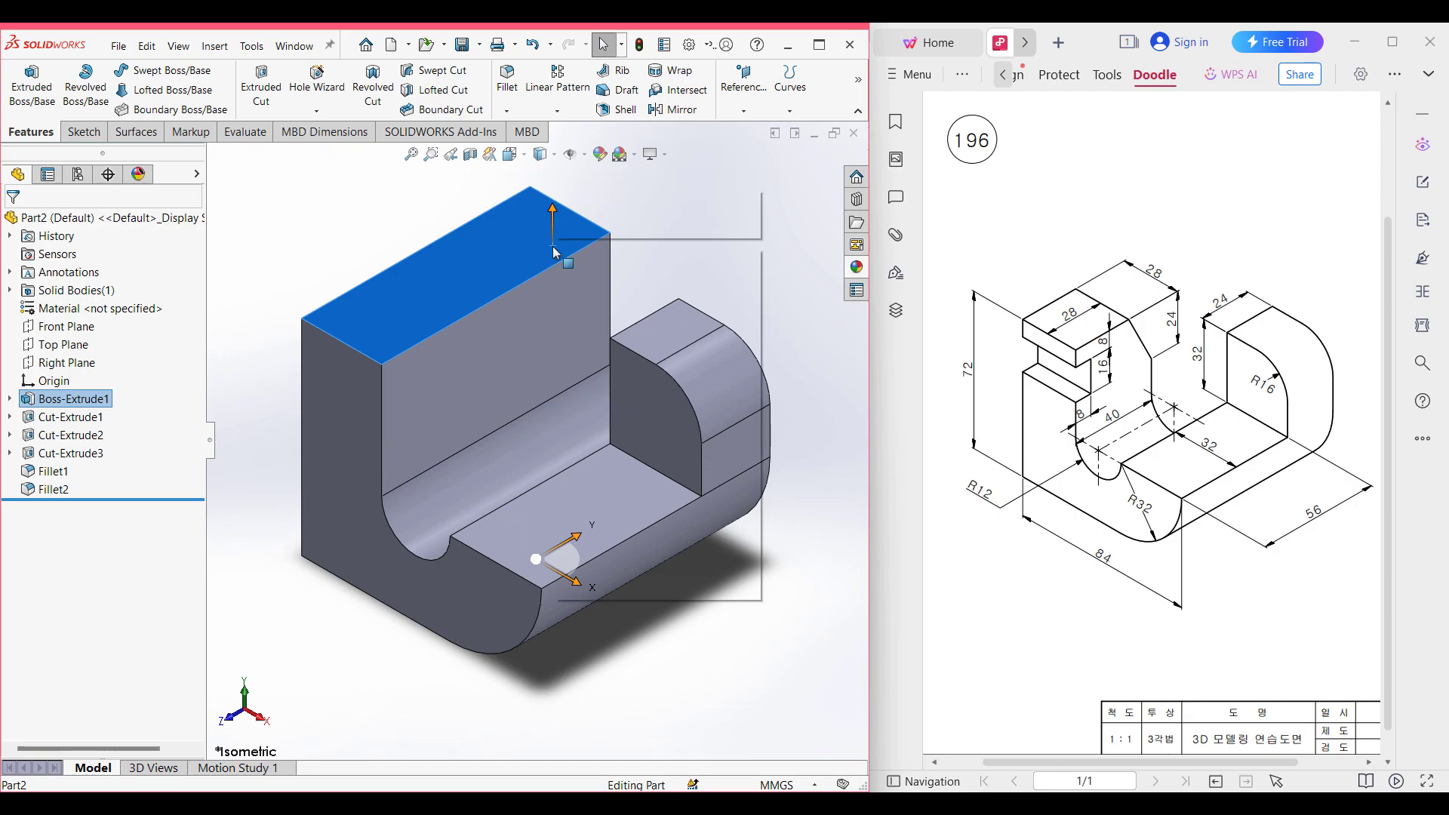
left_click(590, 225)
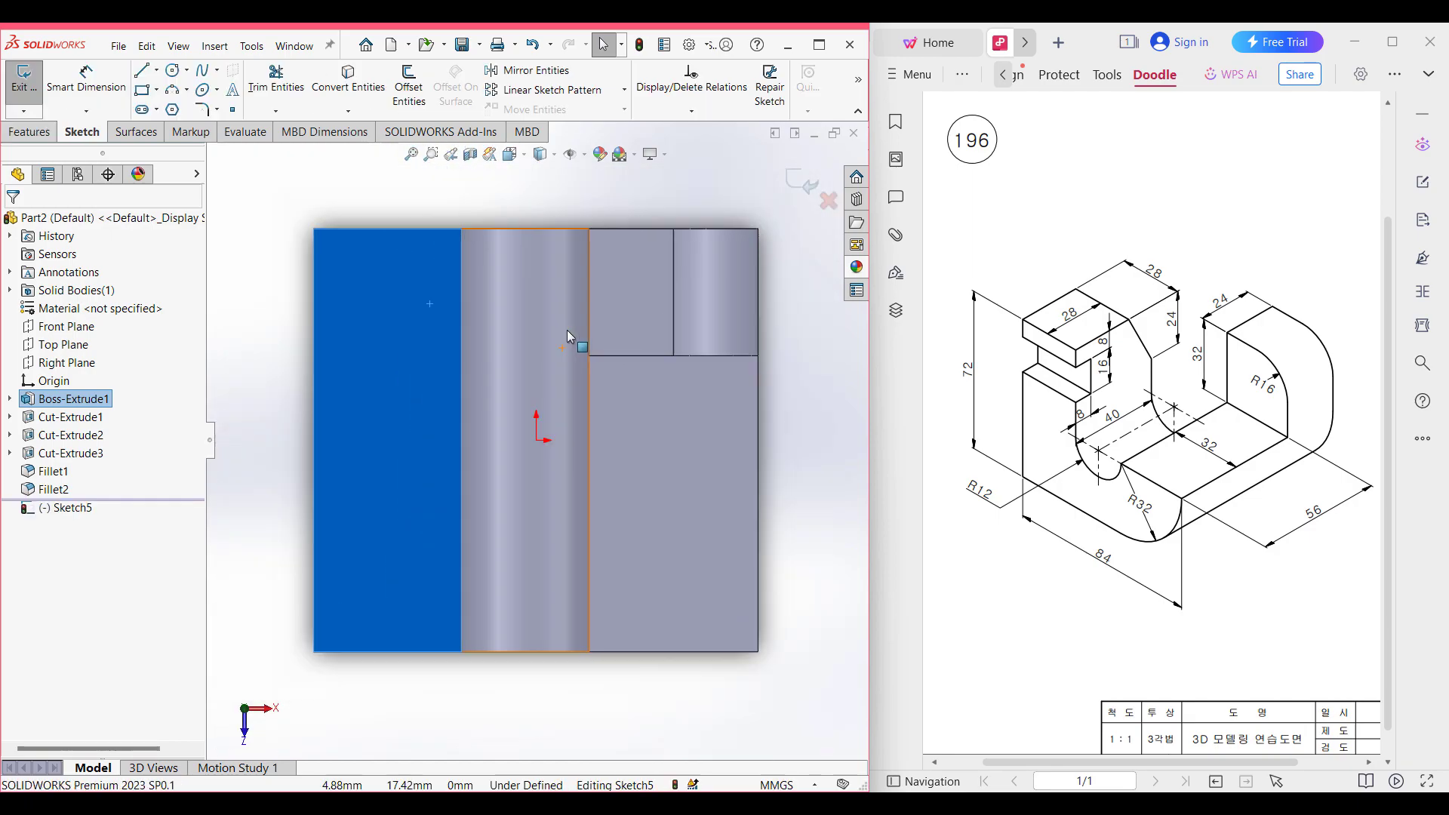
left_click(143, 90)
left_click(314, 229)
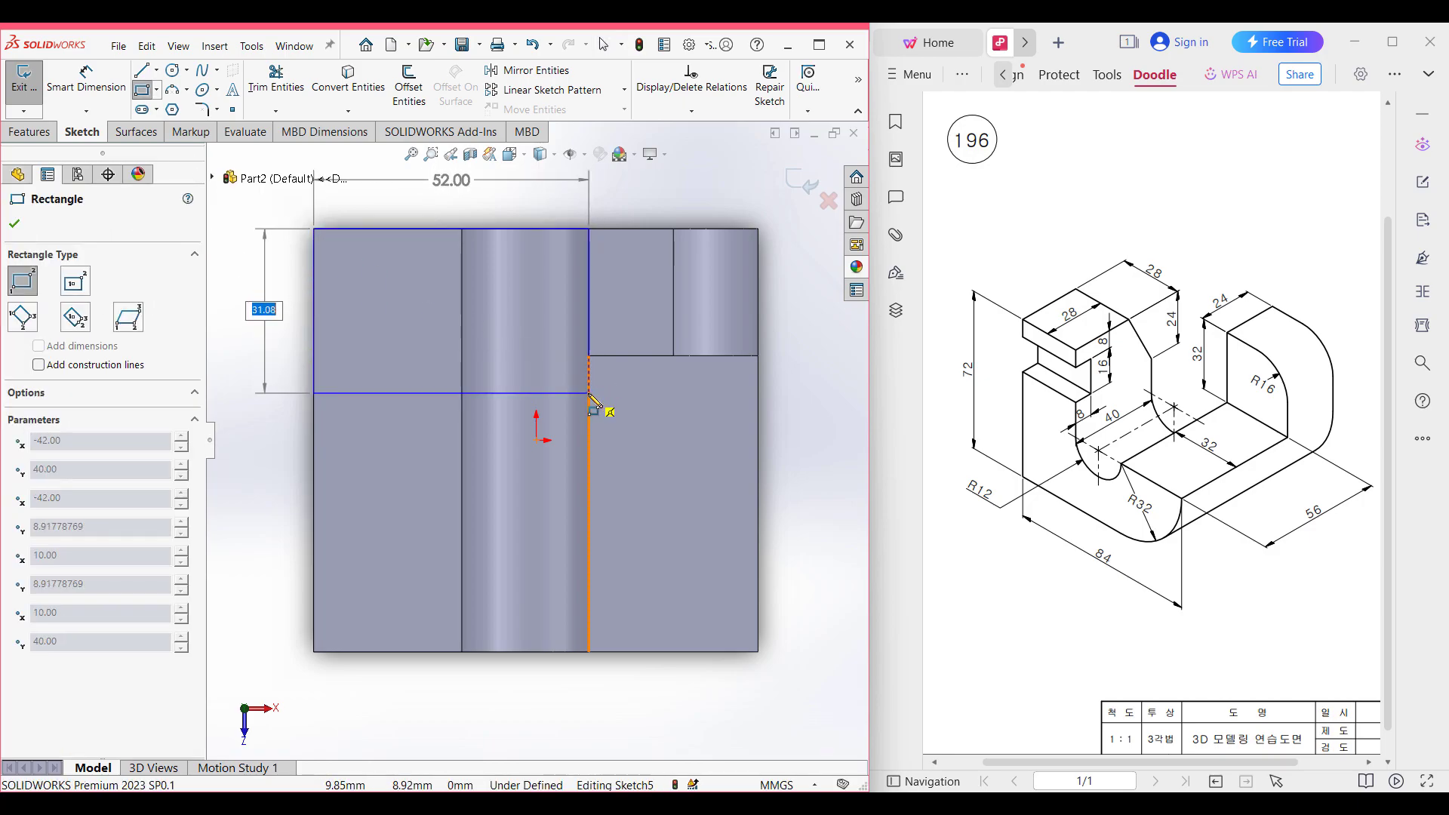
left_click(589, 394)
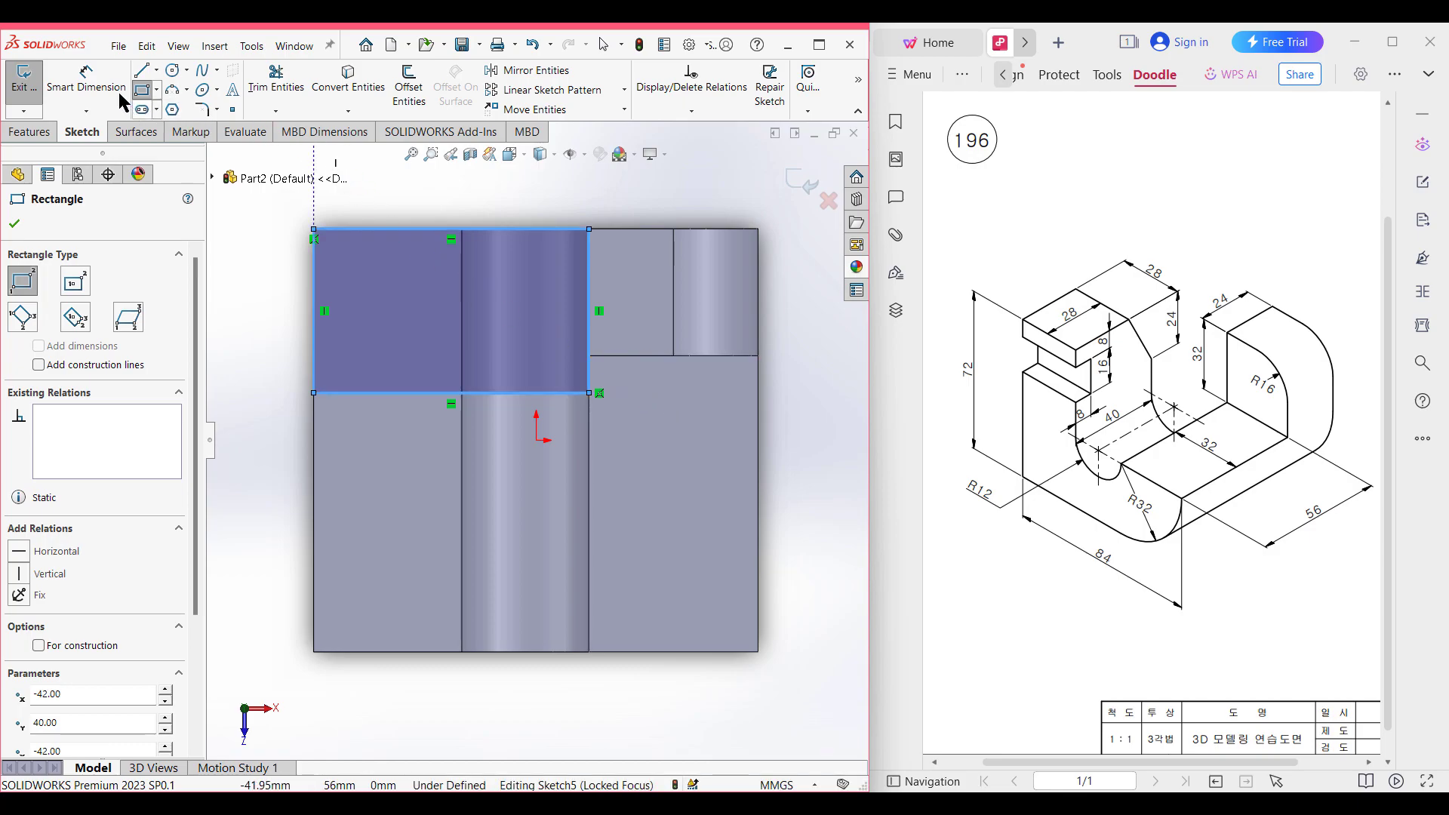
Step: Dimension the distance from the rectangle's front edge to the part's front edge as 40 mm
left_click(87, 84)
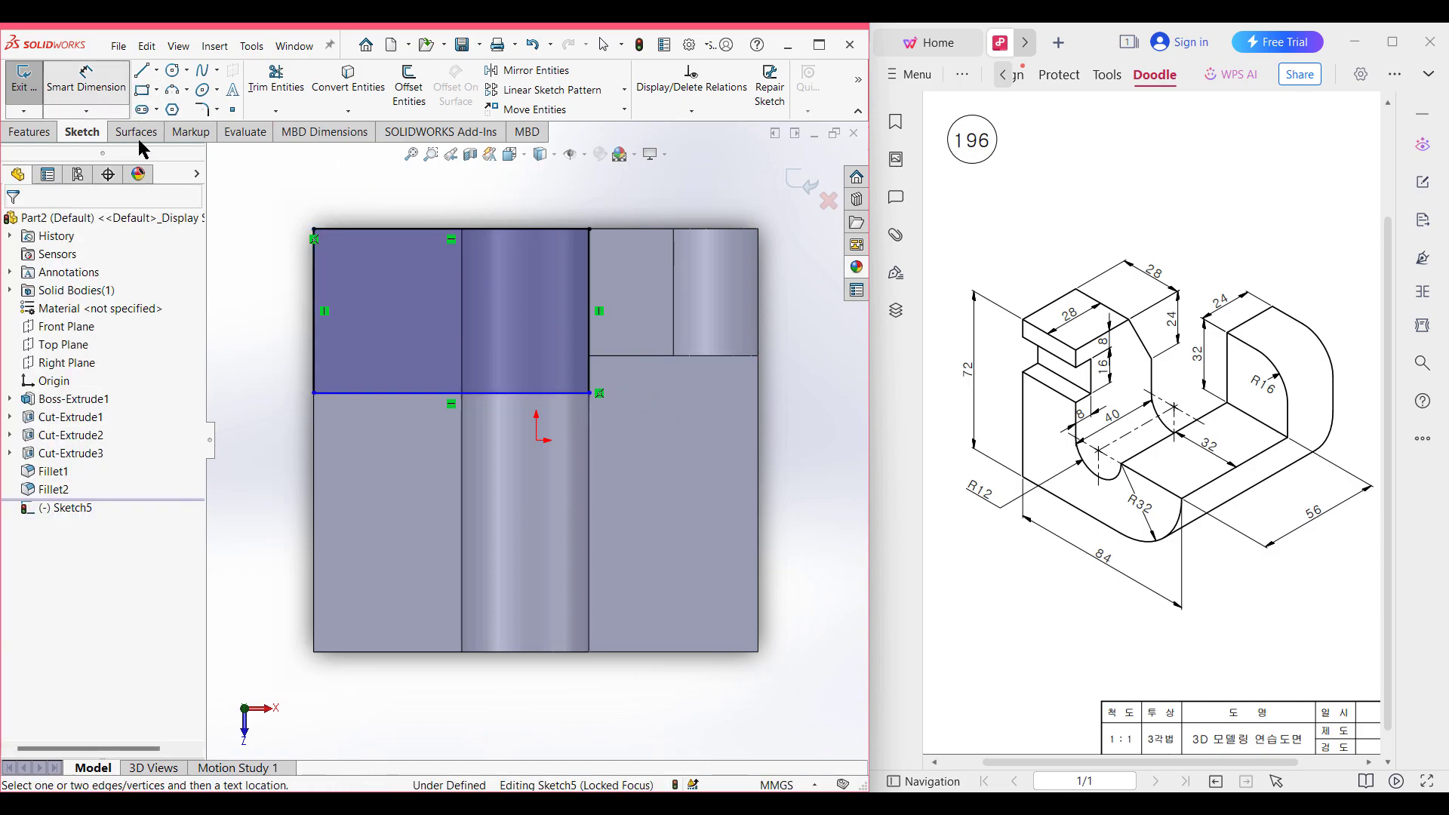
left_click(397, 394)
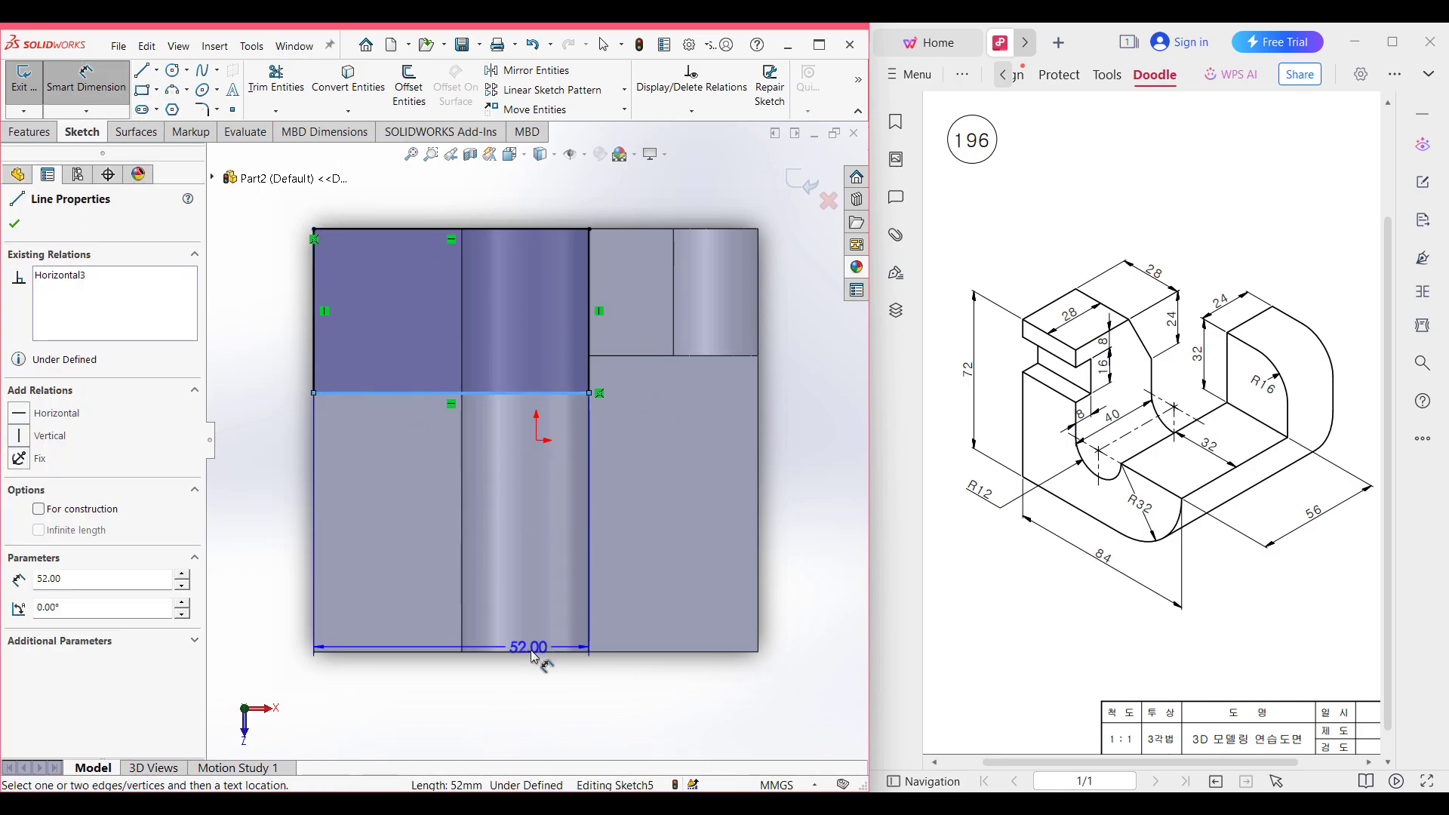
left_click(533, 653)
left_click(528, 604)
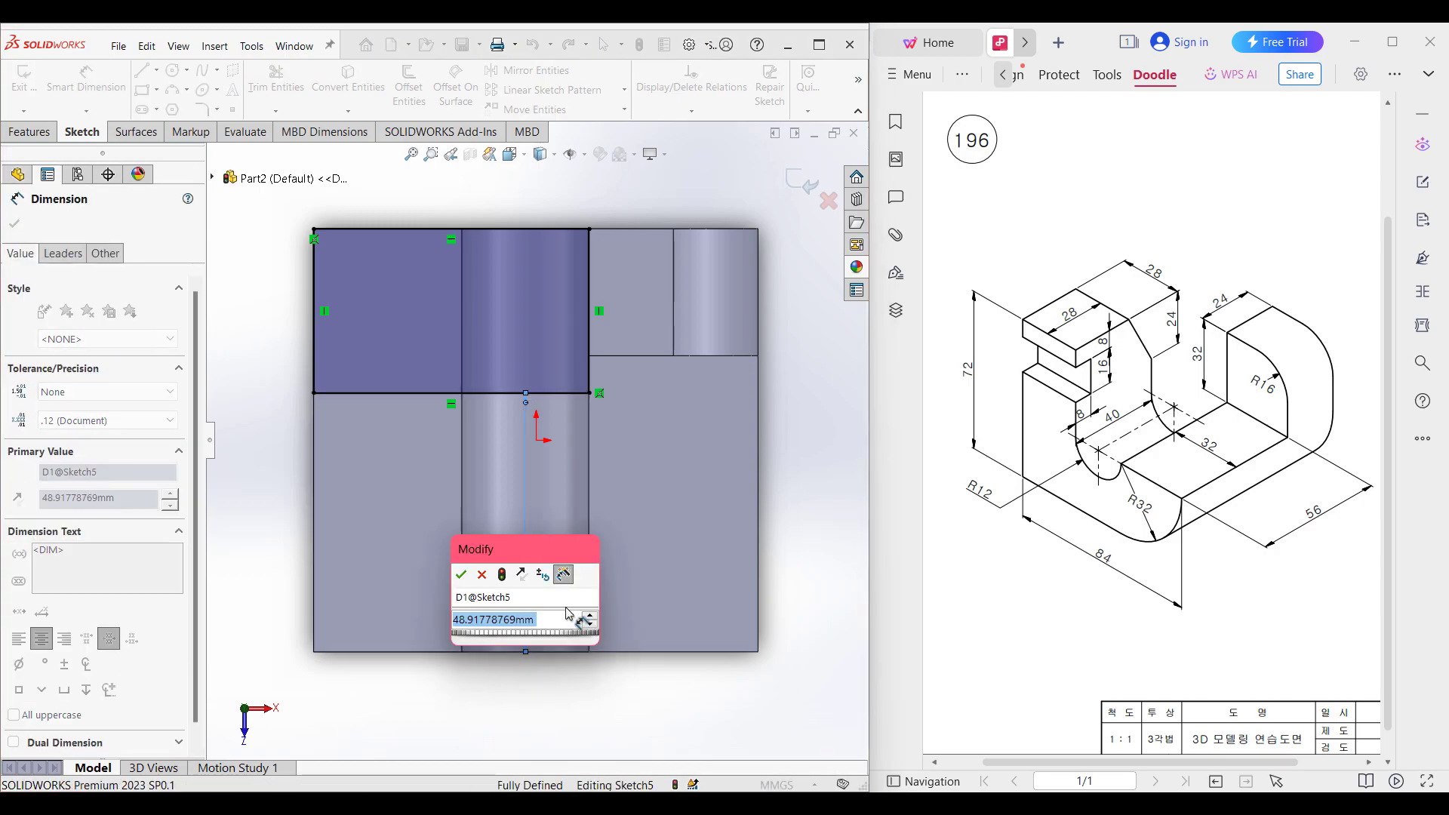
type("40")
key("Return")
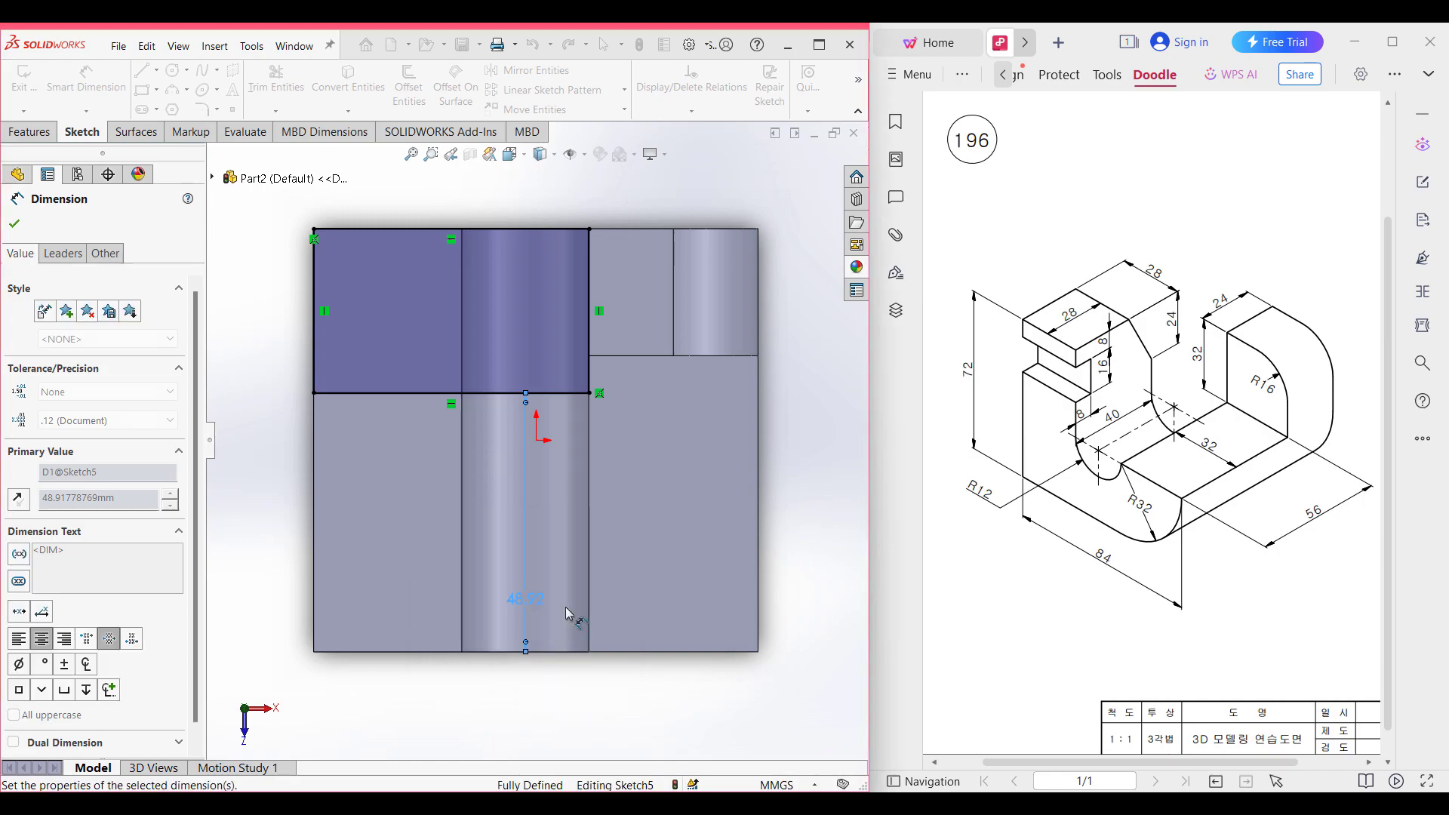
Step: Cut-extrude the rectangle Through All to remove the material behind the tall wall
key("ctrl+7")
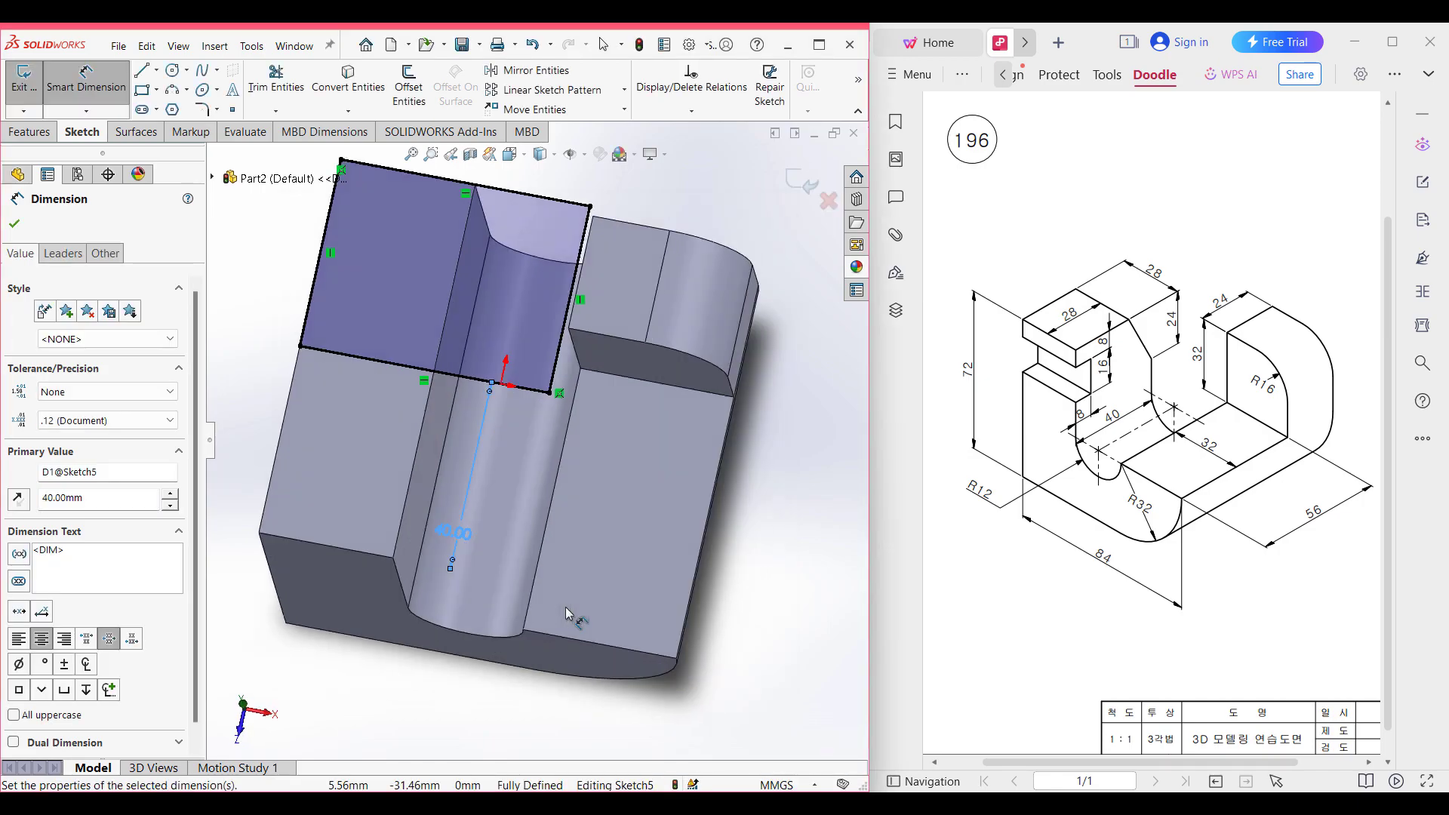
left_click(30, 132)
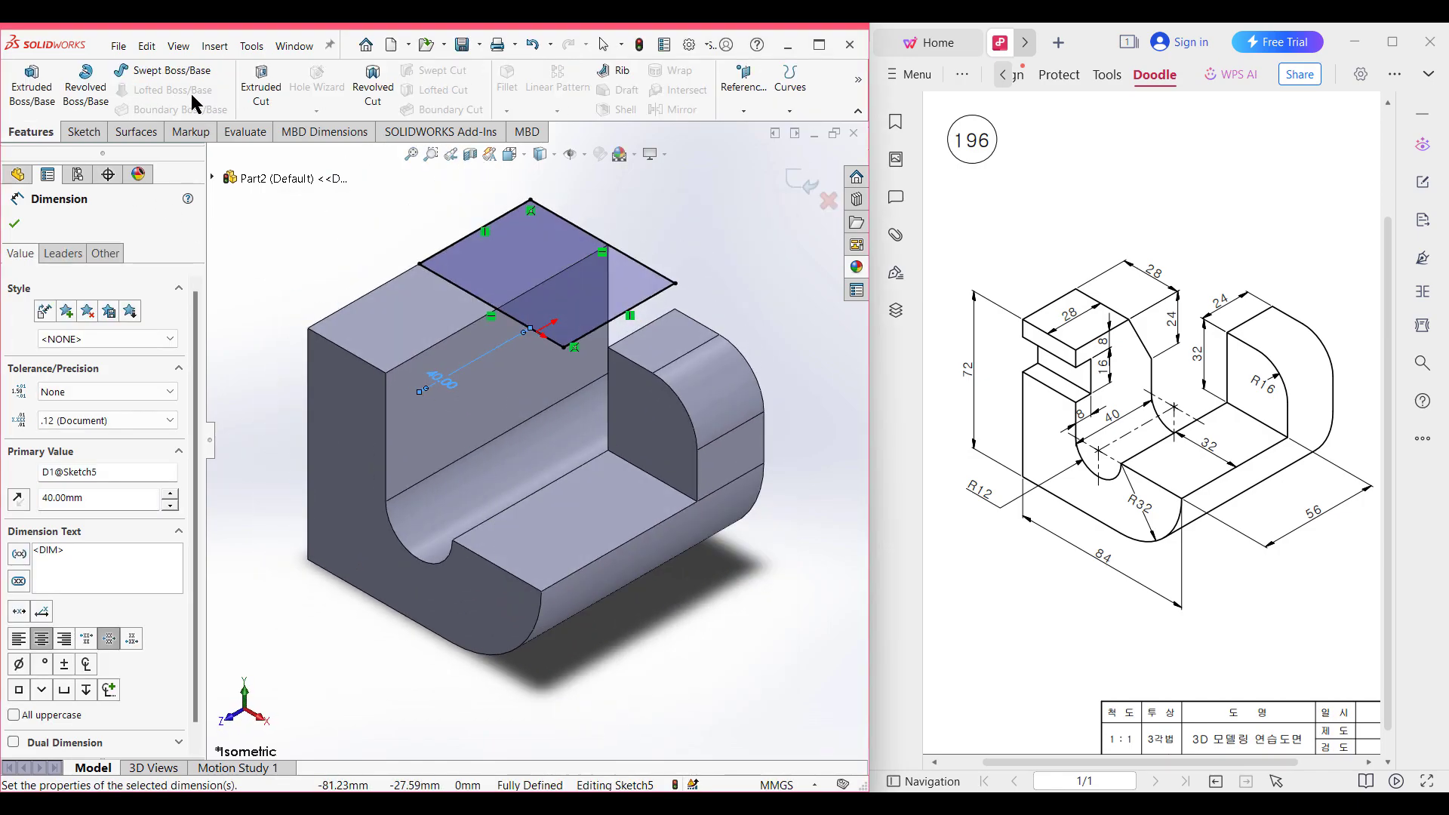
left_click(260, 87)
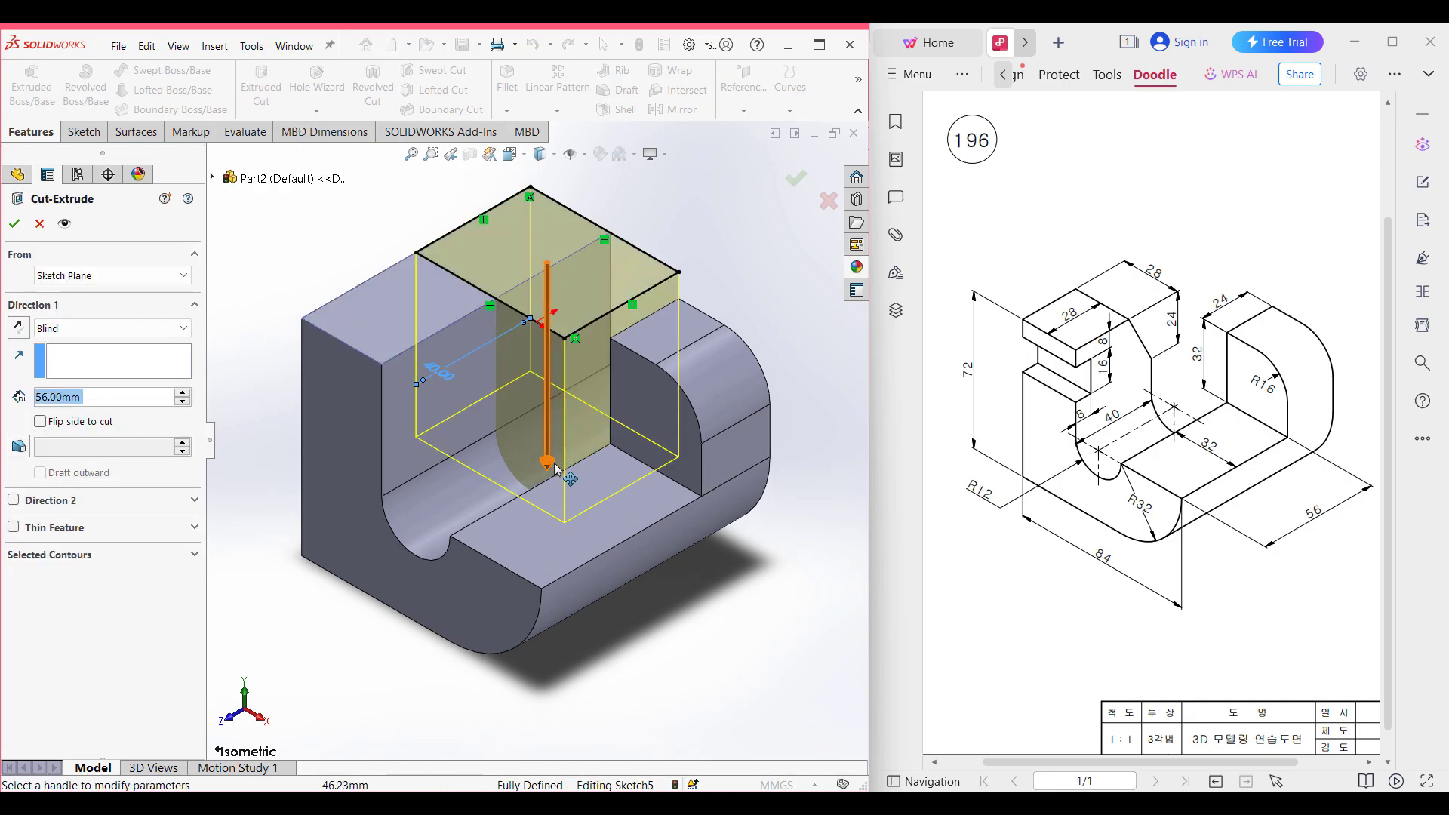
left_click(83, 330)
left_click(95, 355)
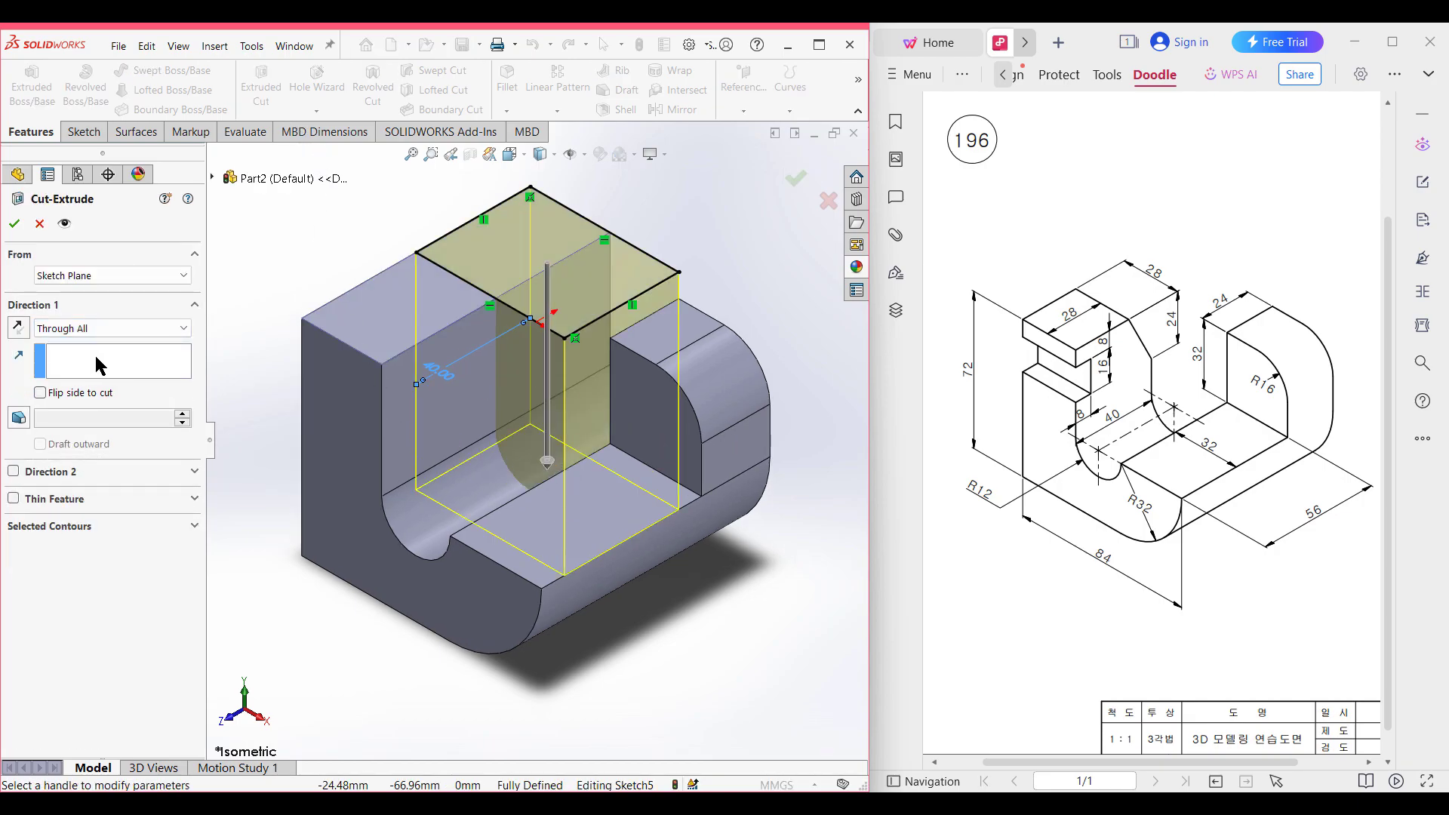
left_click(15, 224)
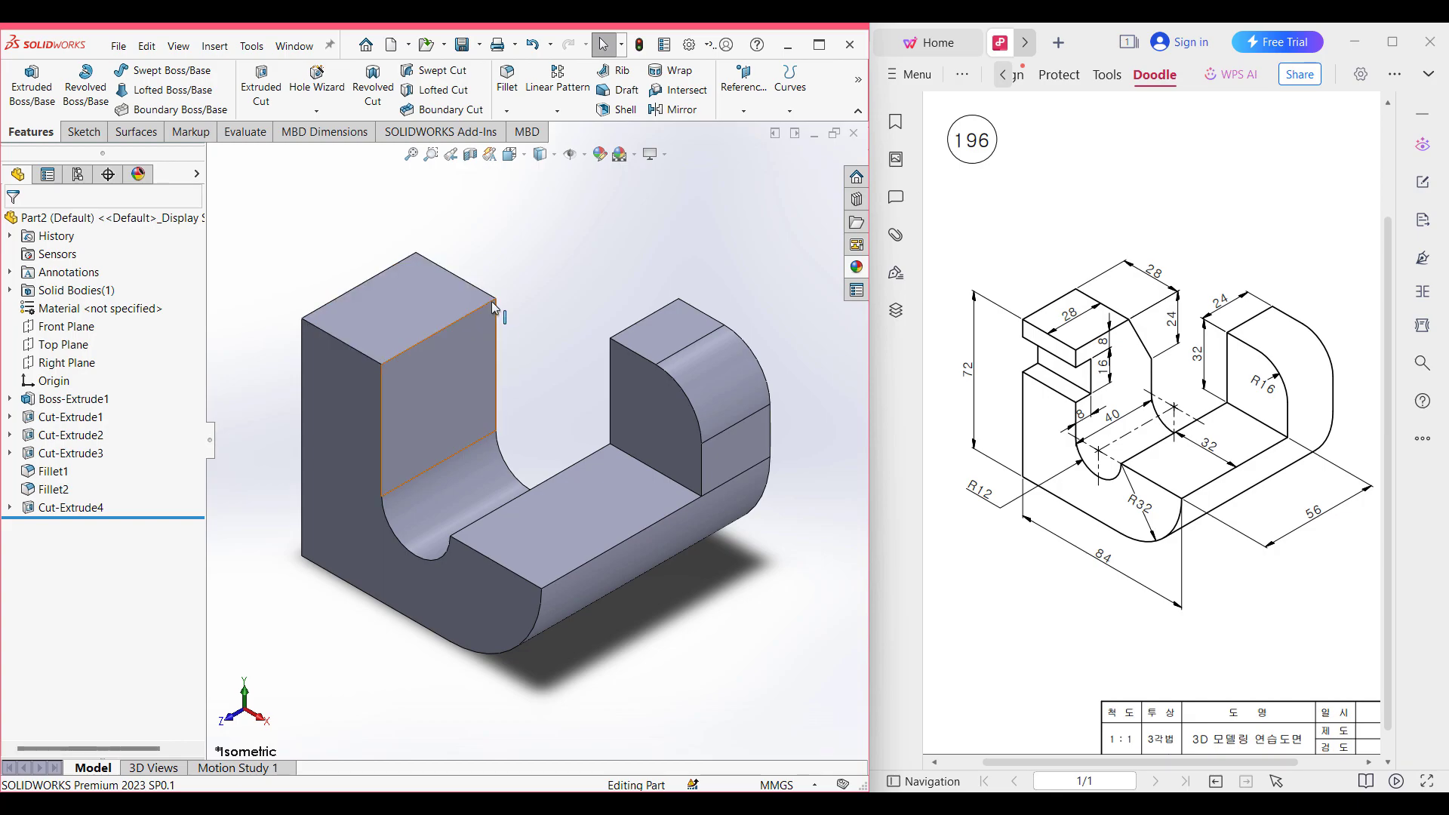
Step: On the tall wall's inner face, sketch a sloping line from the top edge about 14 mm behind the front to the rear edge about 11 mm down
left_click(466, 333)
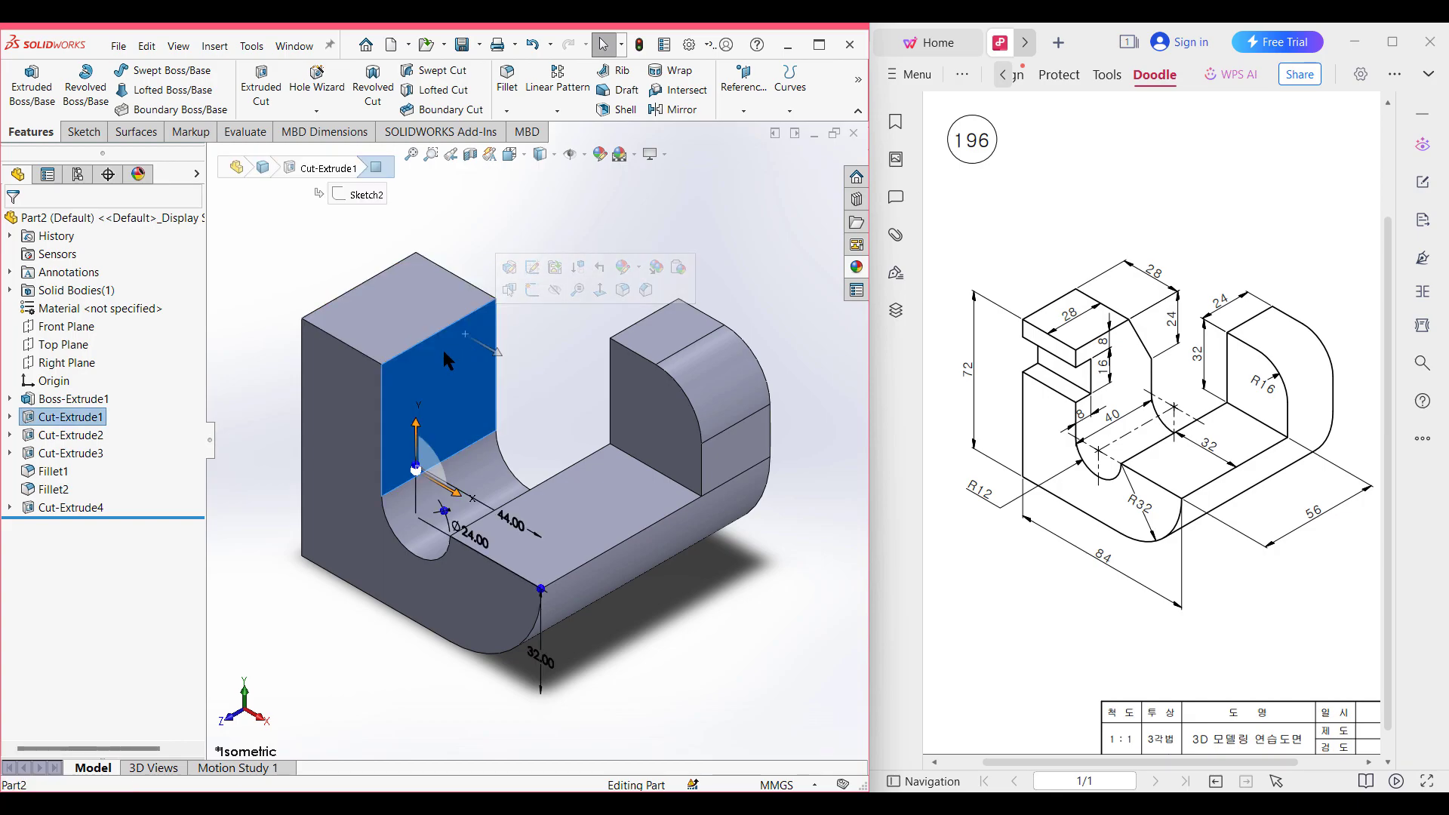
right_click(443, 351)
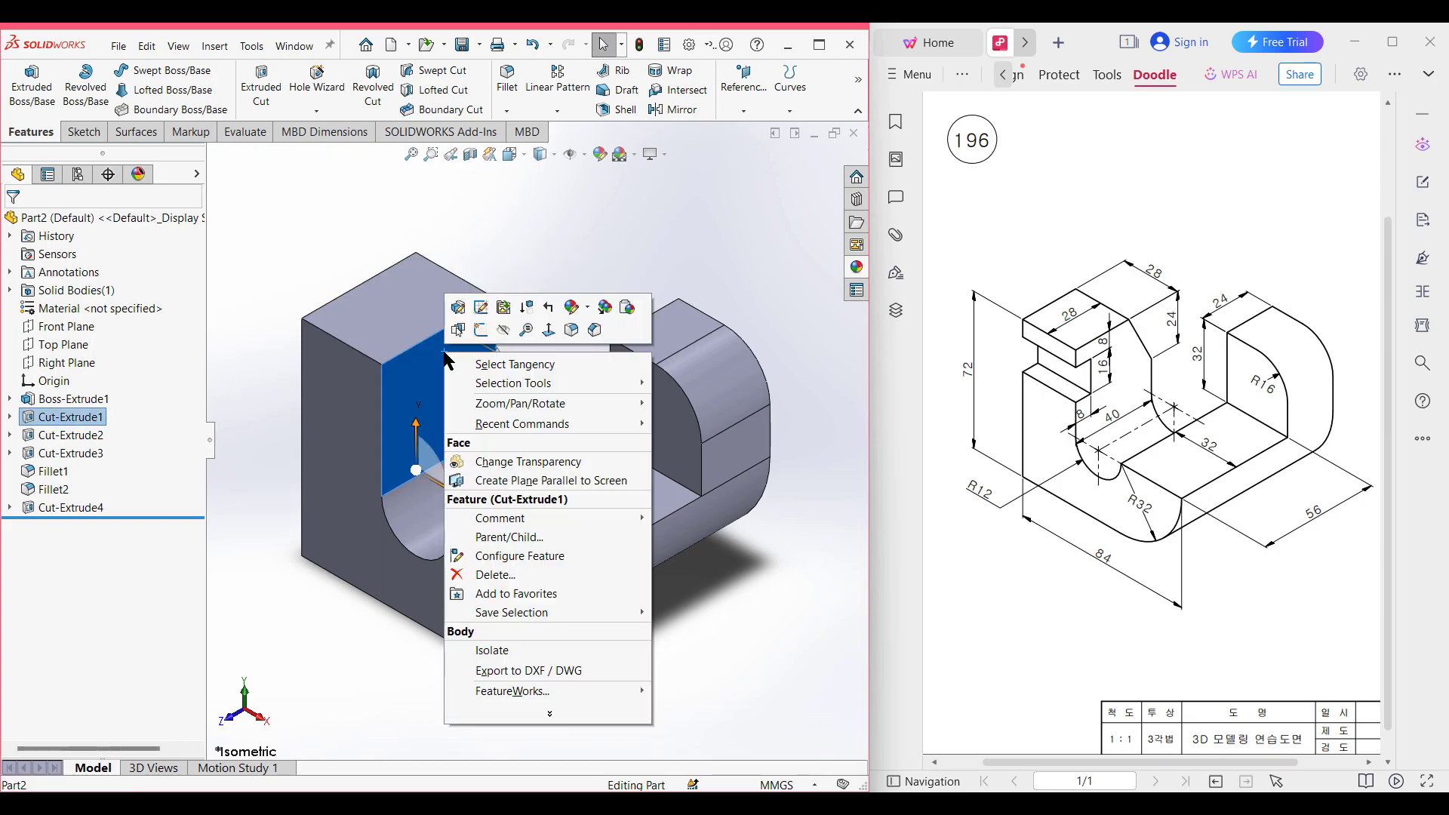
left_click(480, 330)
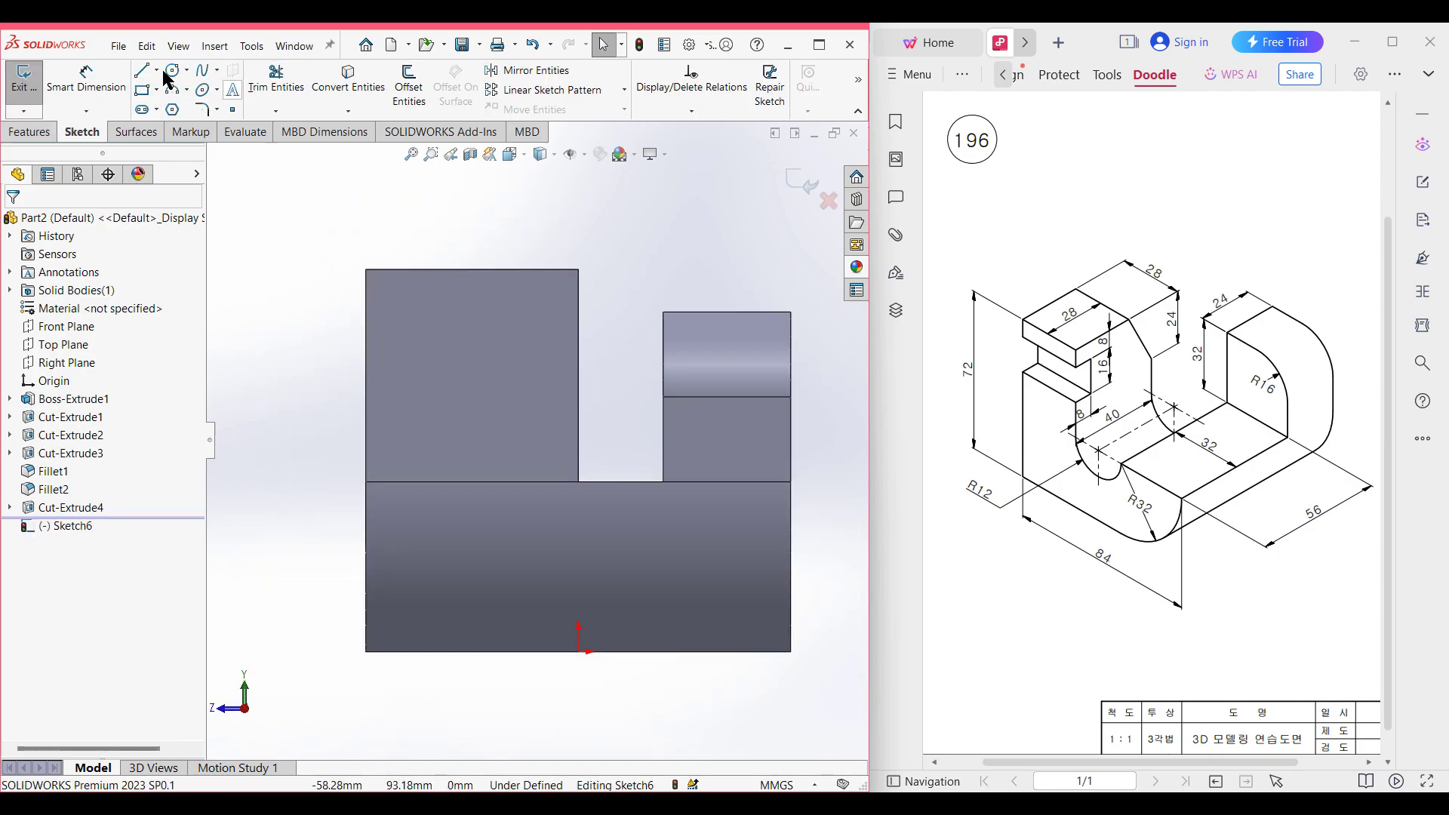
left_click(142, 72)
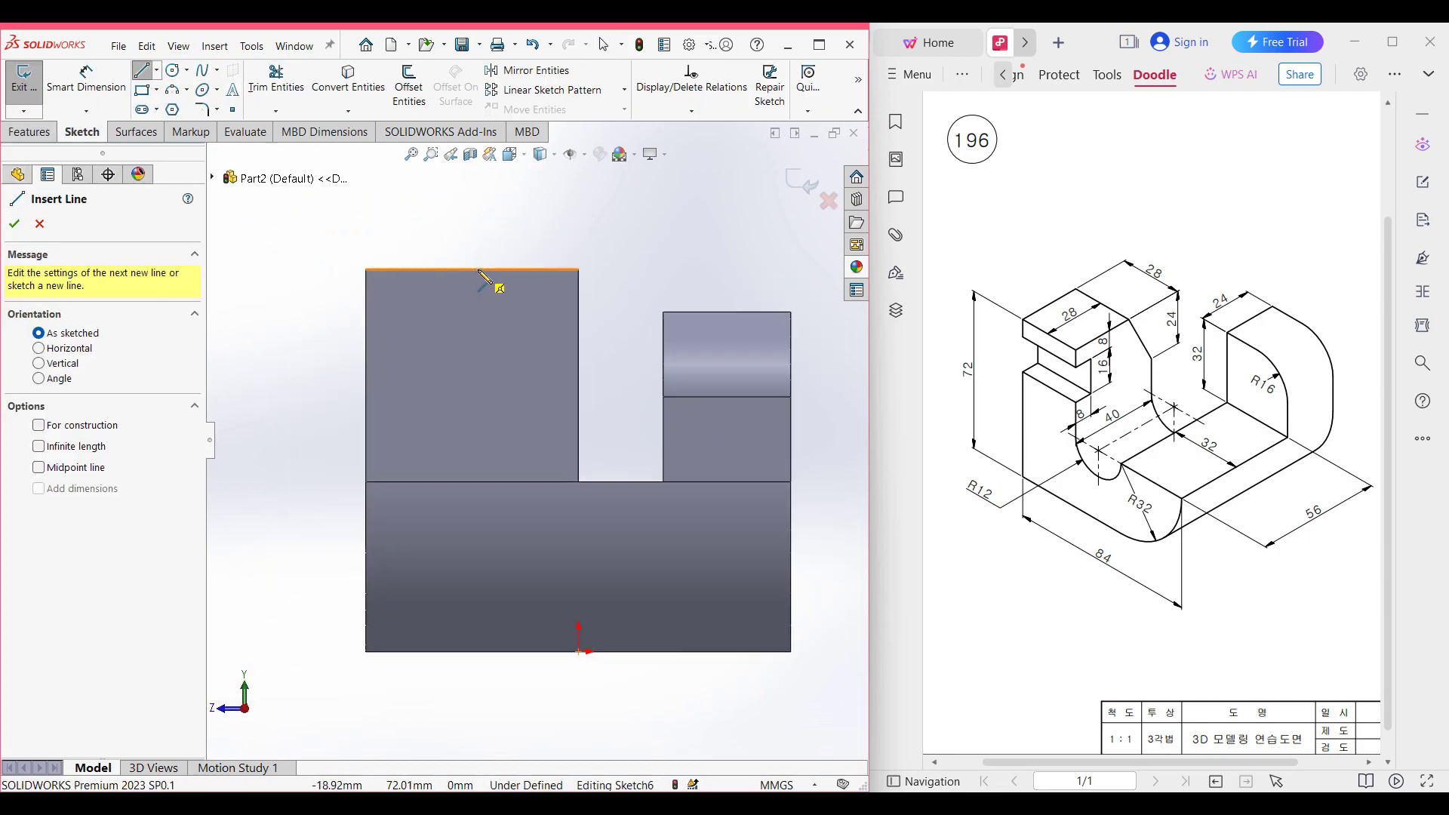
left_click_drag(444, 269, 579, 328)
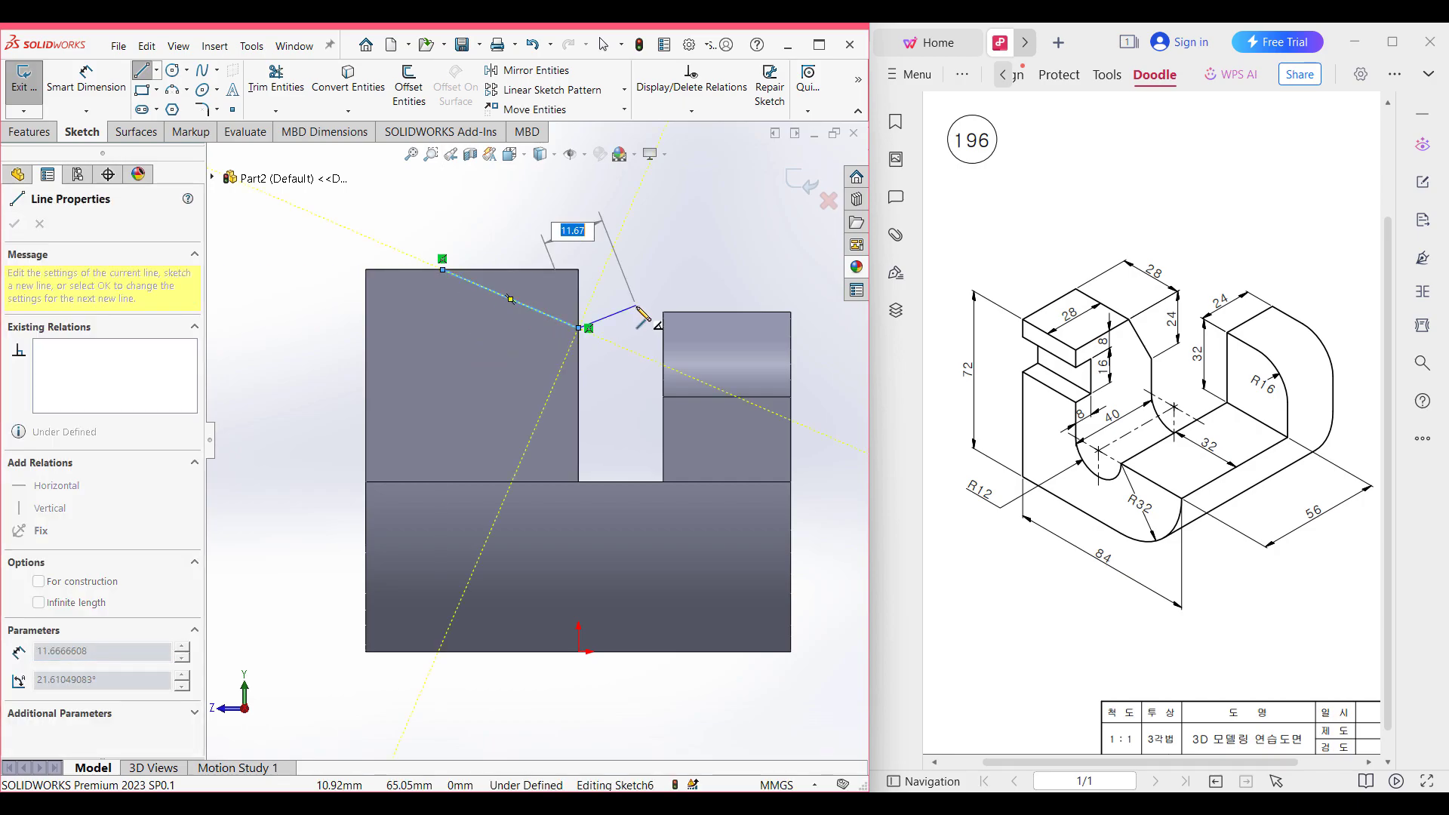
key("Escape")
key("Escape")
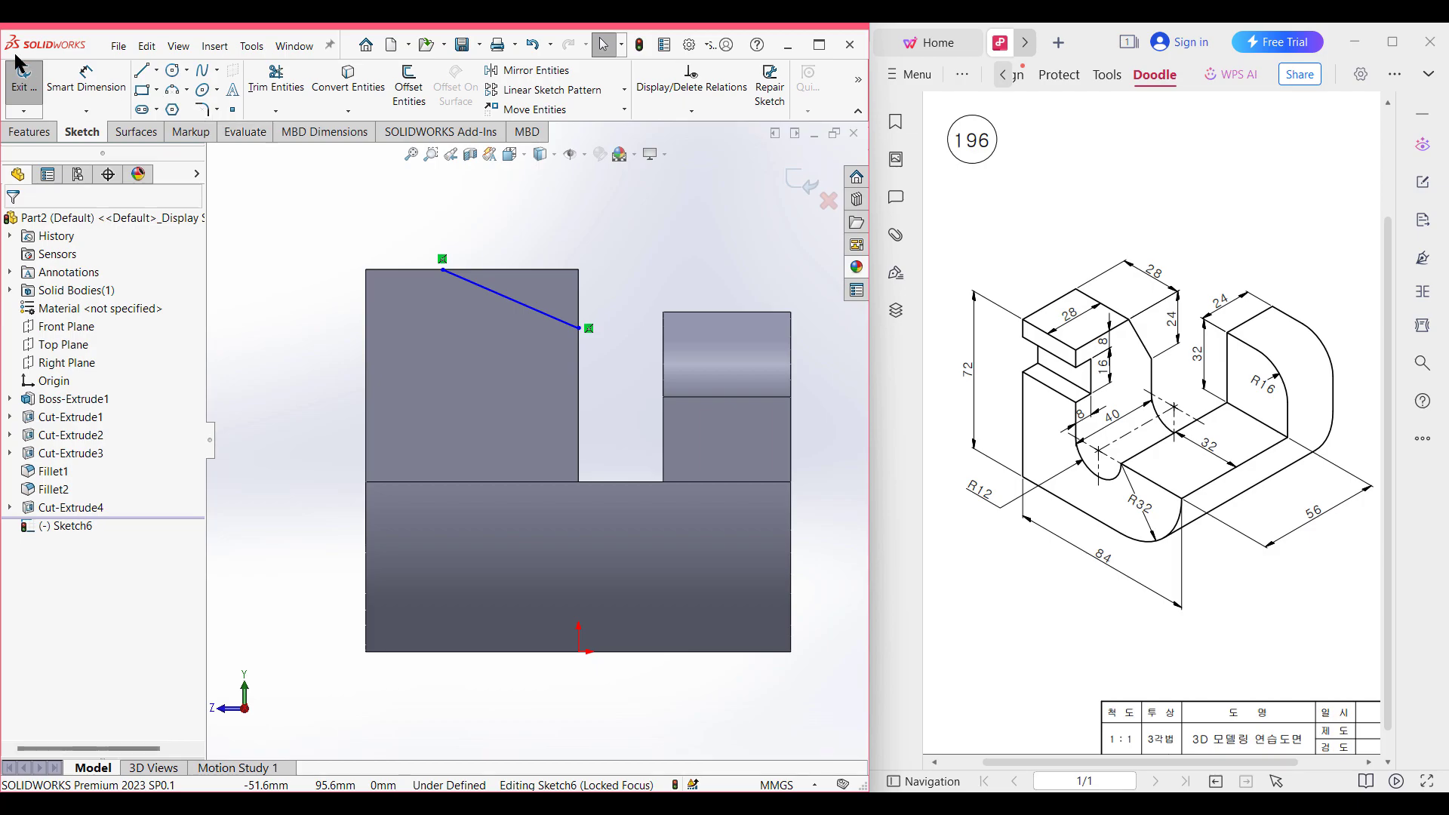
Step: Dimension the sloping line's upper end 28 mm from the wall's front edge and the line's vertical height as 24 mm
left_click(86, 79)
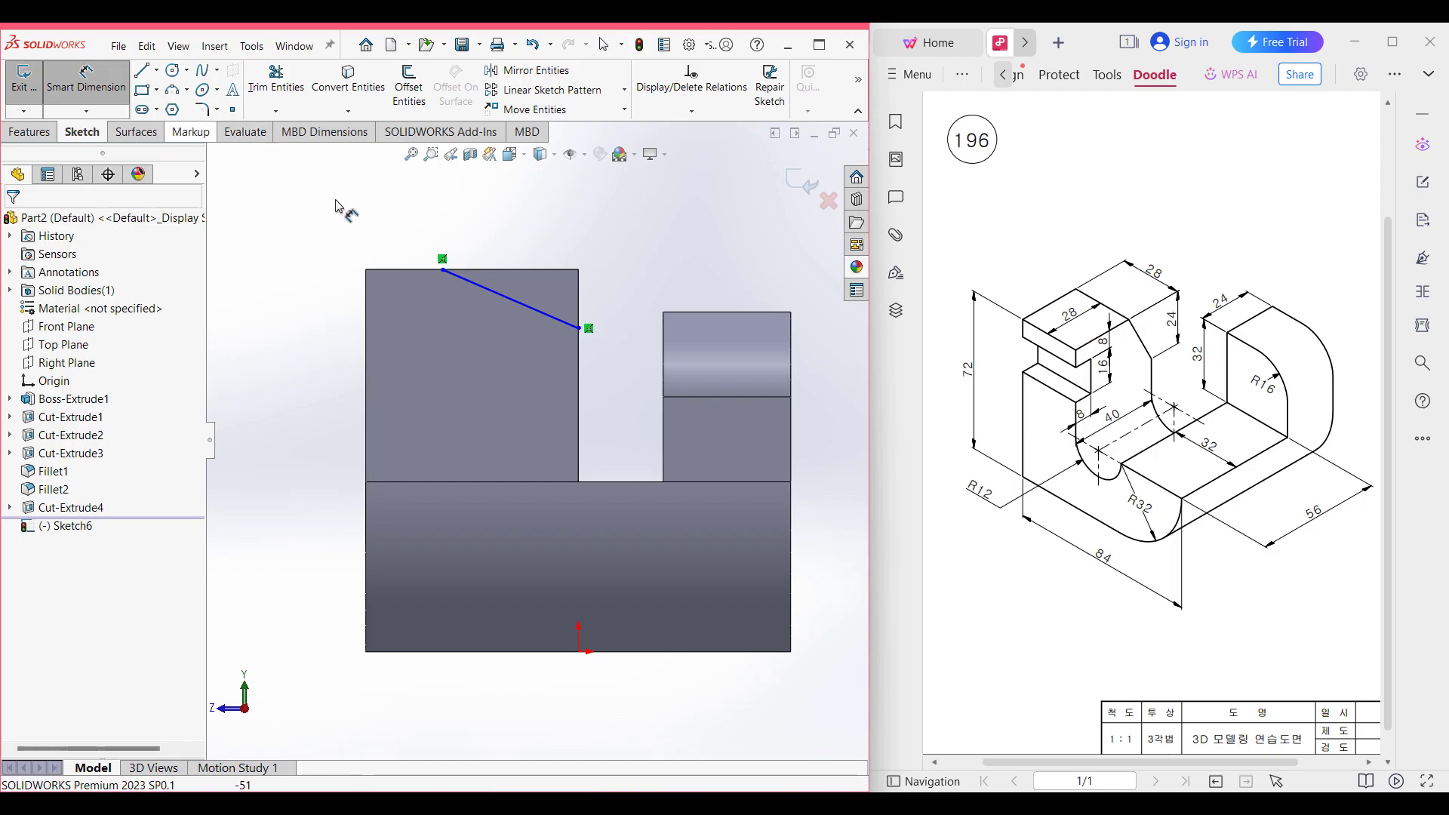
left_click(442, 270)
left_click(365, 302)
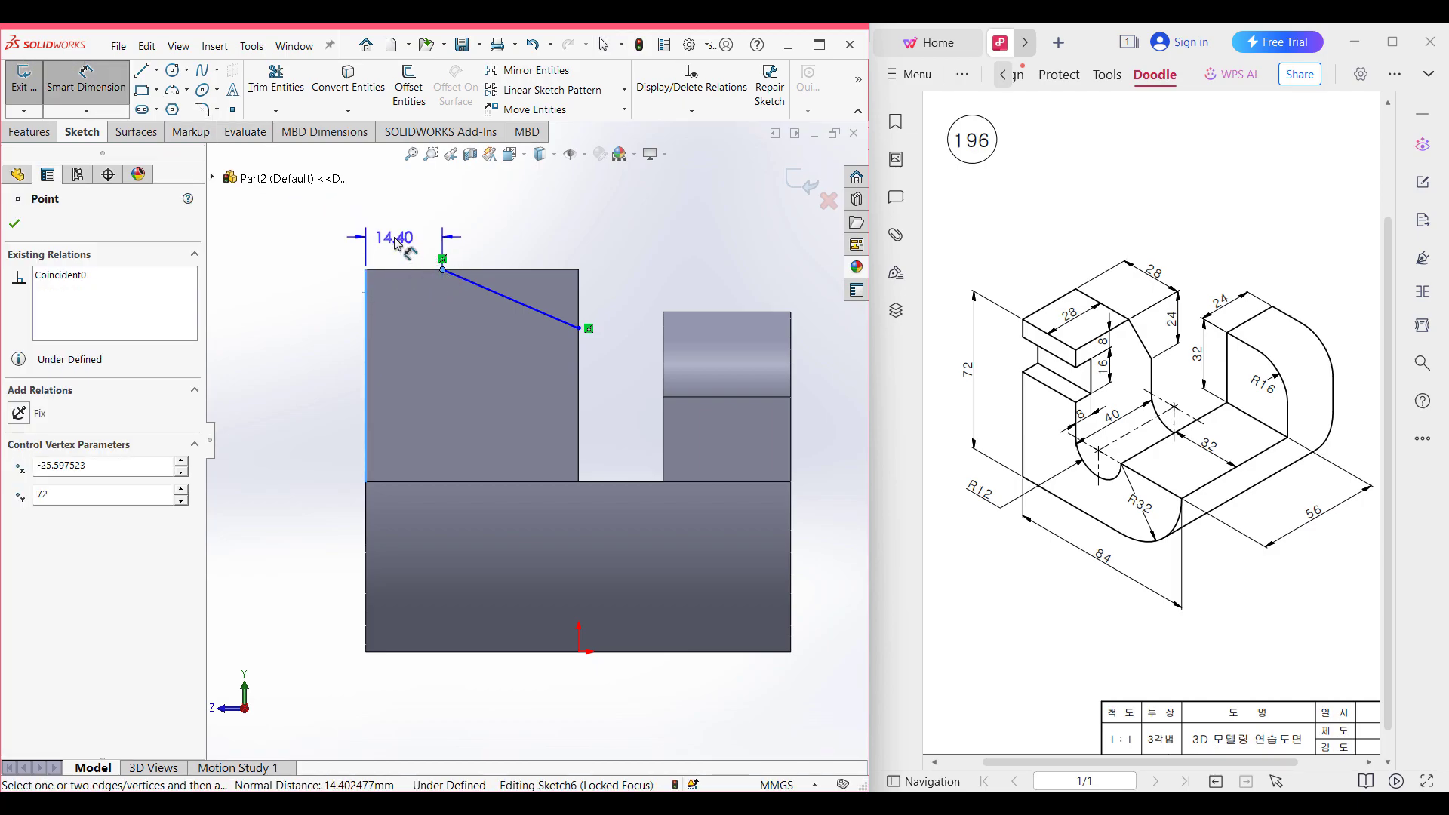
left_click(393, 239)
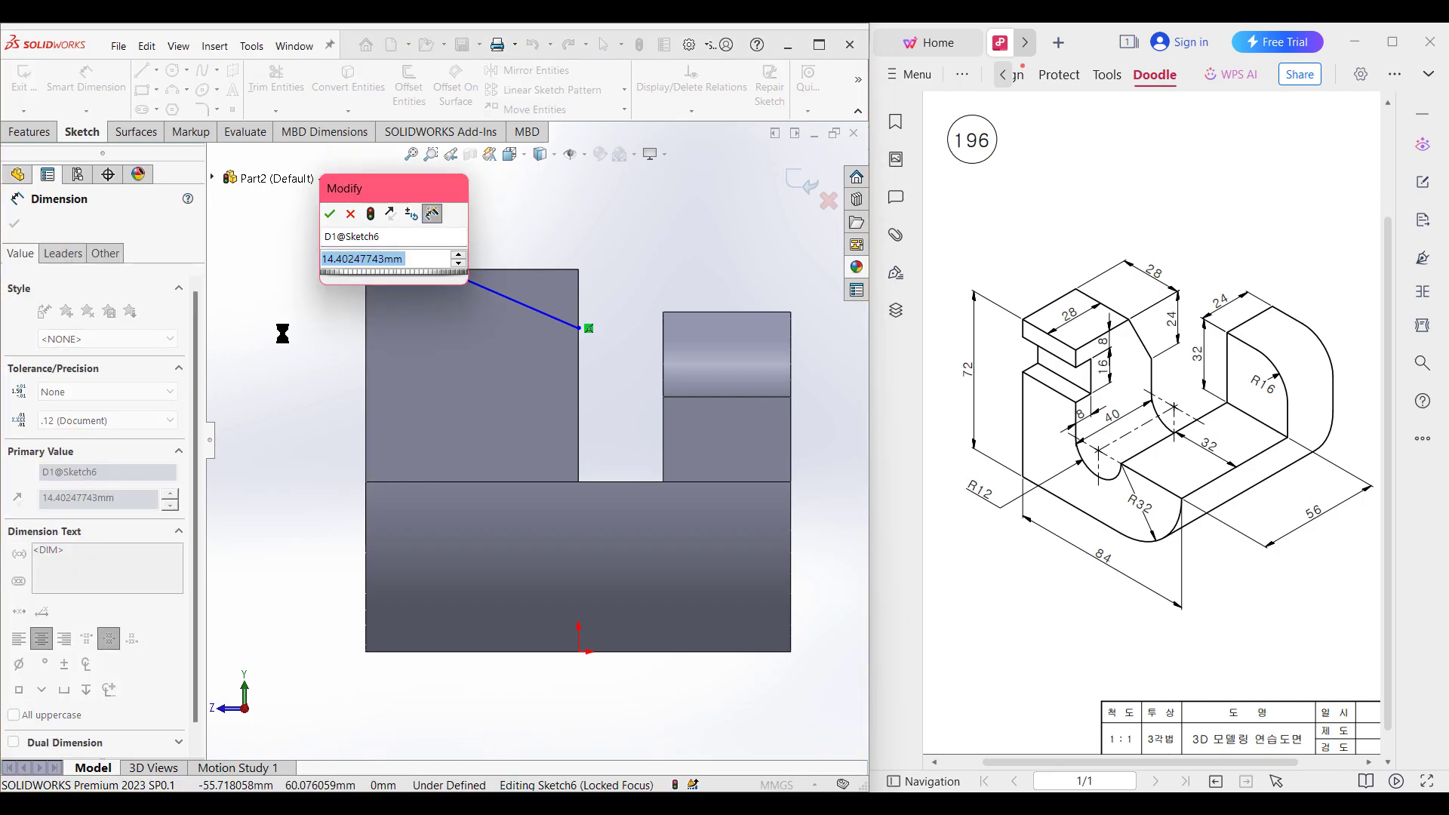
type("28")
key("Return")
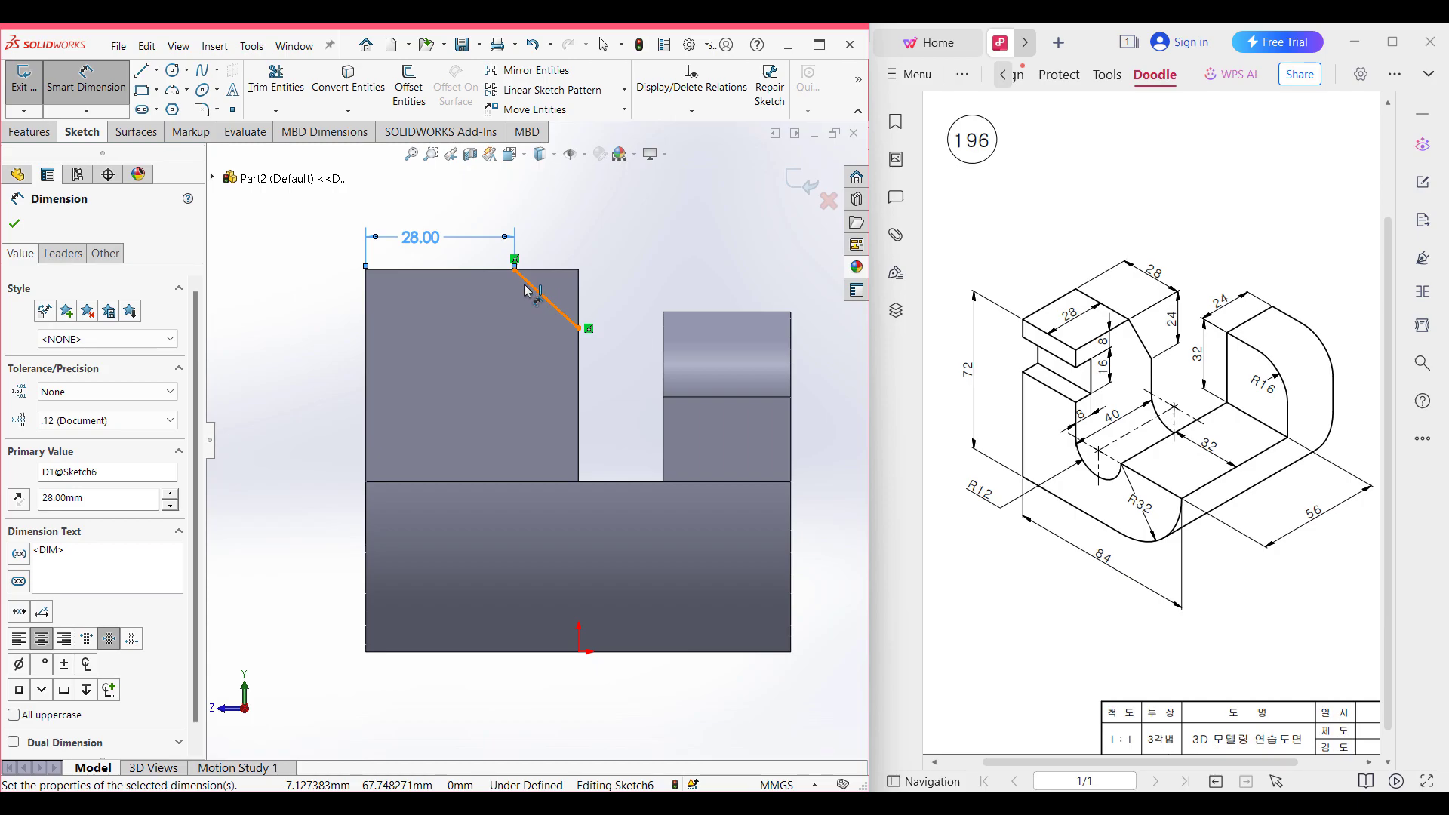
left_click(538, 293)
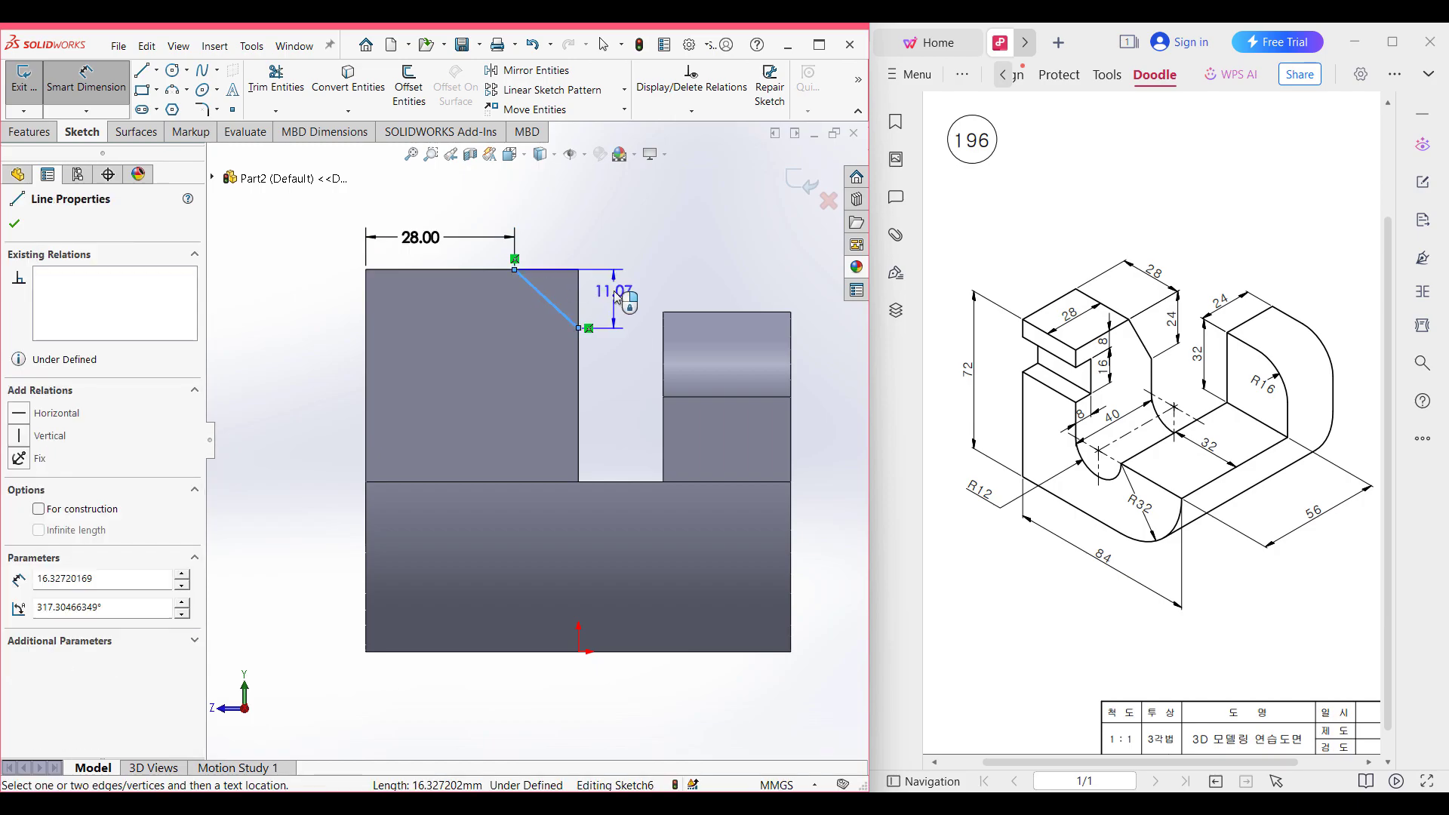
left_click(617, 296)
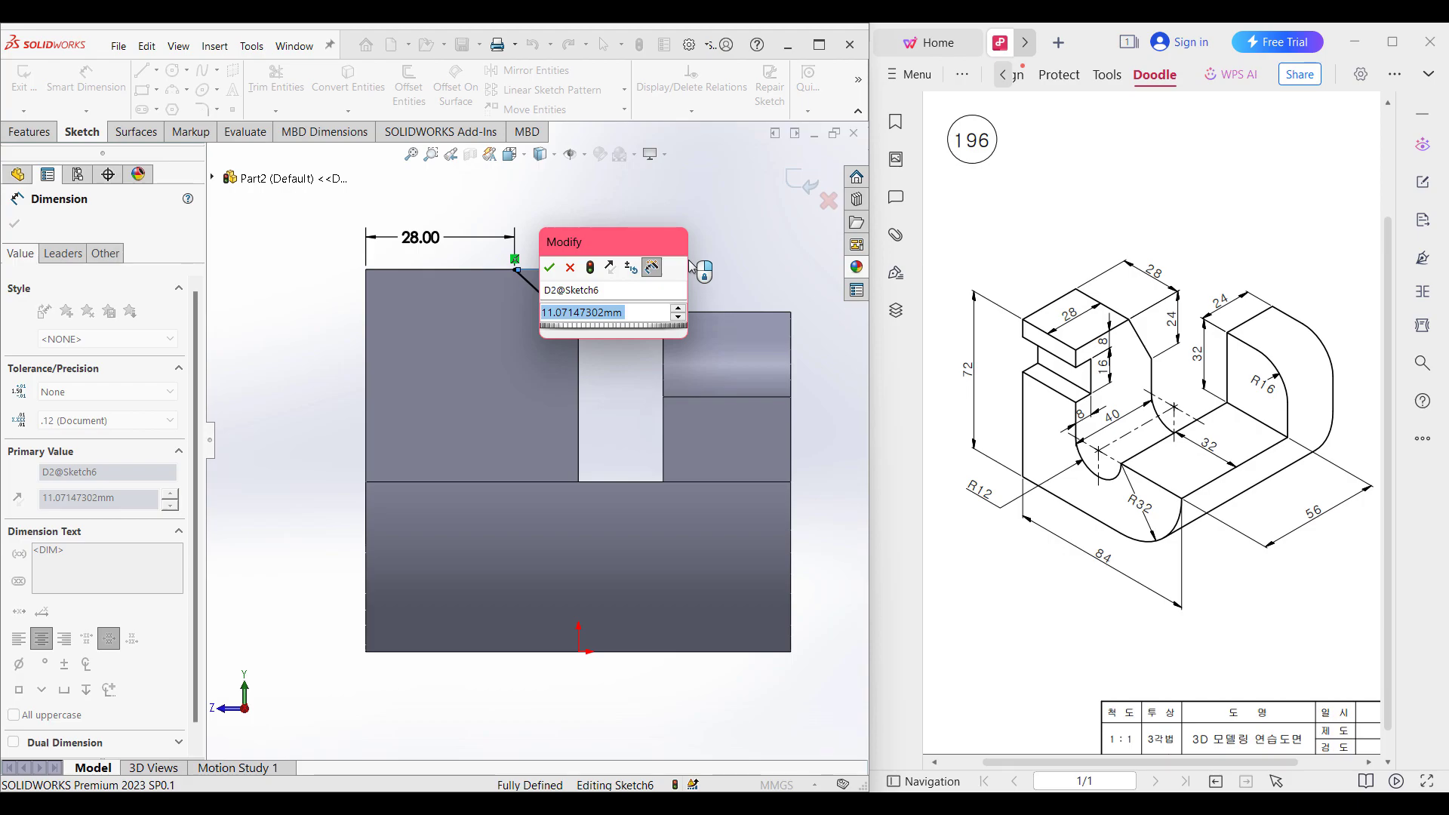
type("24")
key("Return")
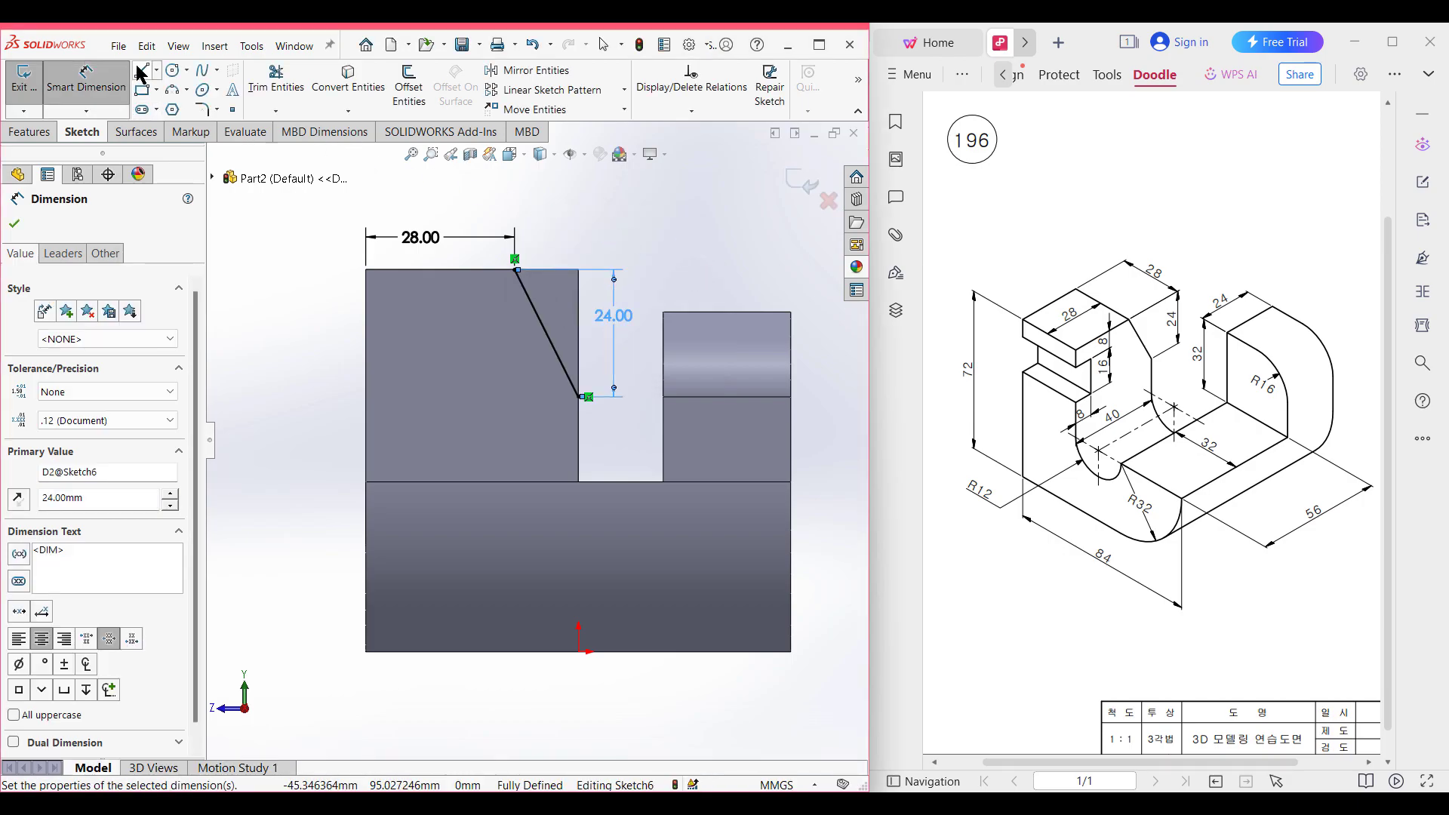
Step: Close the triangle with lines along the wall's top and rear edges, meeting at the upper rear corner
key("l")
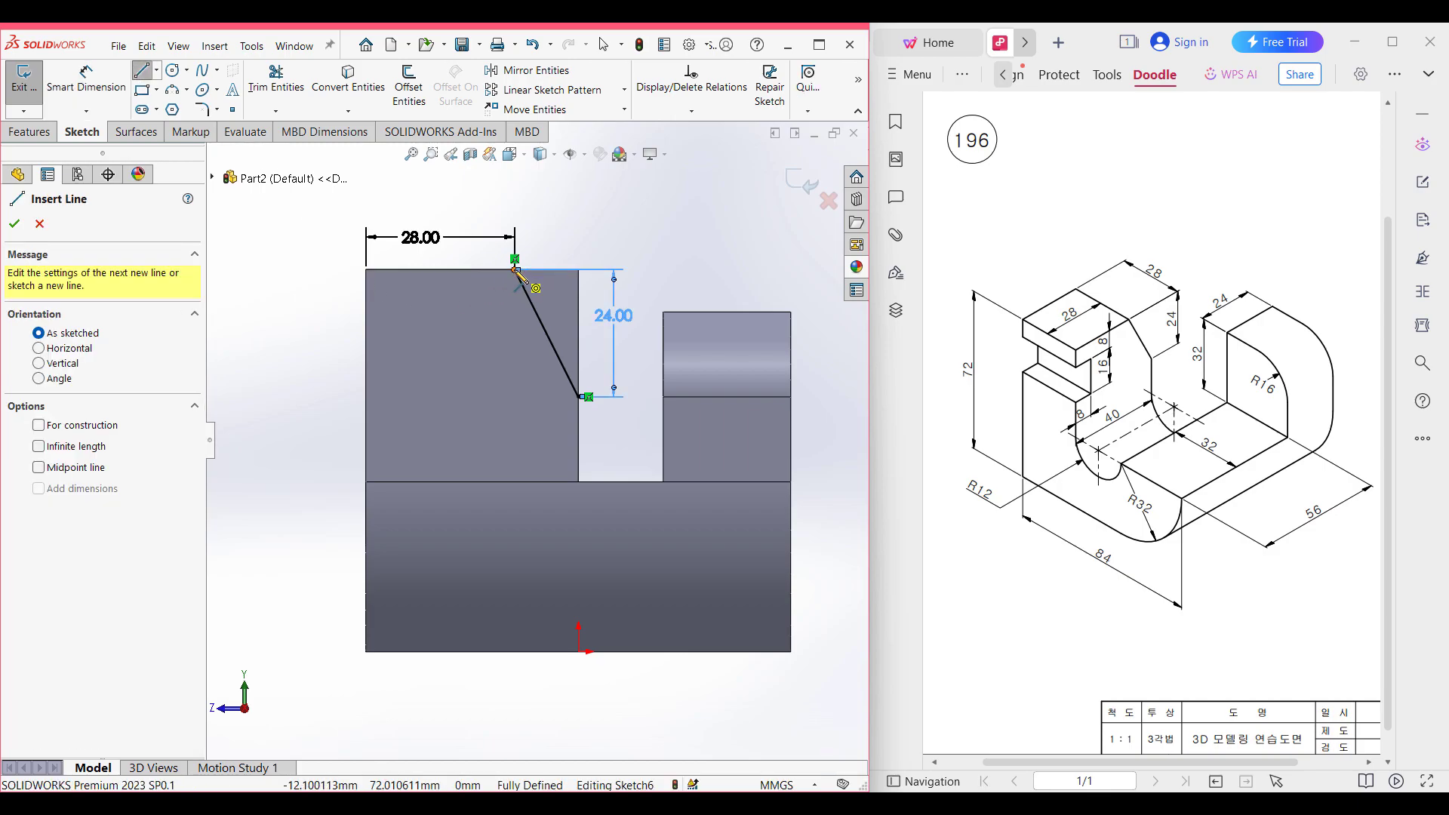
left_click(579, 270)
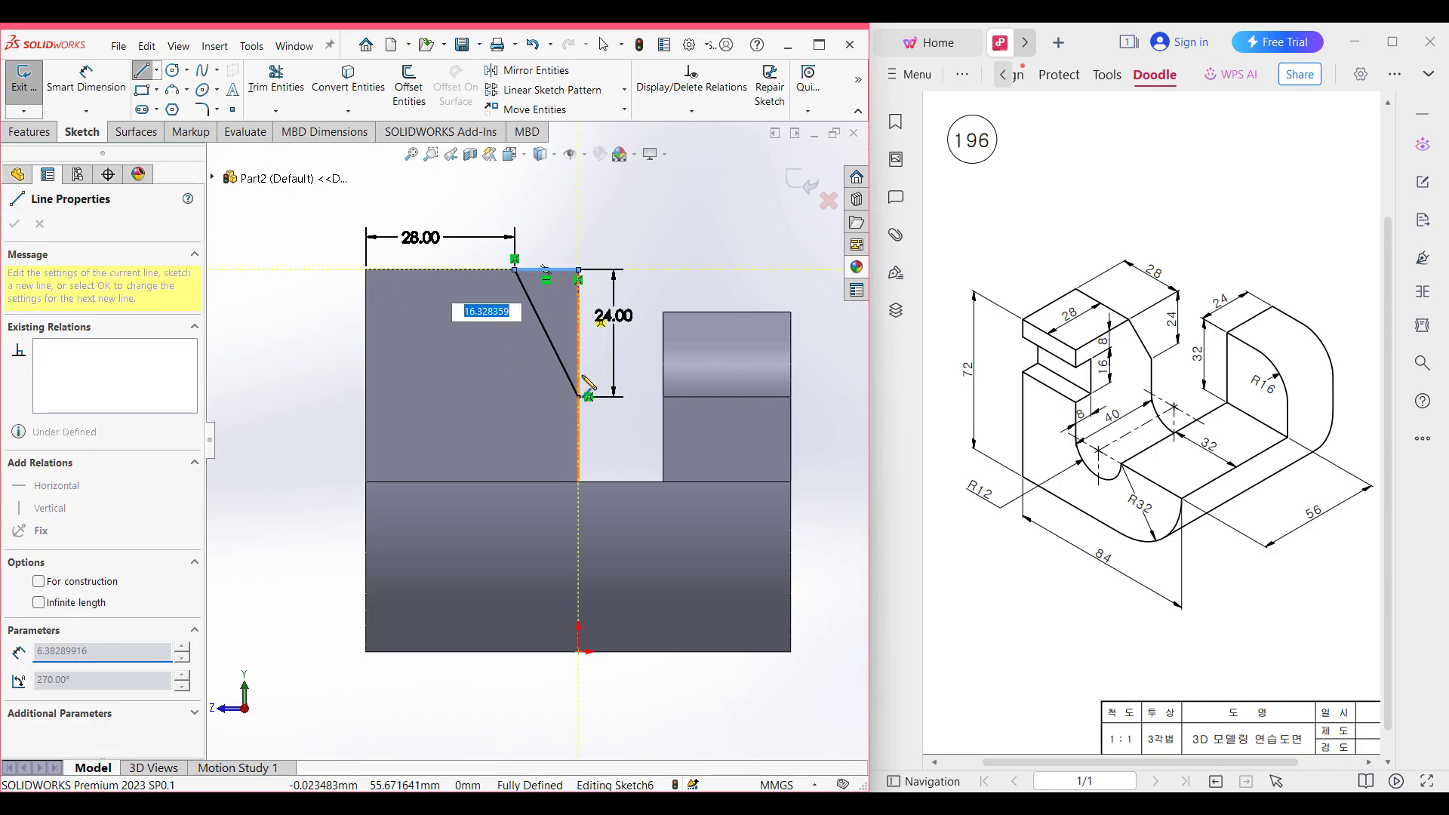
left_click(585, 396)
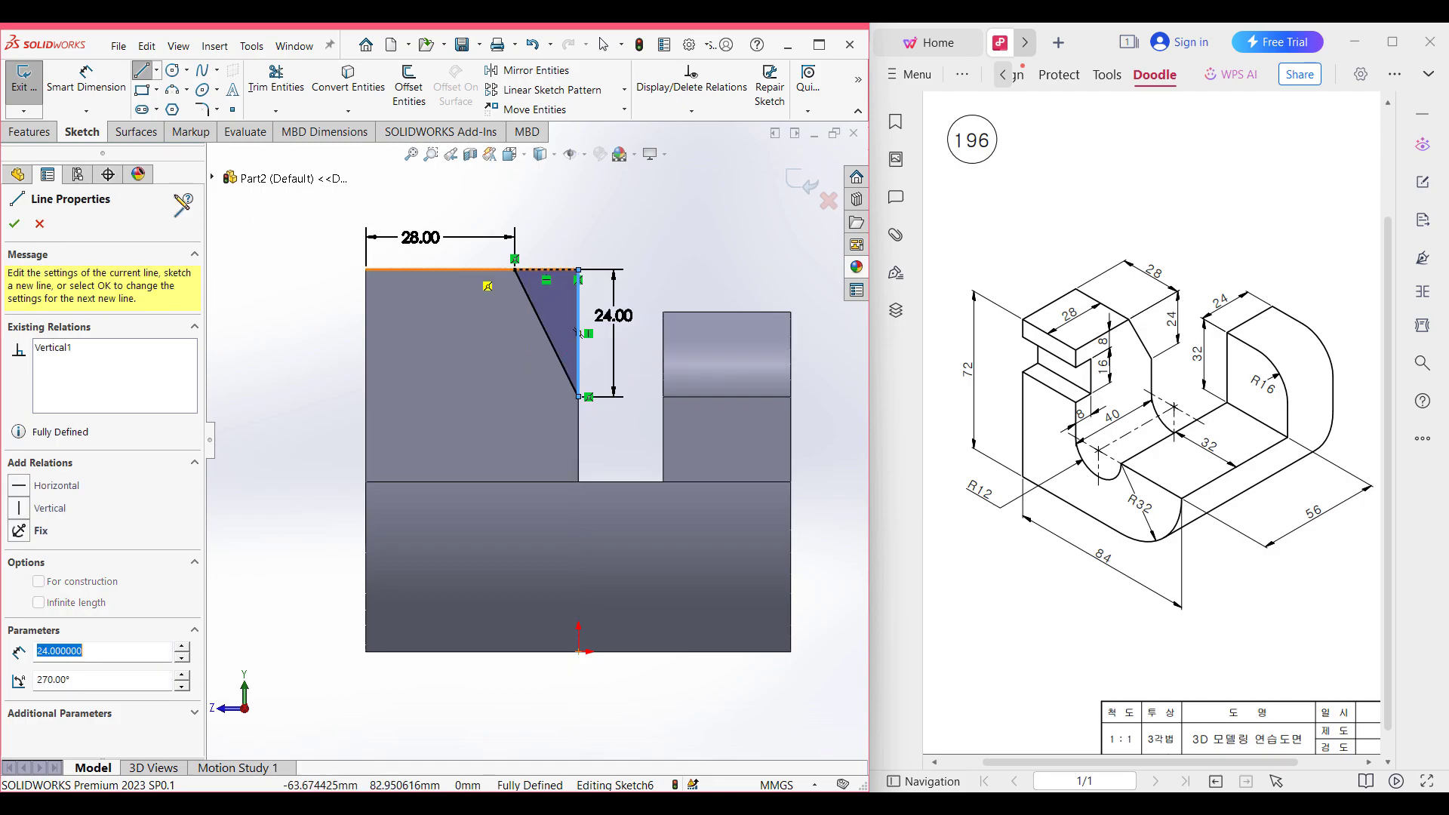
left_click(14, 224)
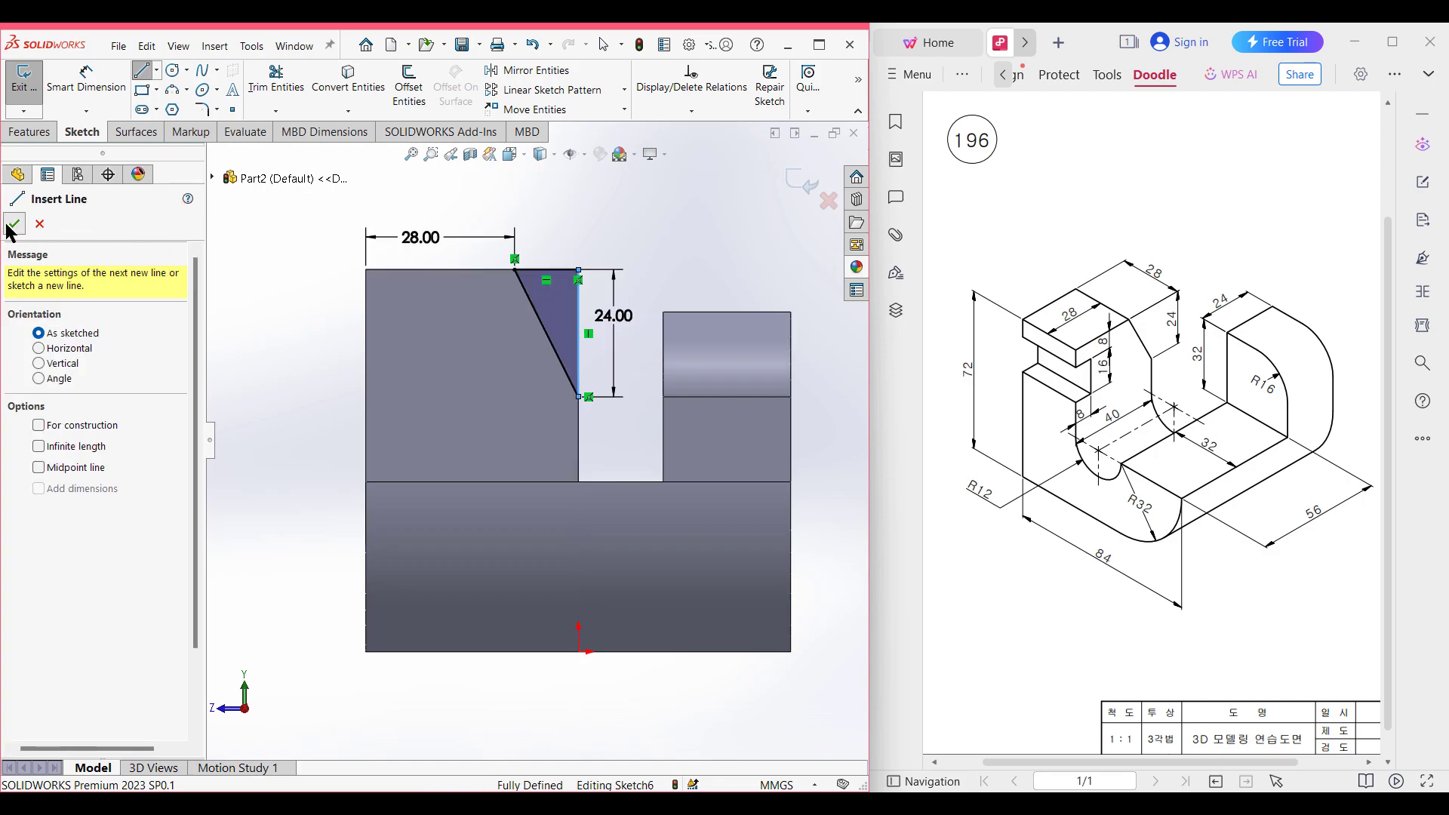
left_click(14, 224)
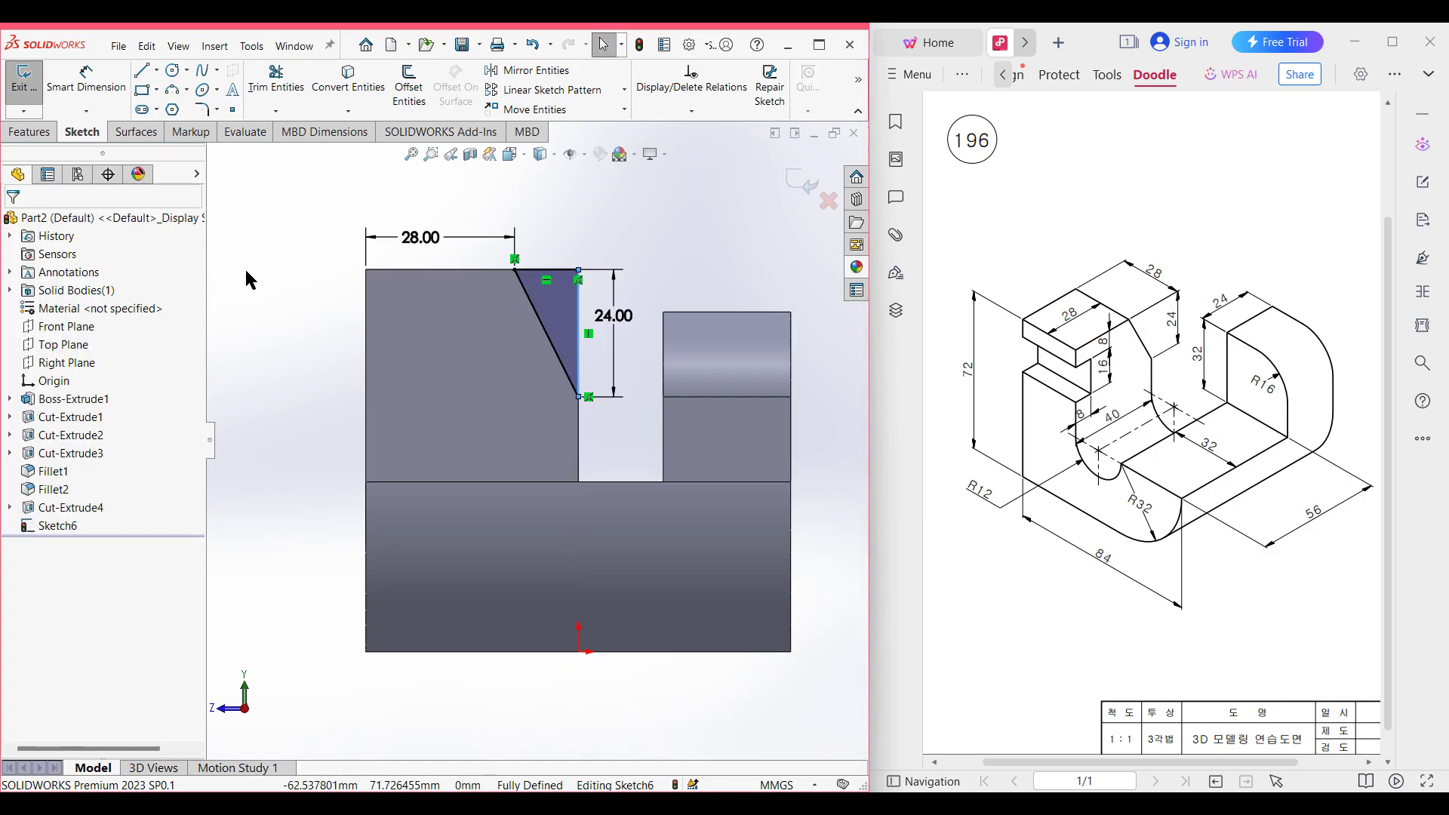
Step: Cut-extrude the triangle Through All to slope the tall wall's rear edge
key("ctrl+7")
left_click(32, 131)
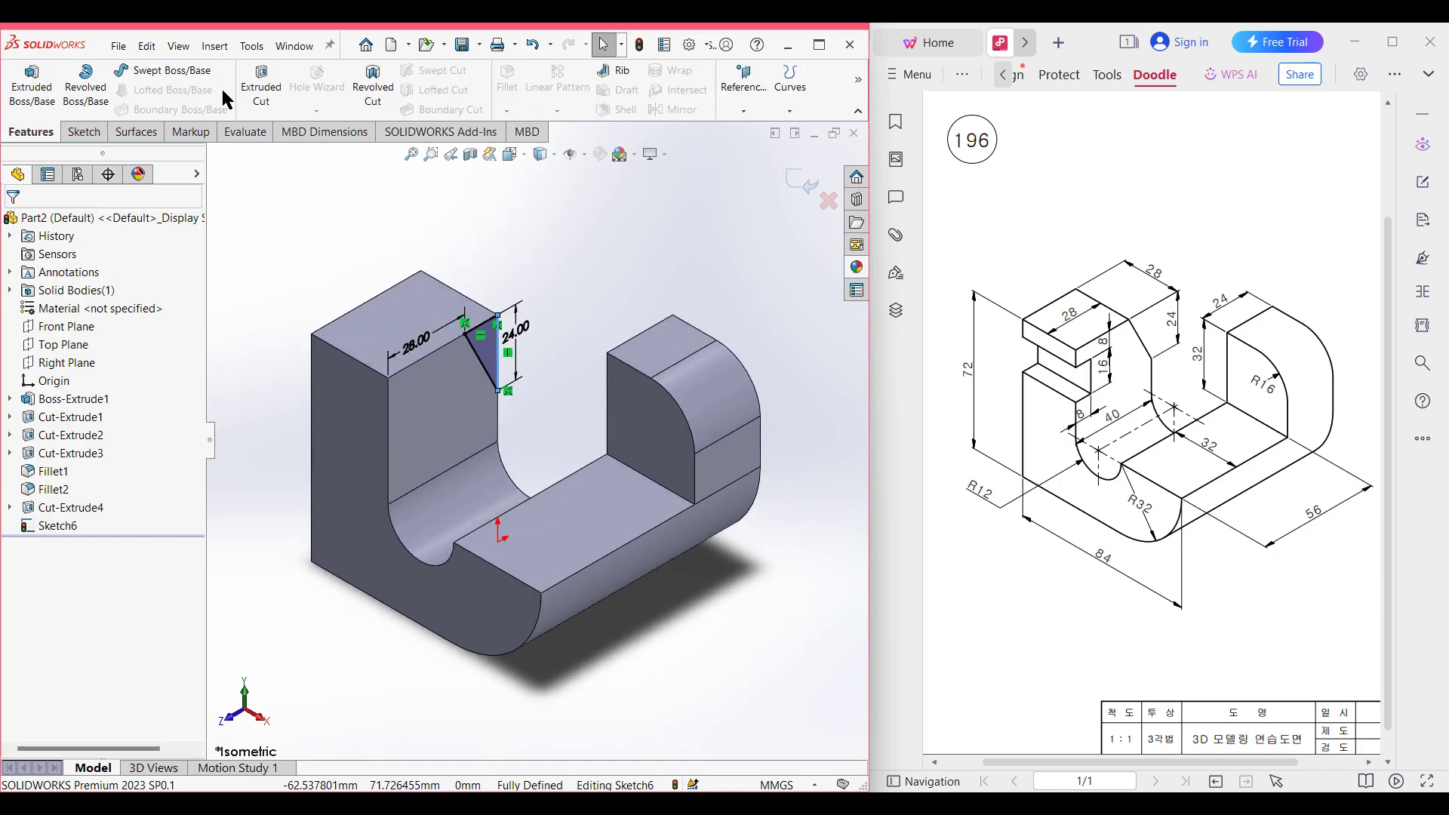
left_click(260, 89)
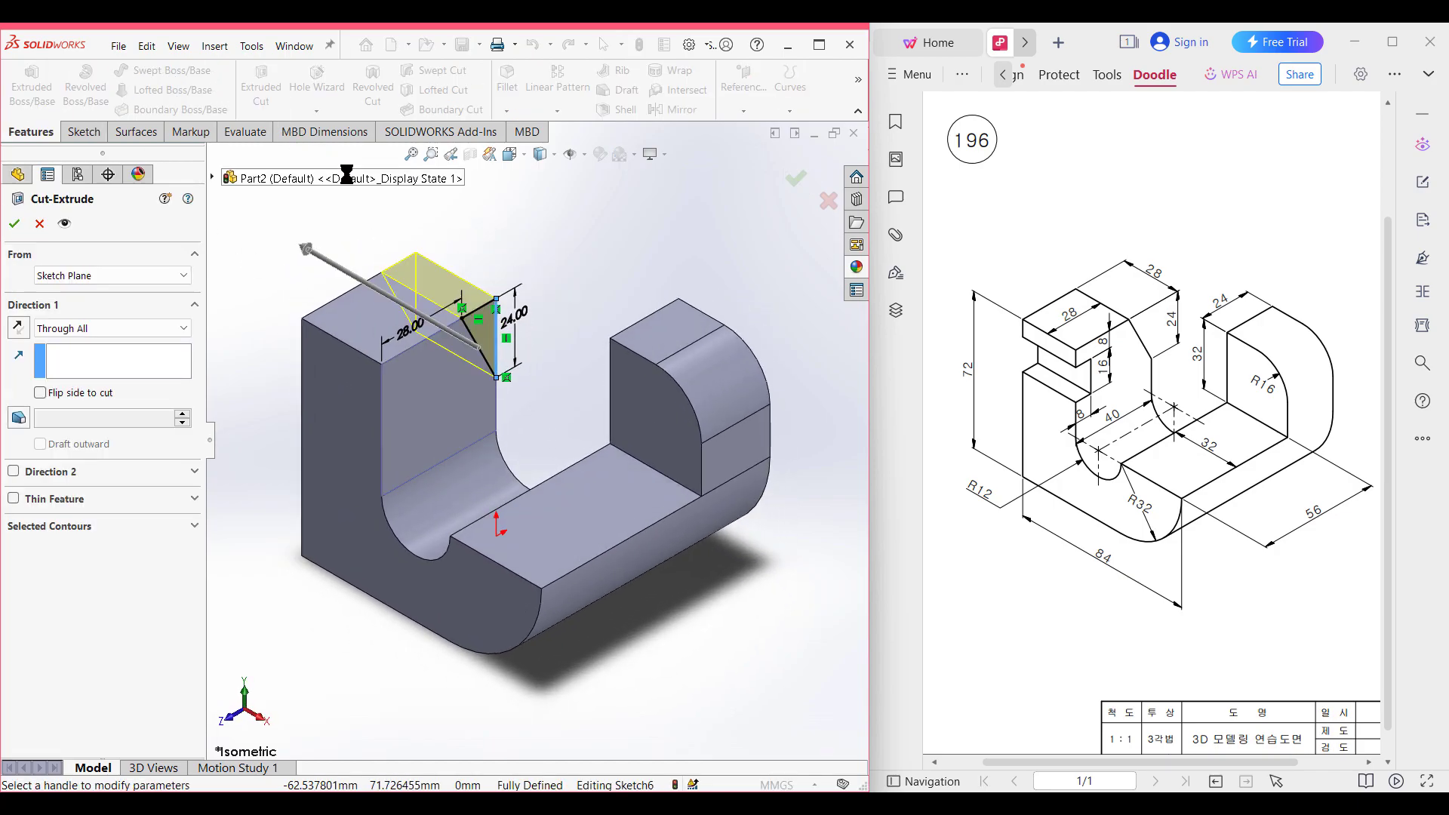
left_click(14, 225)
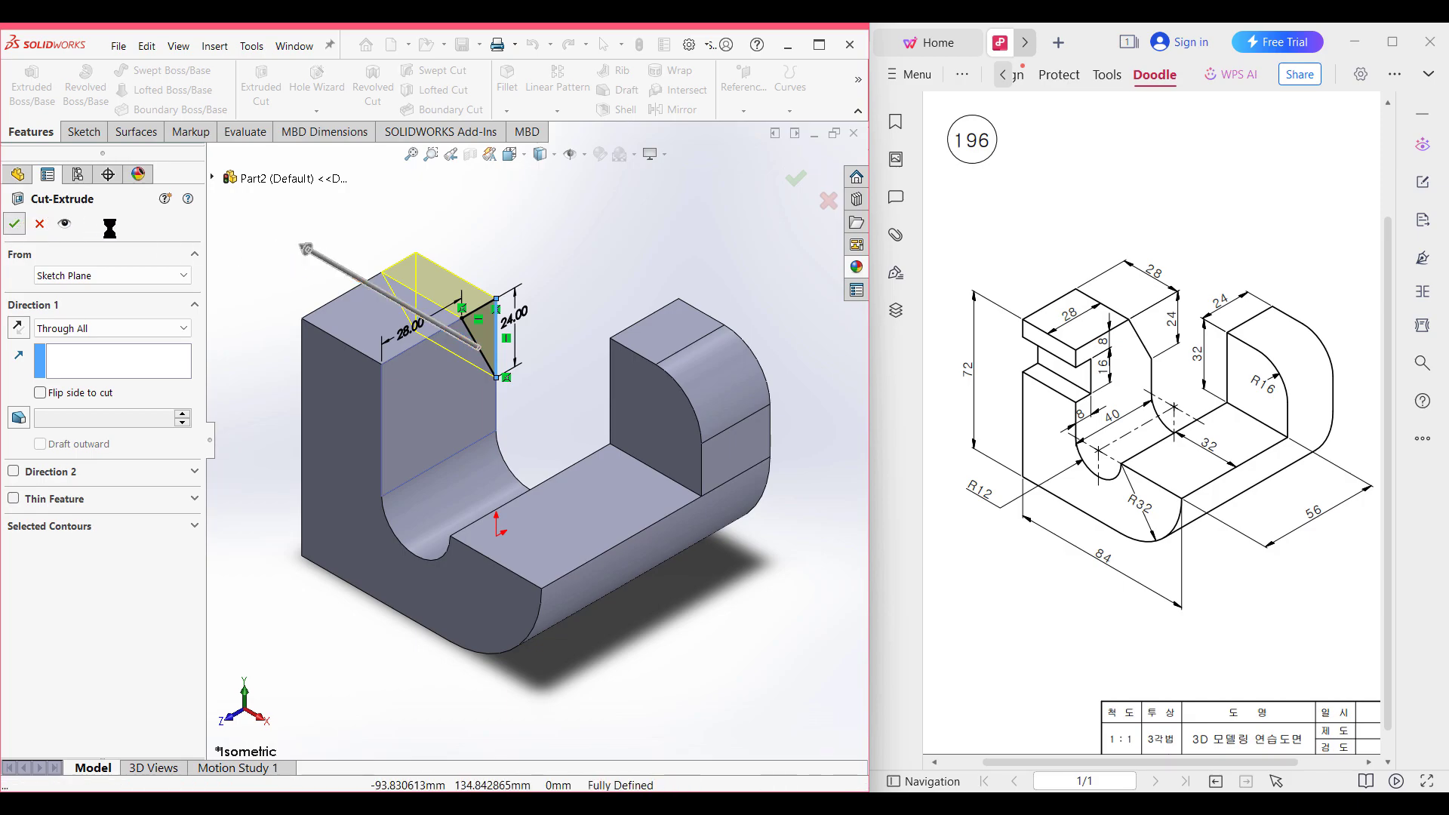
left_click(264, 239)
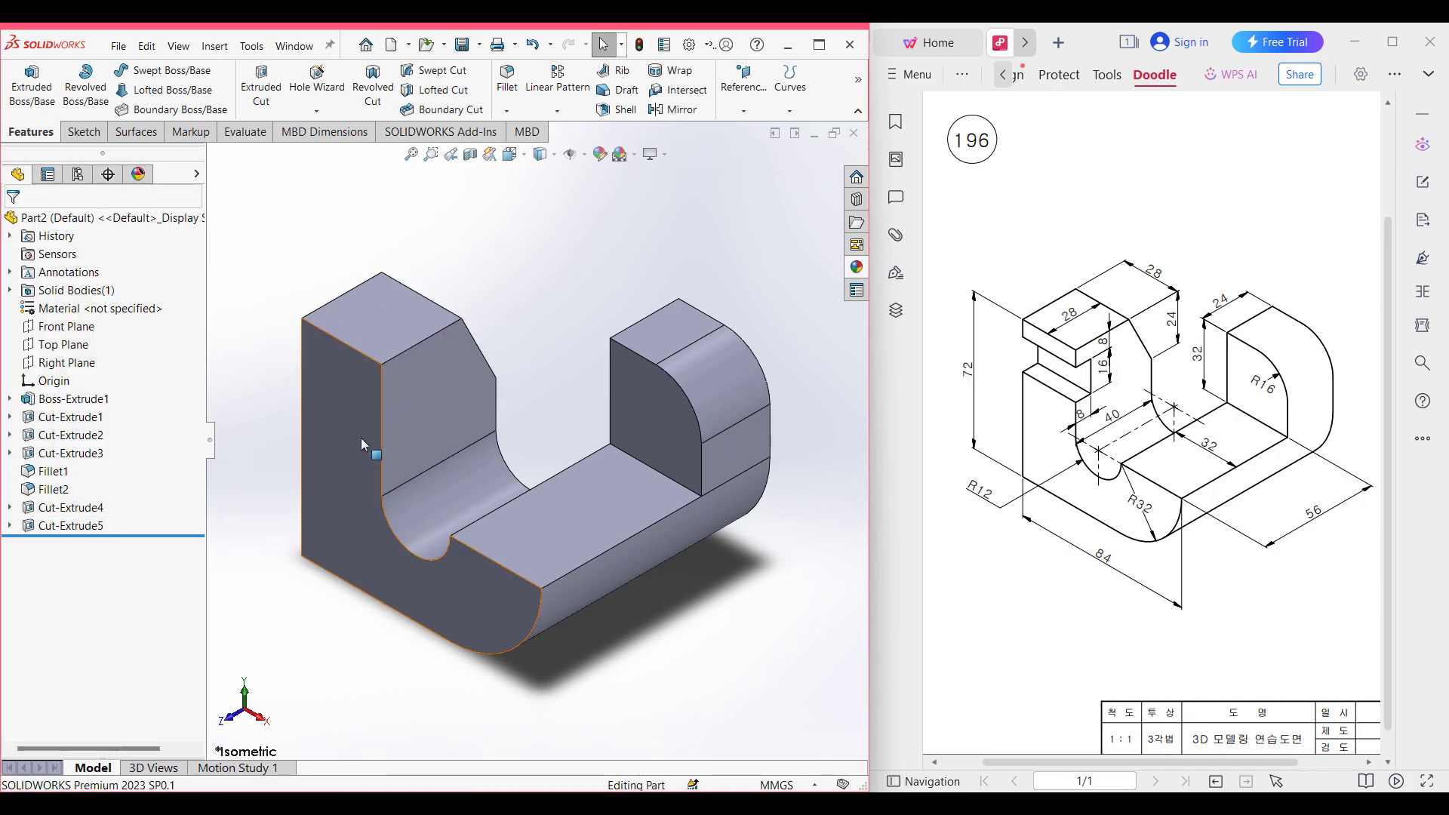
Step: On the part's front face, sketch a vertical centerline down from the tall wall's top-edge midpoint in two segments, 8 mm and 16 mm
left_click(352, 394)
right_click(352, 394)
left_click(374, 347)
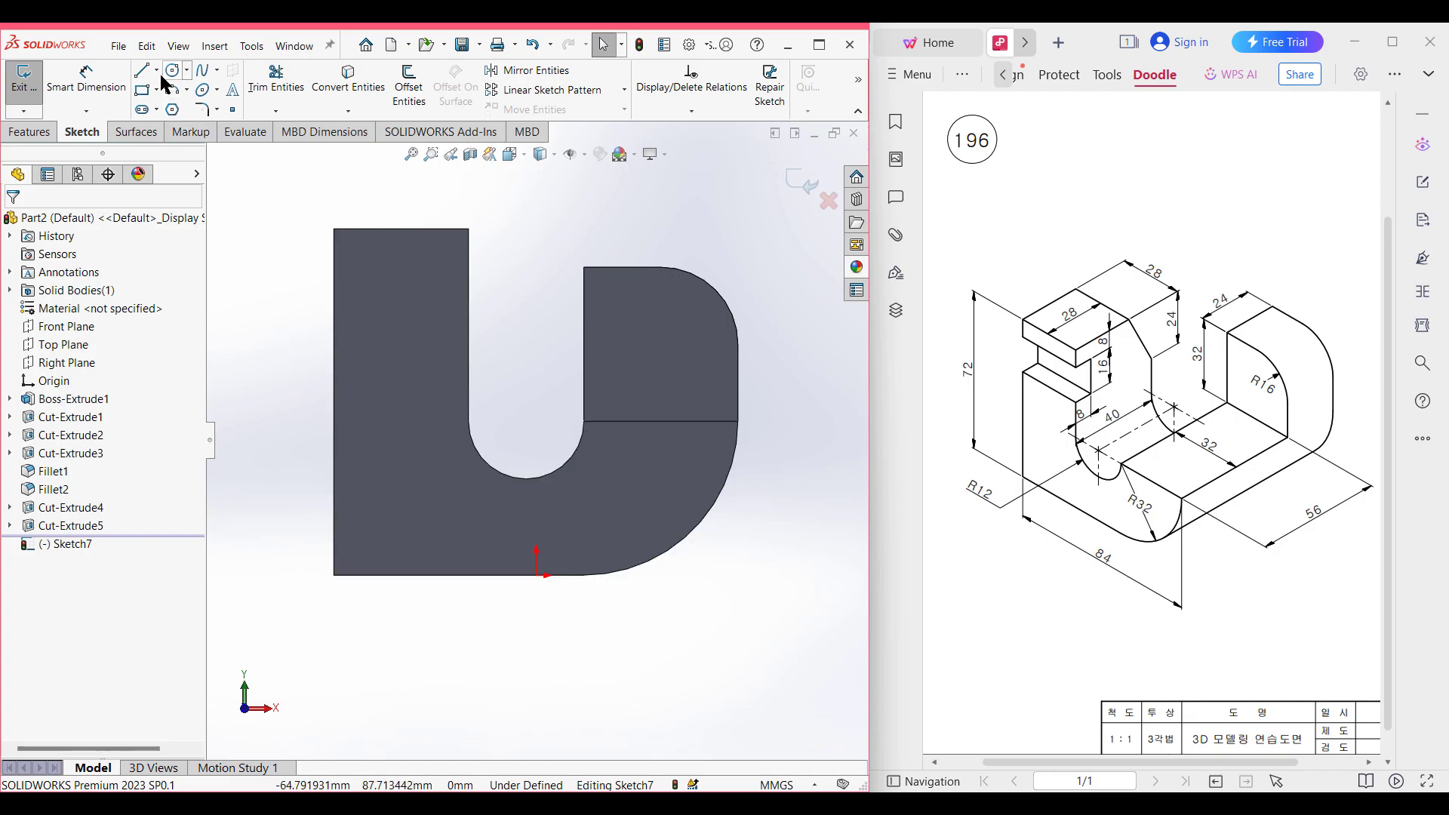
left_click(156, 69)
left_click(180, 108)
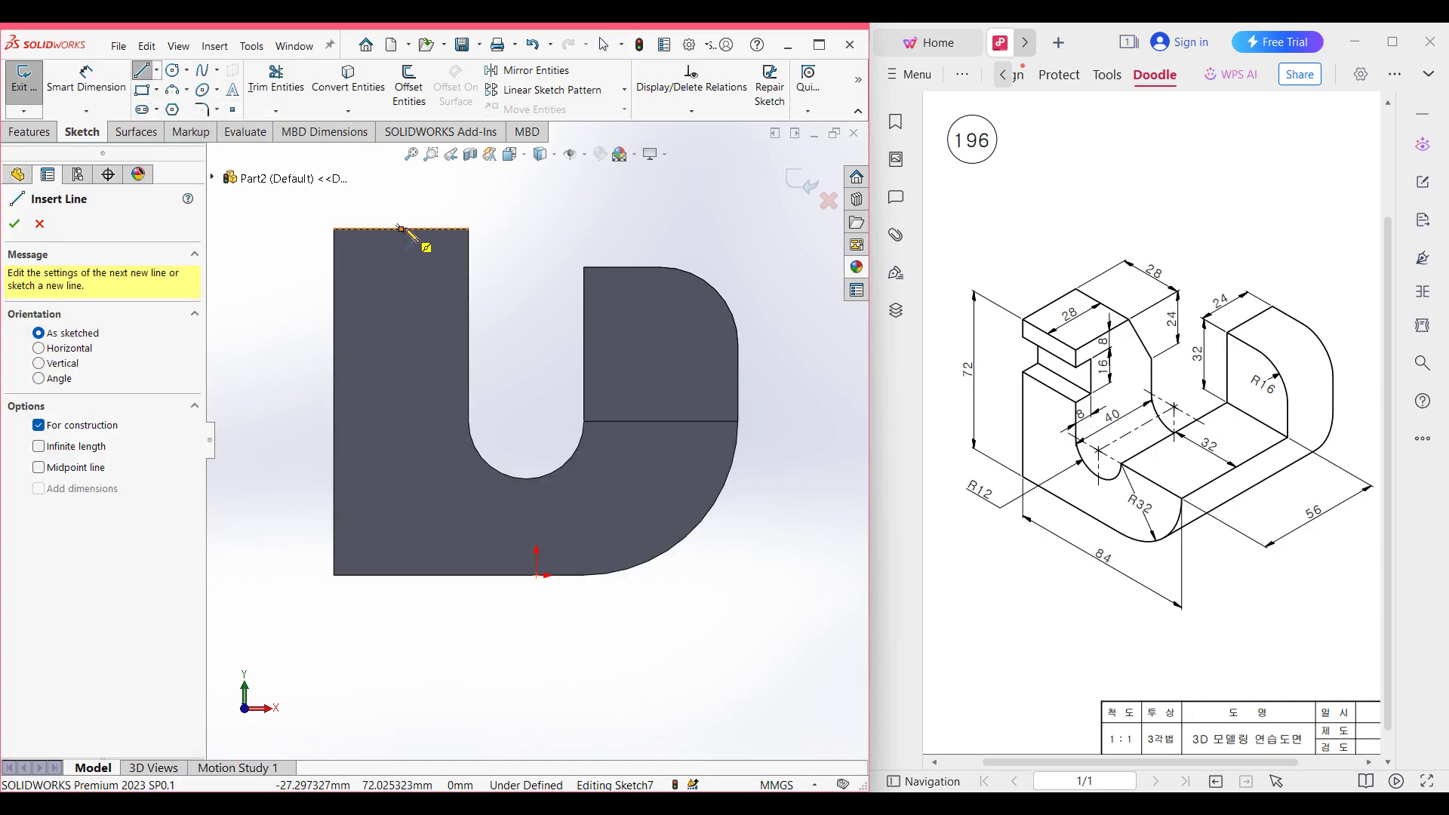
left_click(401, 228)
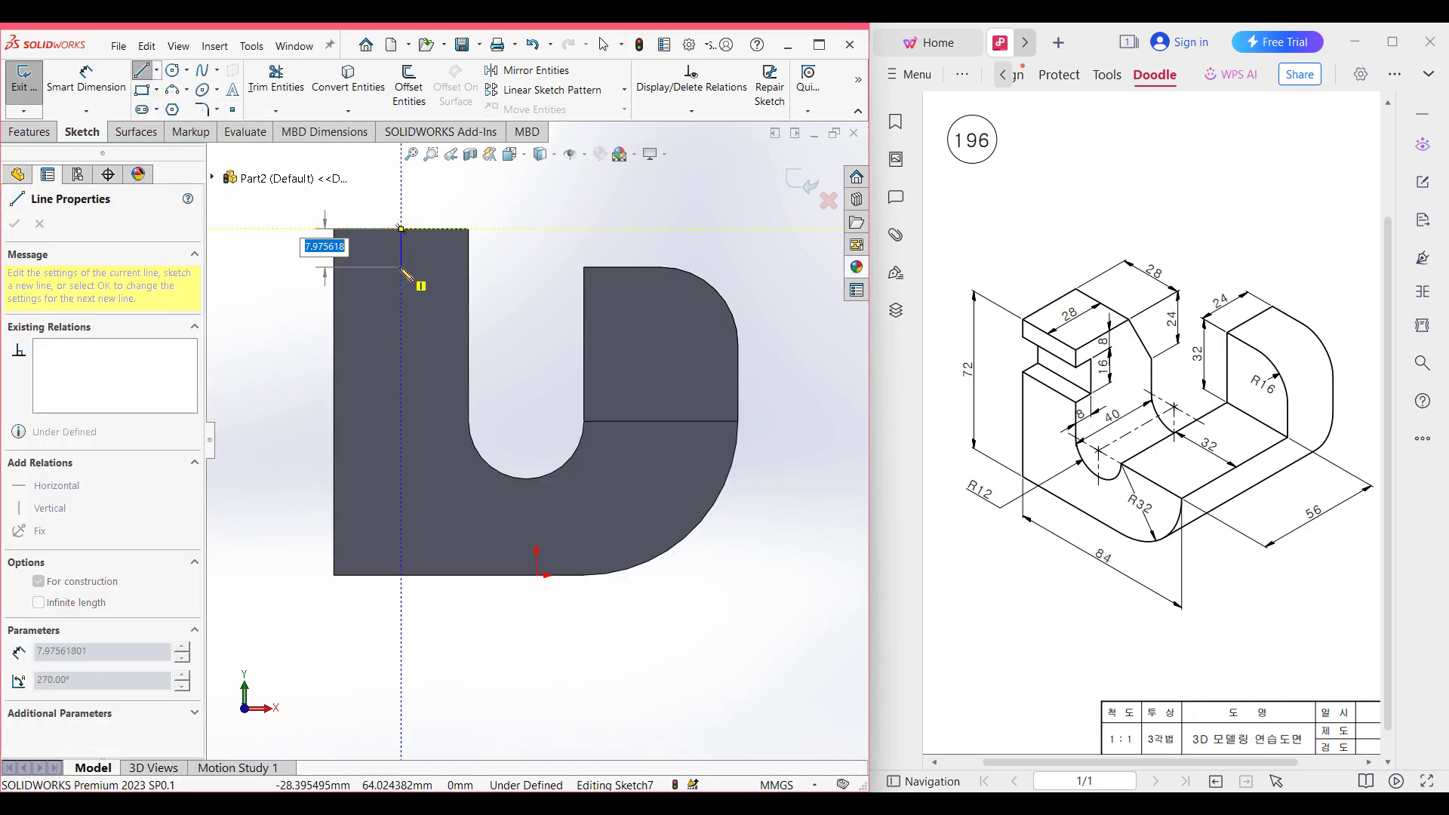
key("Return")
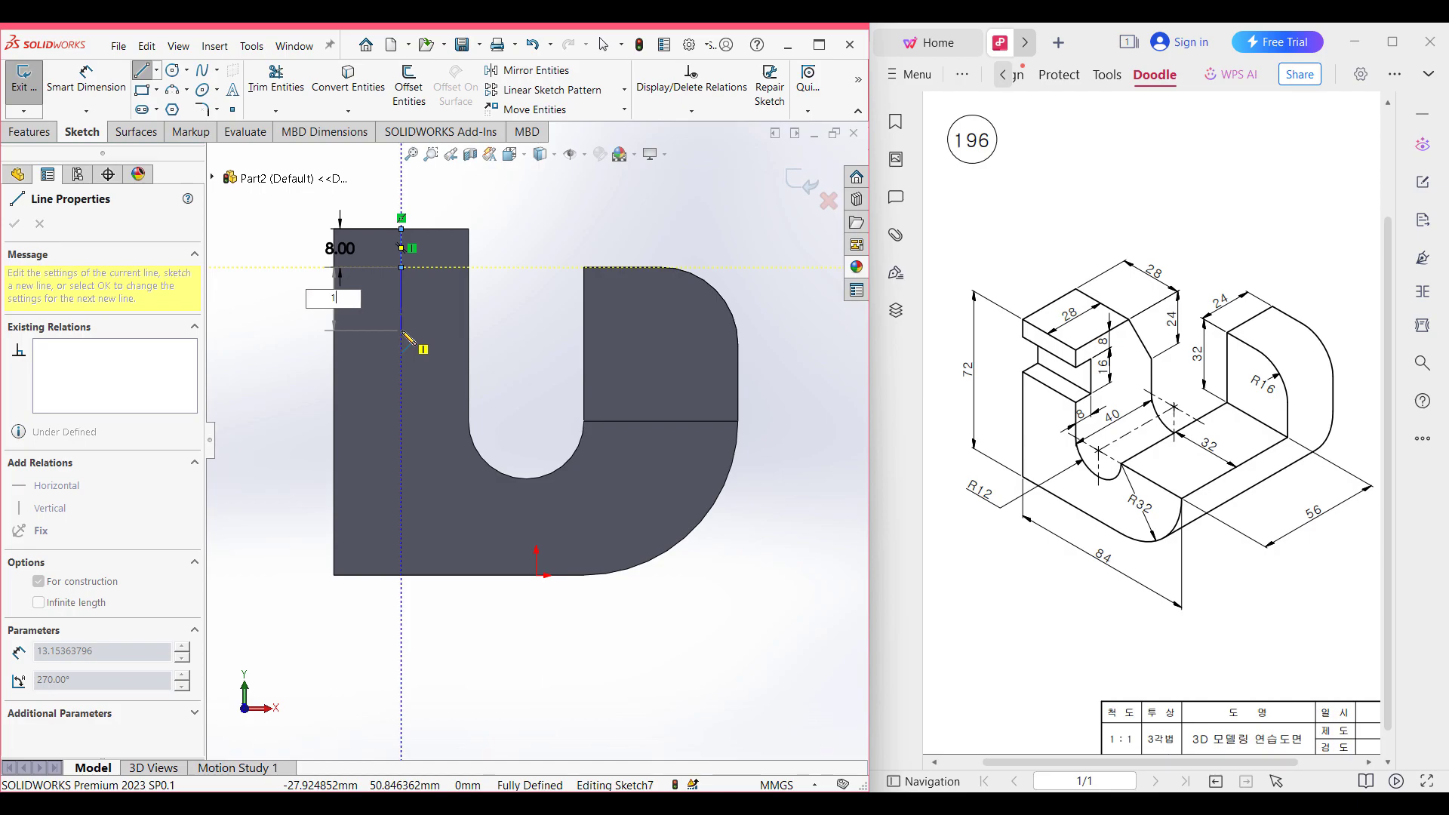
type("16")
key("Return")
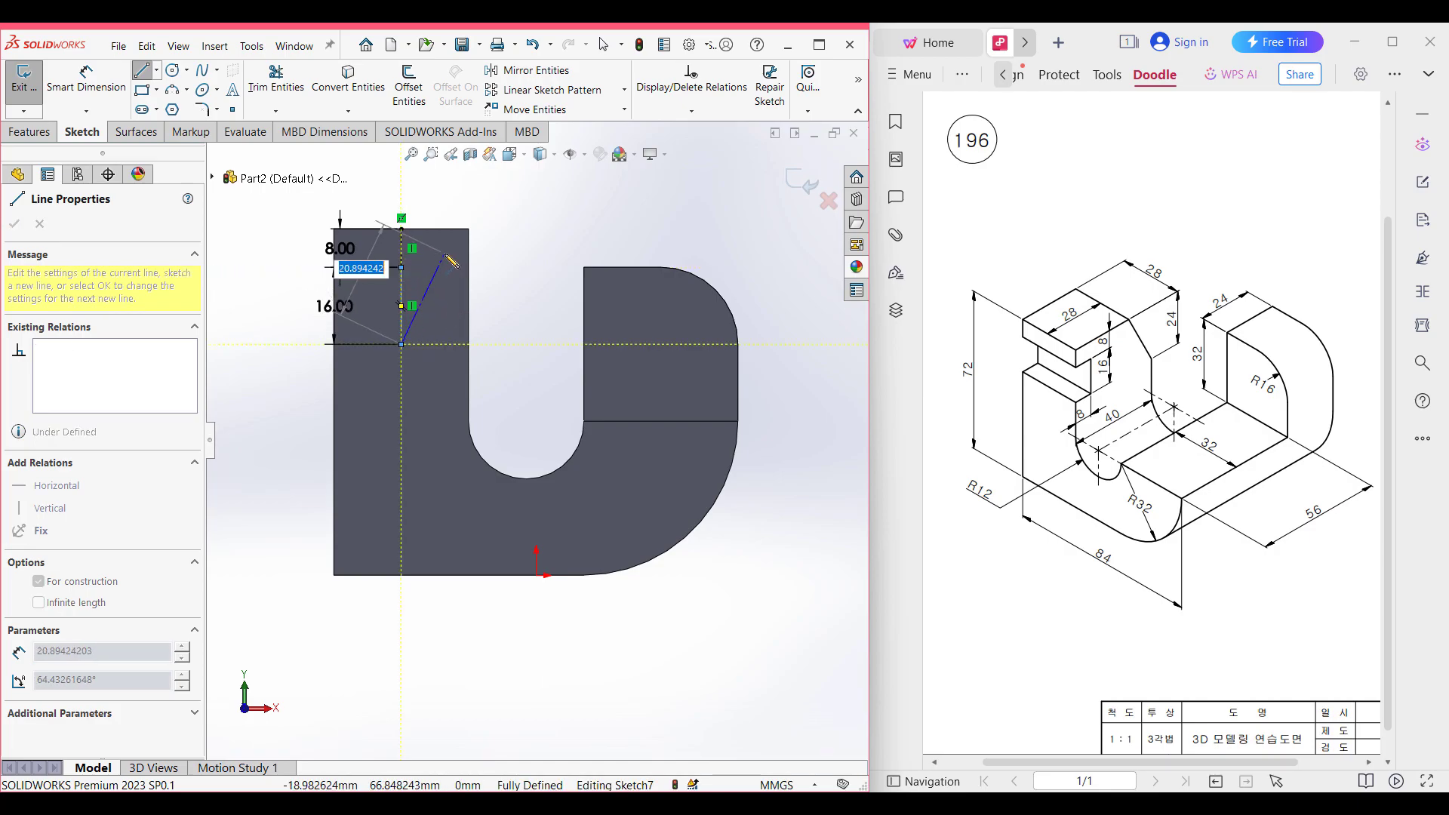
key("Escape")
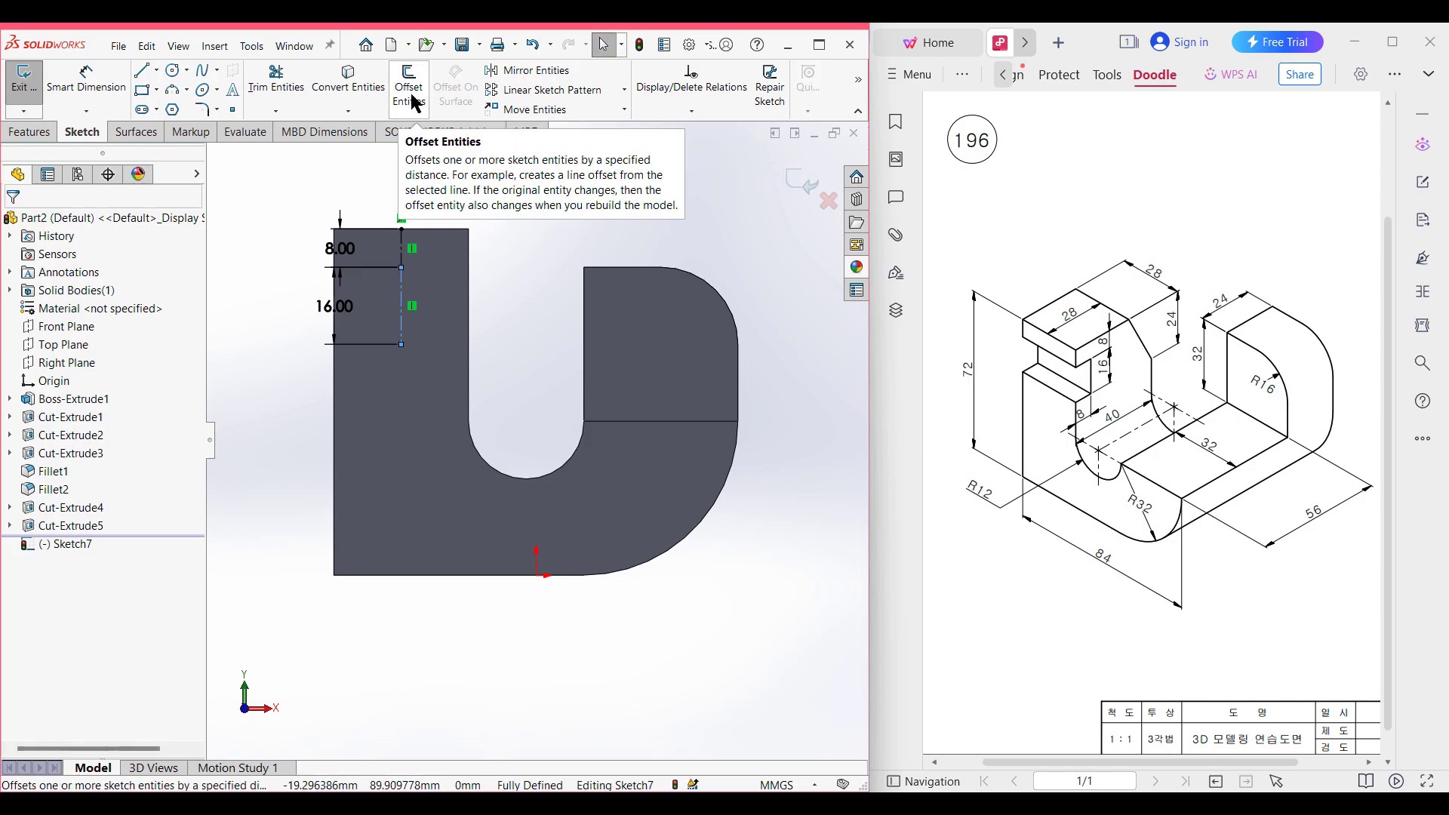
Step: Offset the 16 mm centerline segment by 28/2 mm in both directions with line-capped ends to form the notch rectangle
left_click(414, 102)
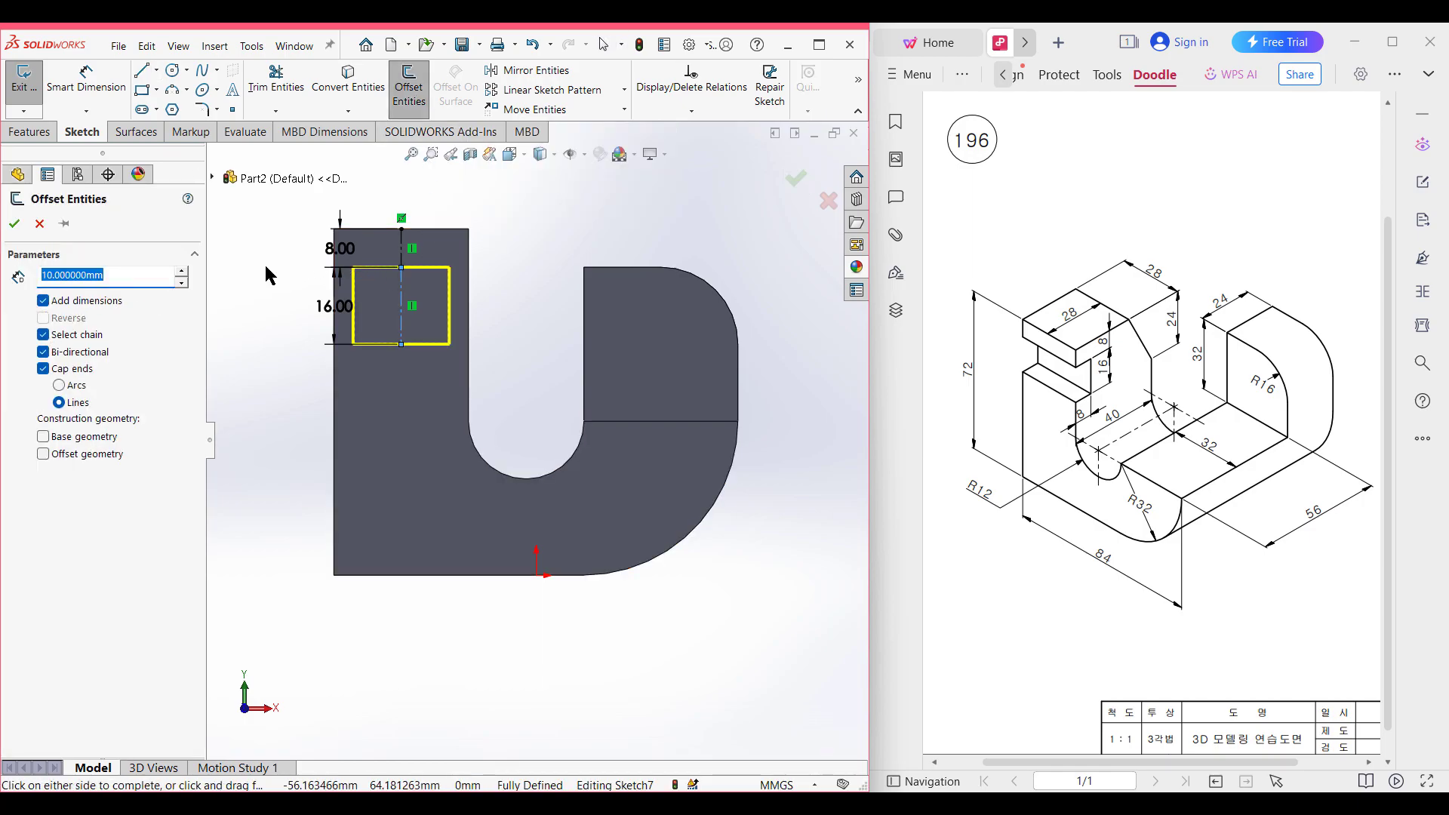
type("28/2")
key("Return")
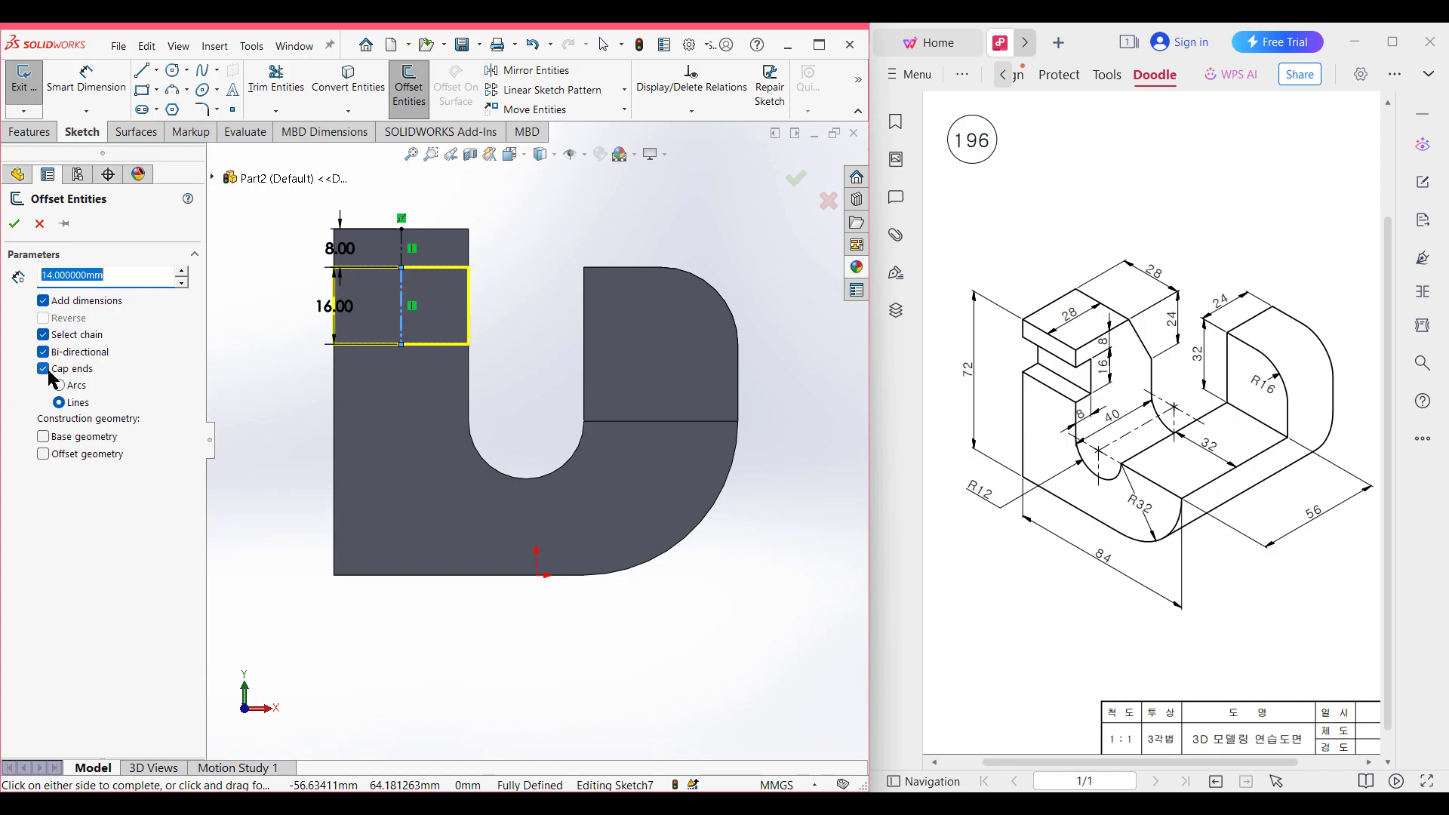
left_click(15, 225)
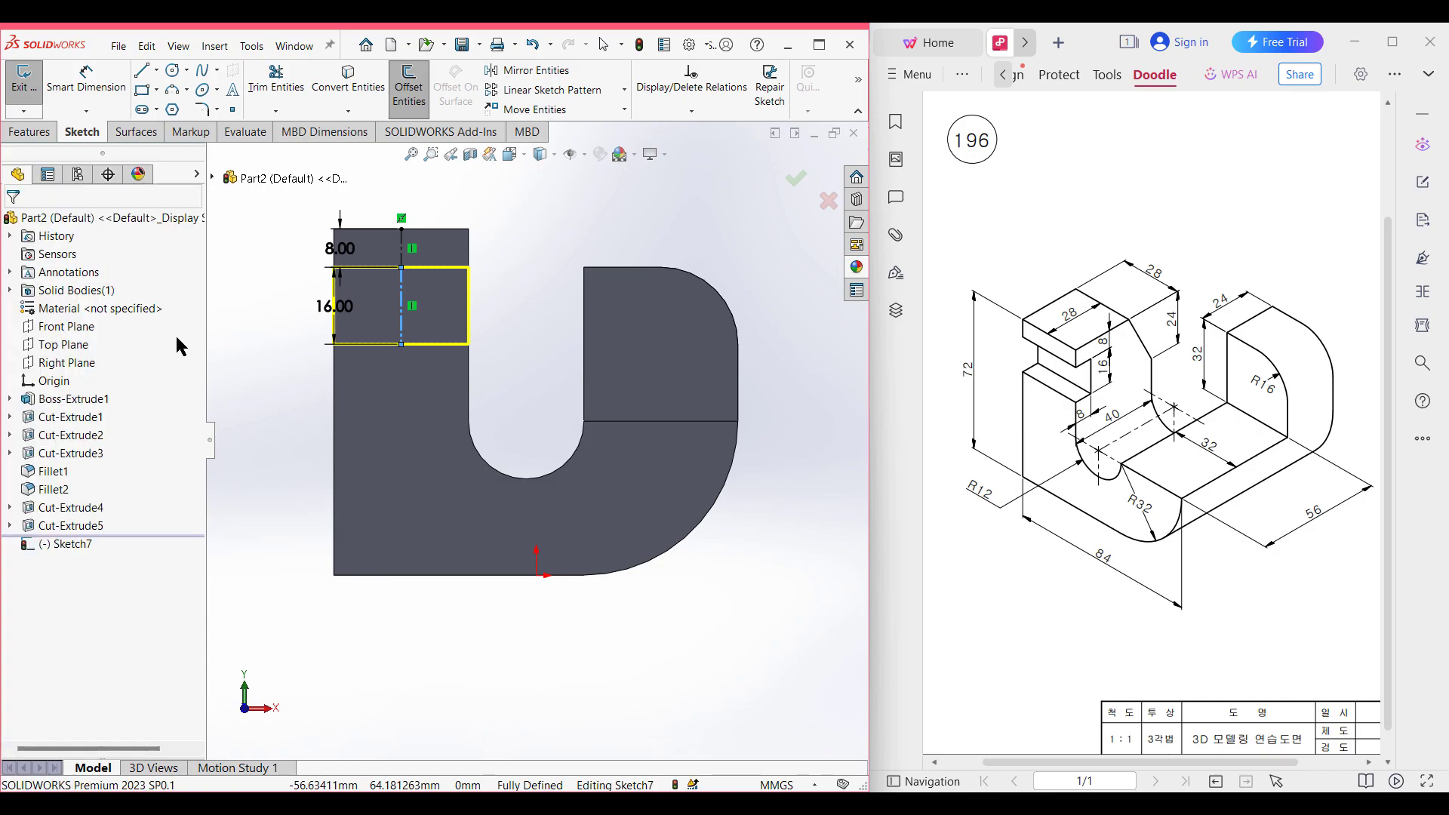
Step: Cut-extrude the notch rectangle Blind to a depth of 8 mm into the tall wall's front face
key("ctrl+7")
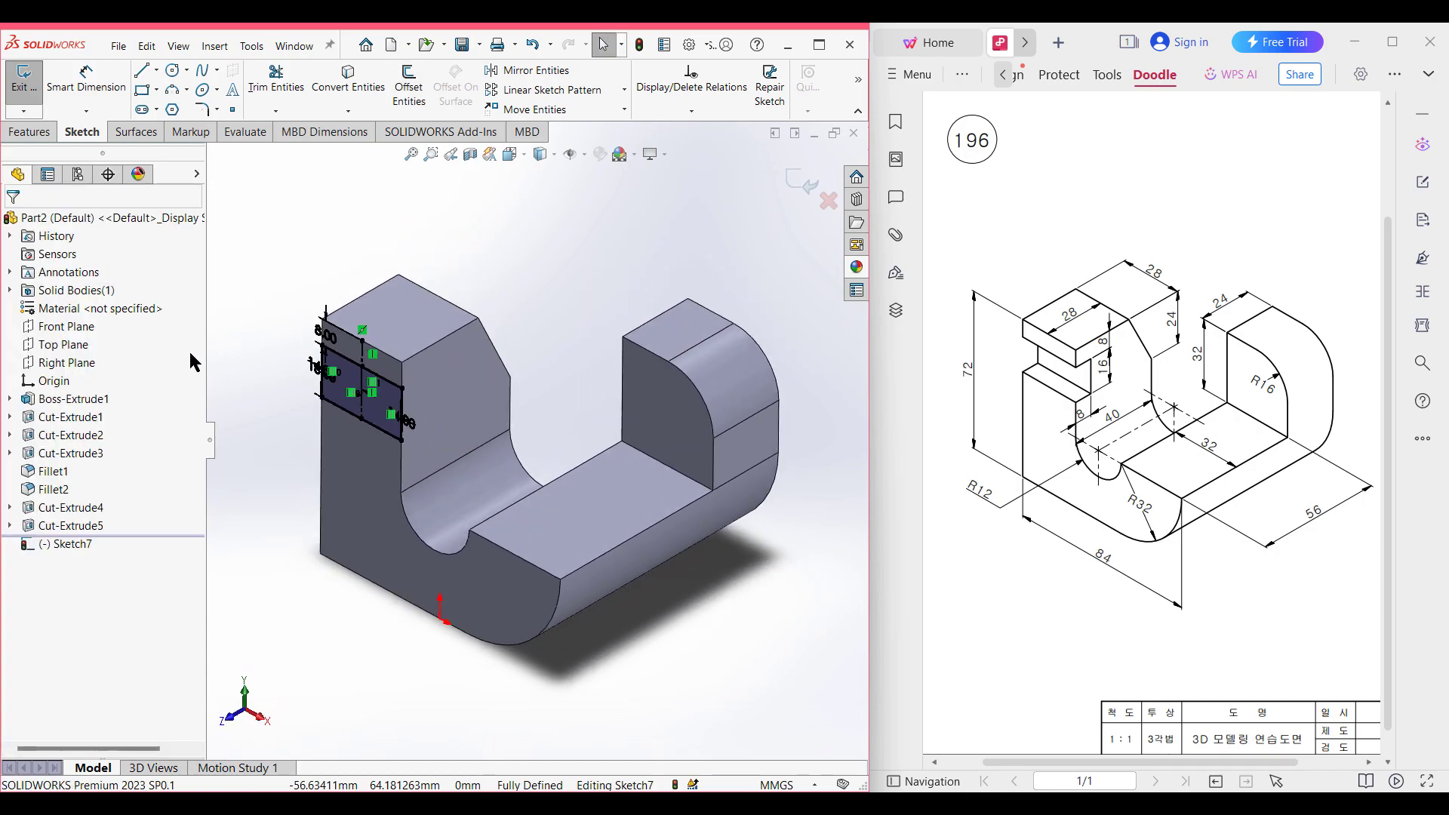
left_click(12, 138)
left_click(260, 85)
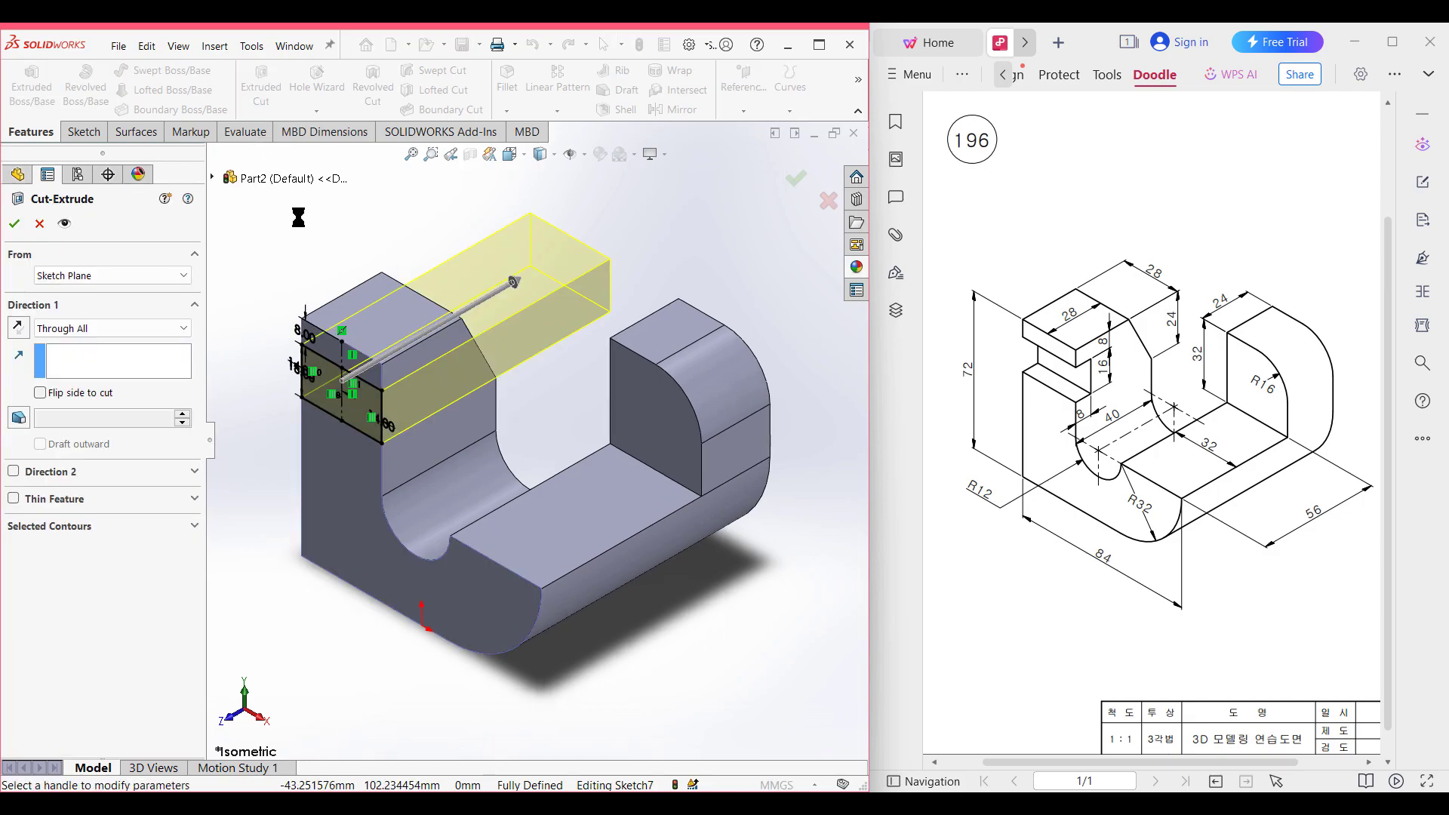
left_click(168, 328)
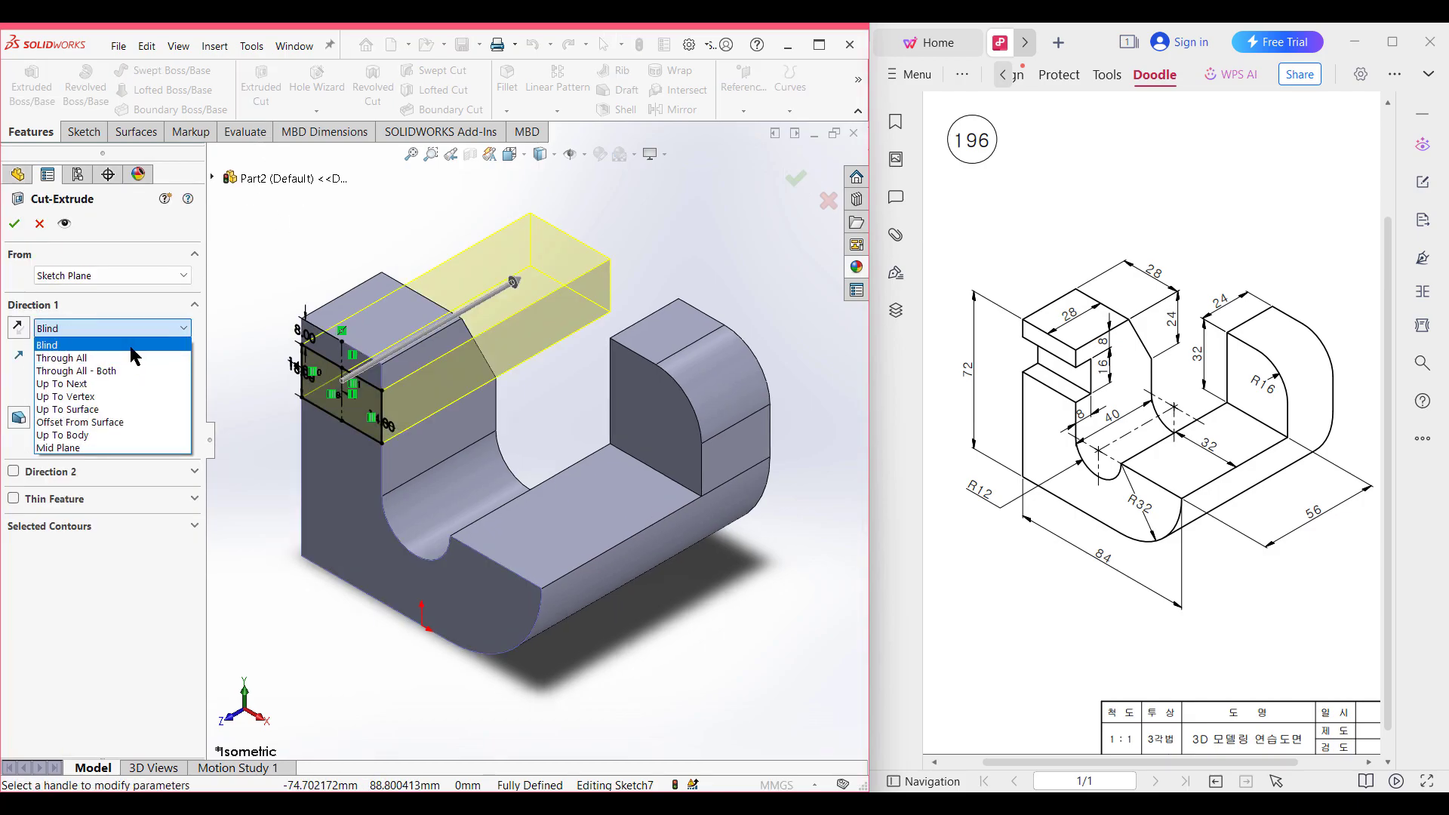
left_click(113, 345)
type("8")
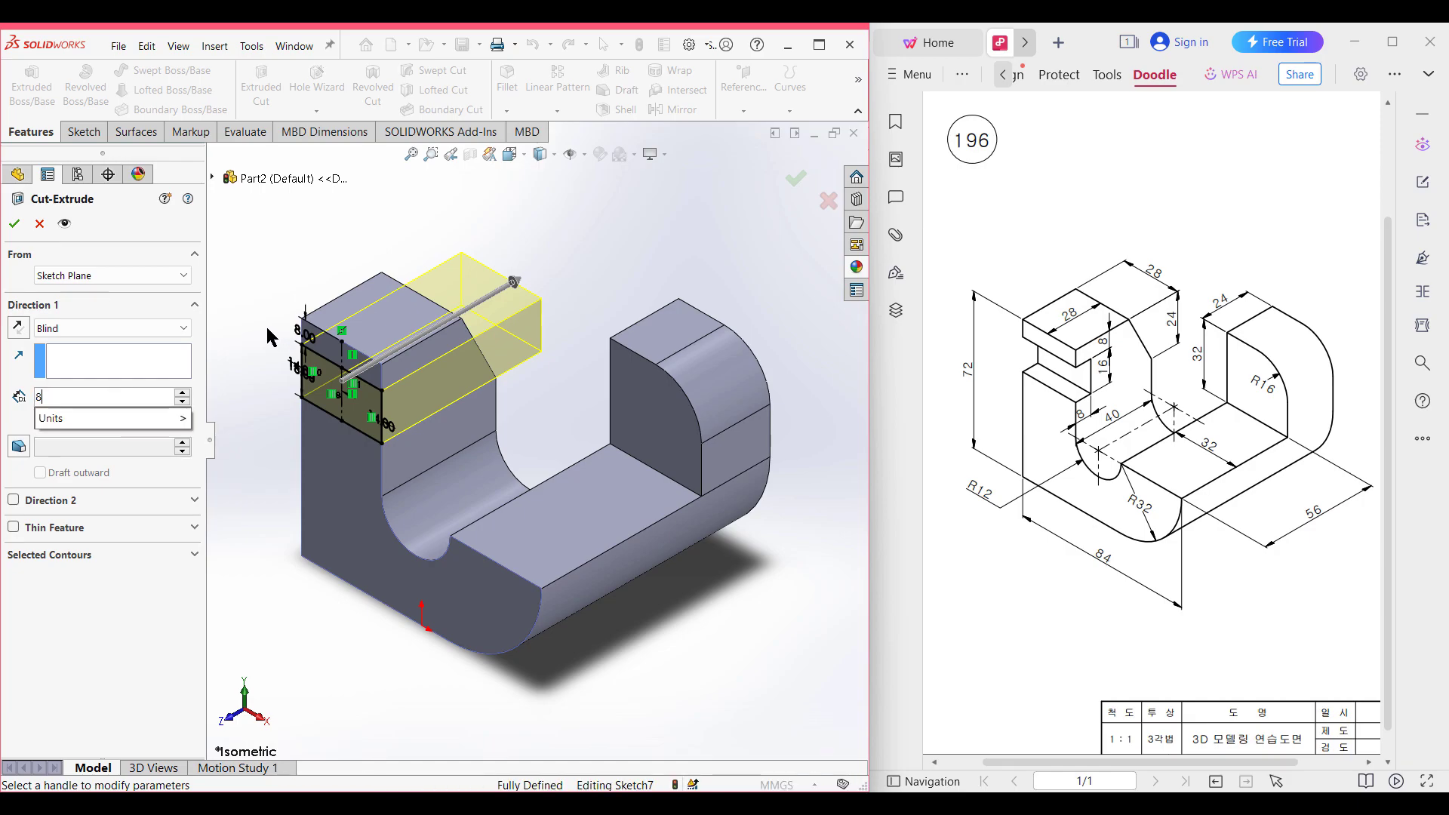
key("Return")
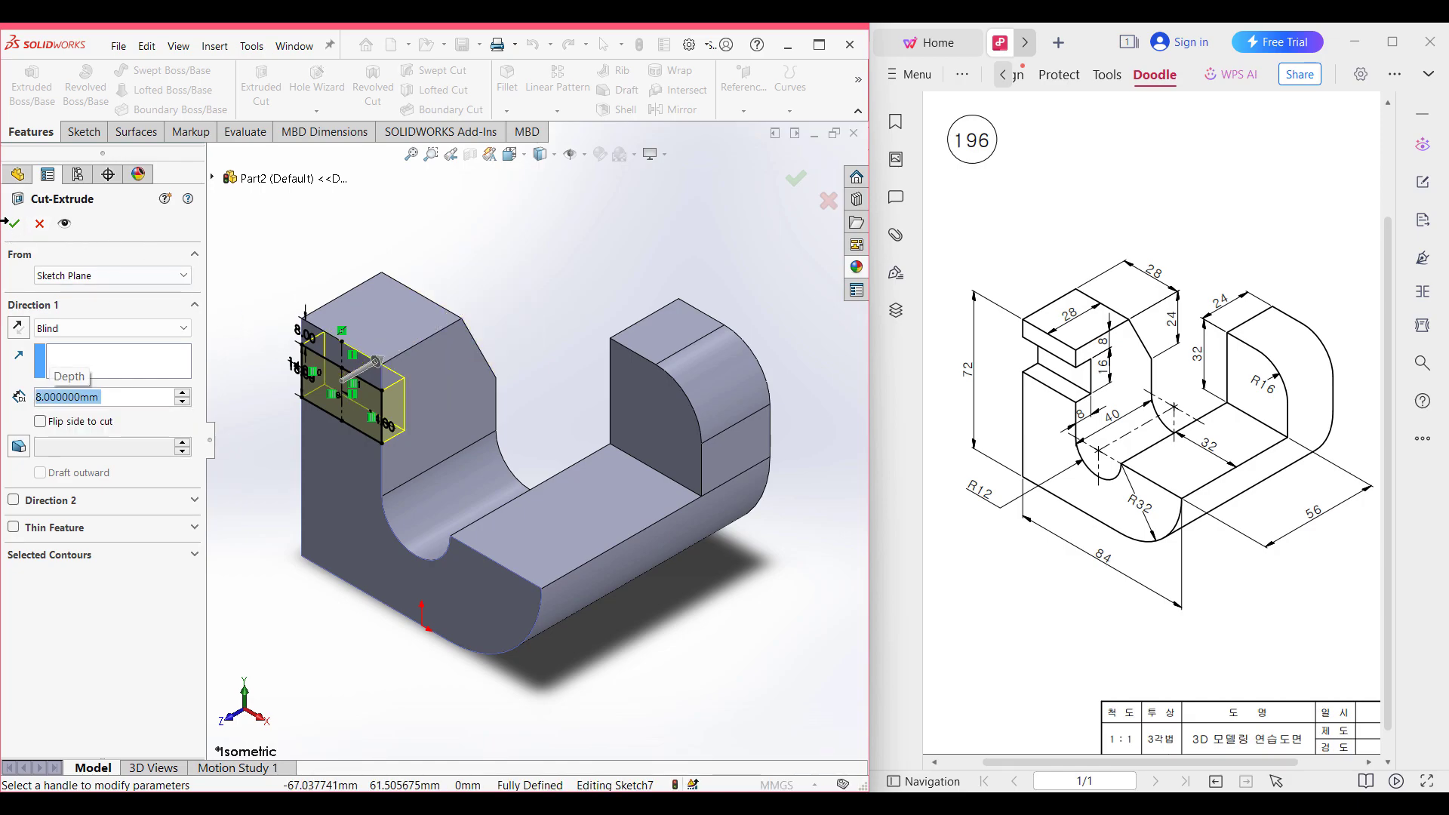
left_click(14, 224)
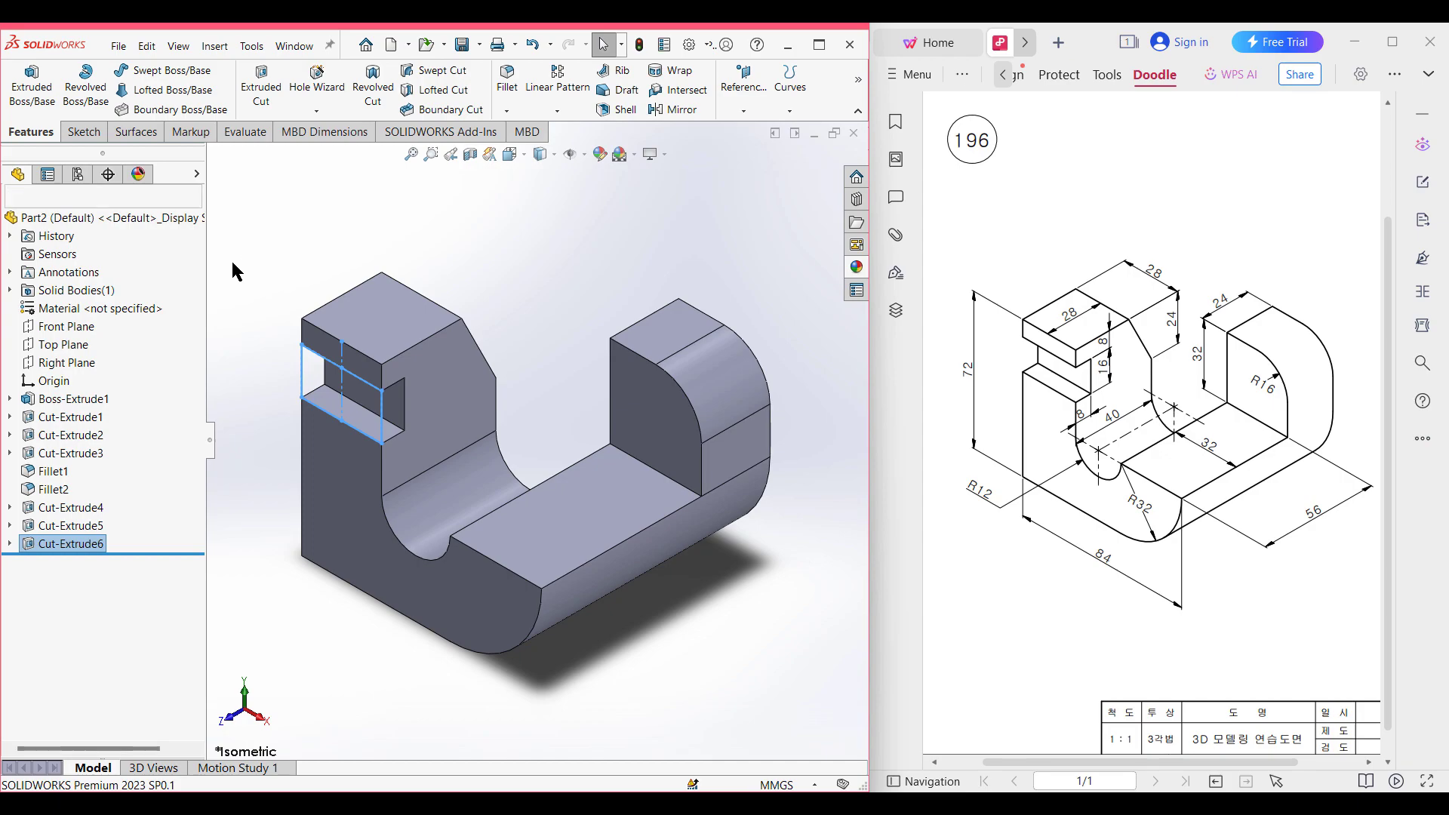